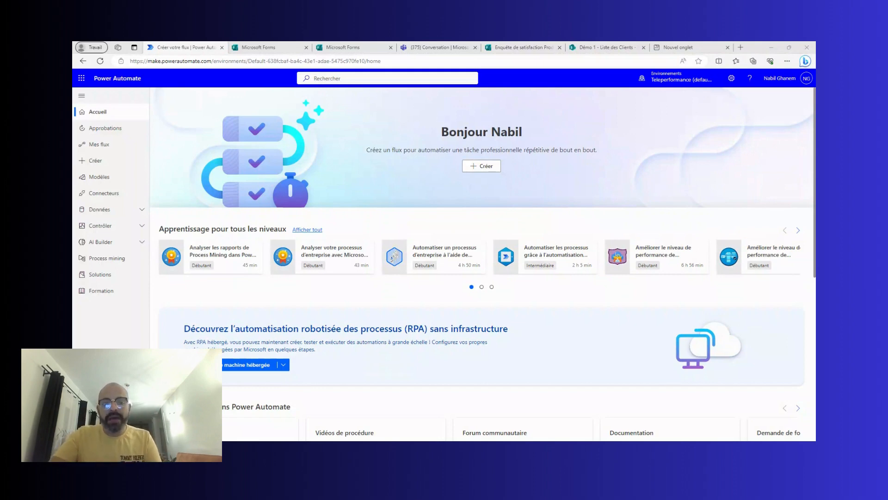
Switch to Power Automate and go to the Créer page to start a new flow.
key(alt+Tab)
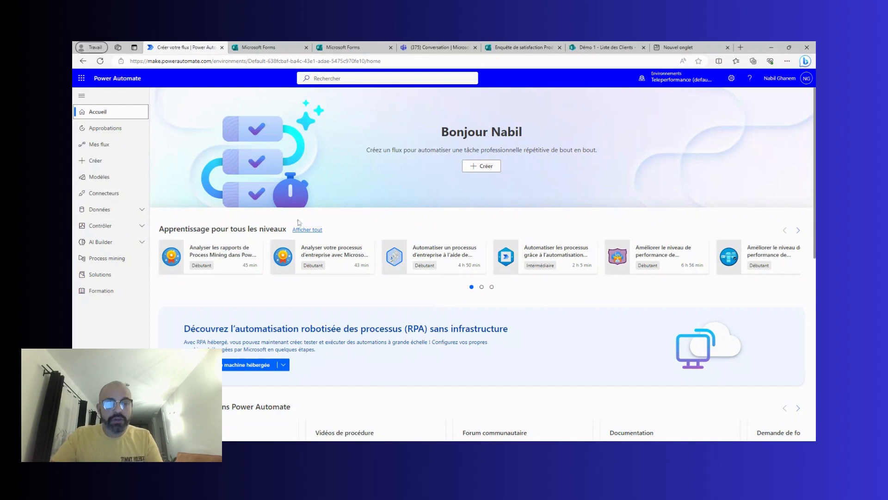
click(103, 166)
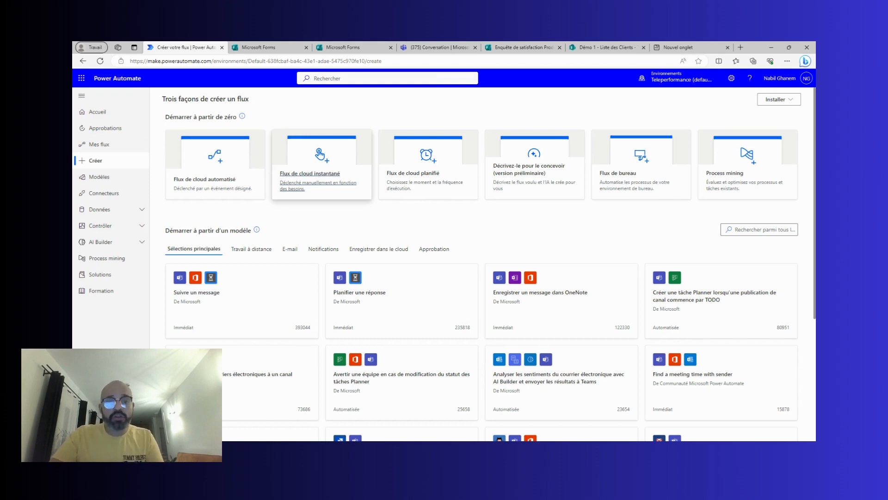
Create an instant cloud flow 'Demonstration Vidéo 23 Août 2023' triggered manually.
click(296, 161)
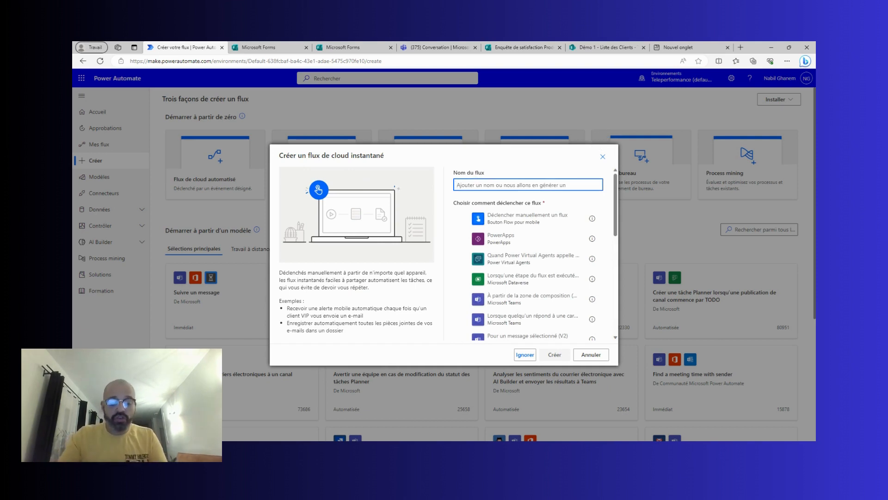
text(Demon)
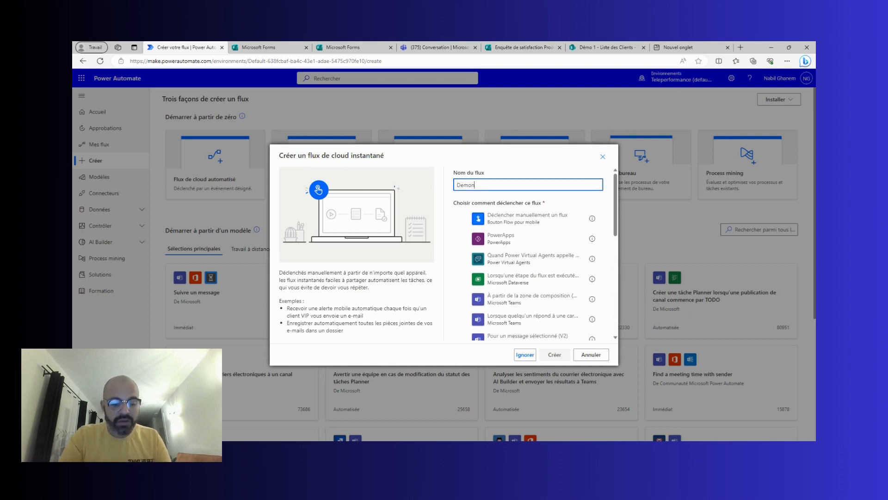
text(start)
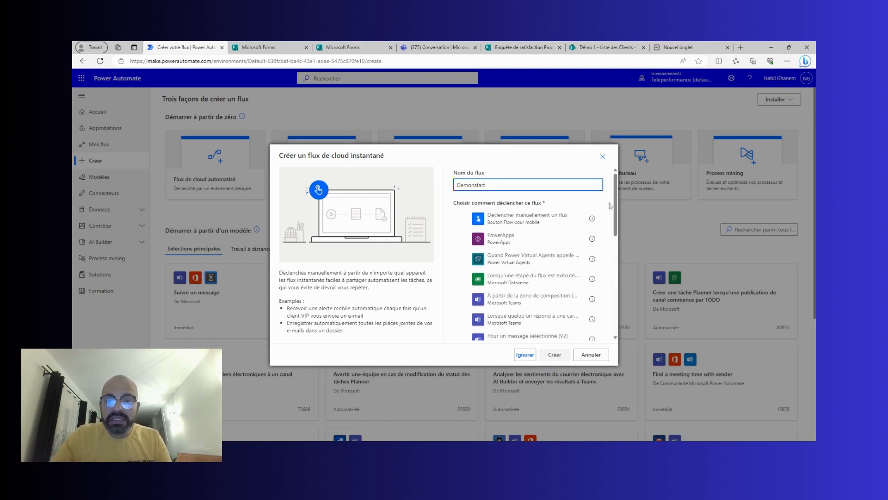
key(BackSpace)
key(BackSpace)
key(BackSpace)
text(ra)
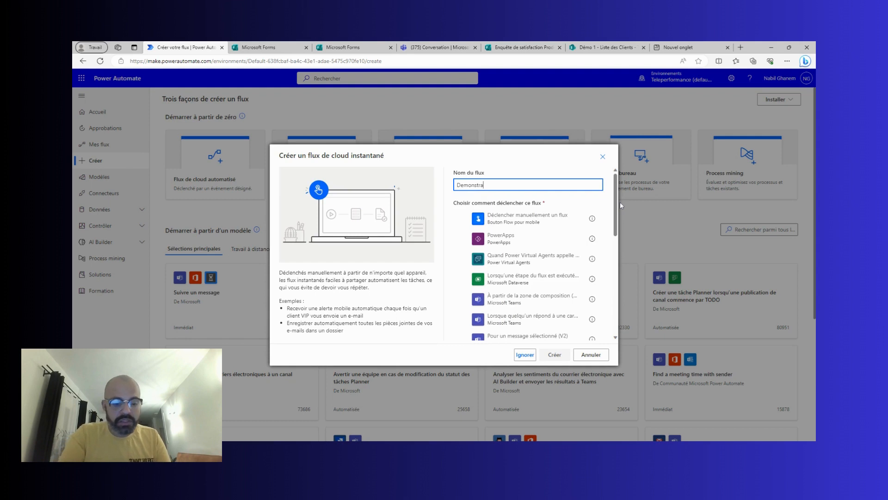
text(tion )
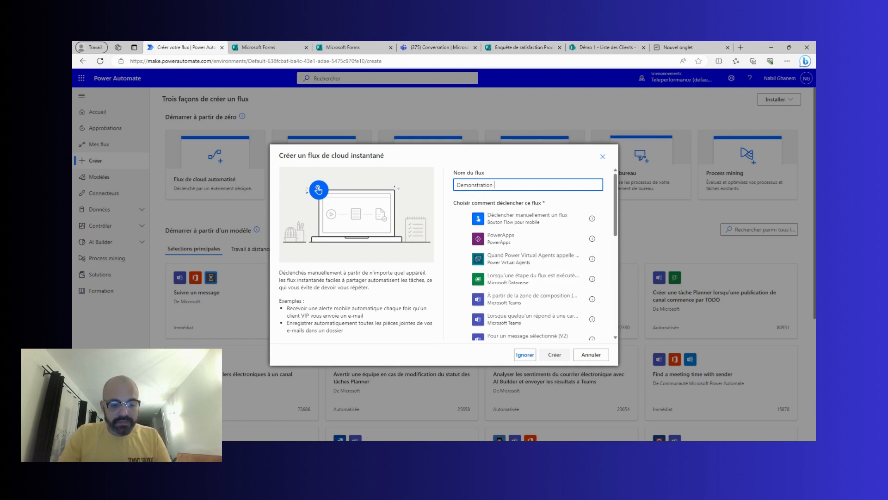
text(Vidéo)
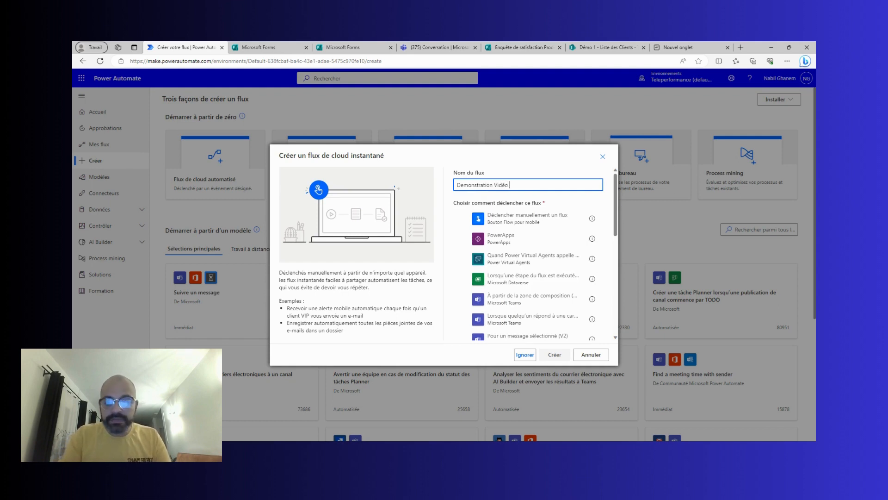
text( 23)
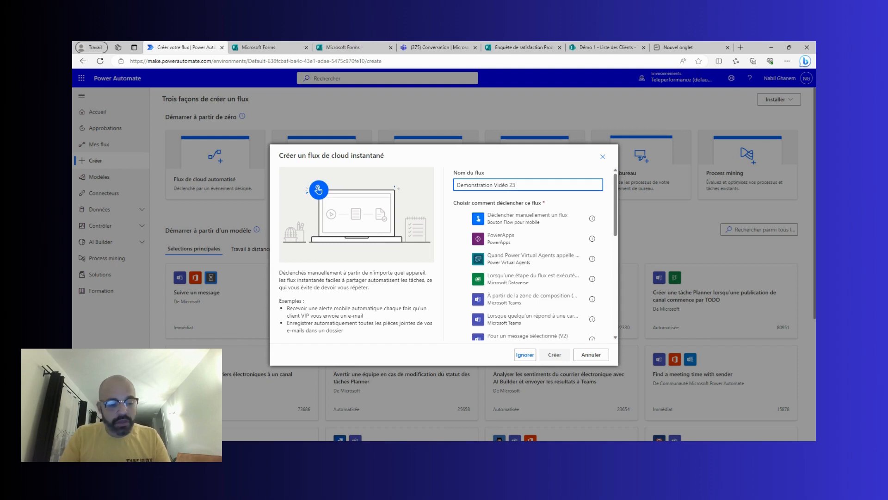
text( Ao)
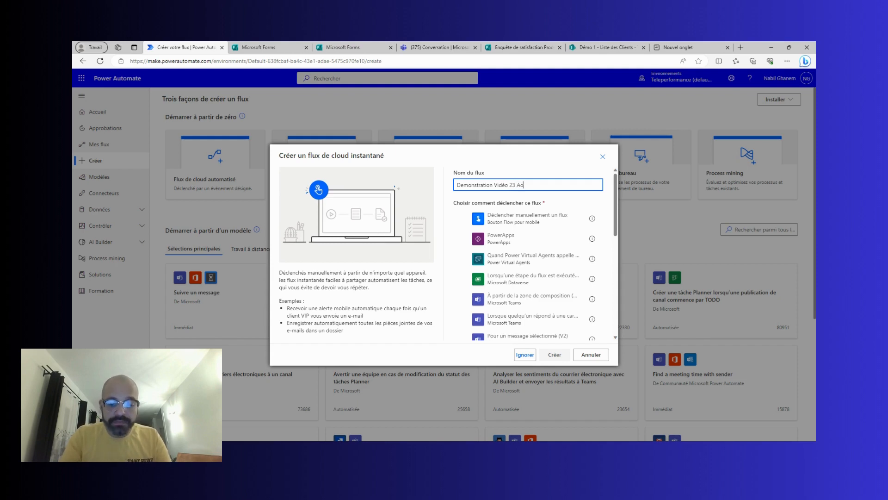
text(ût 2)
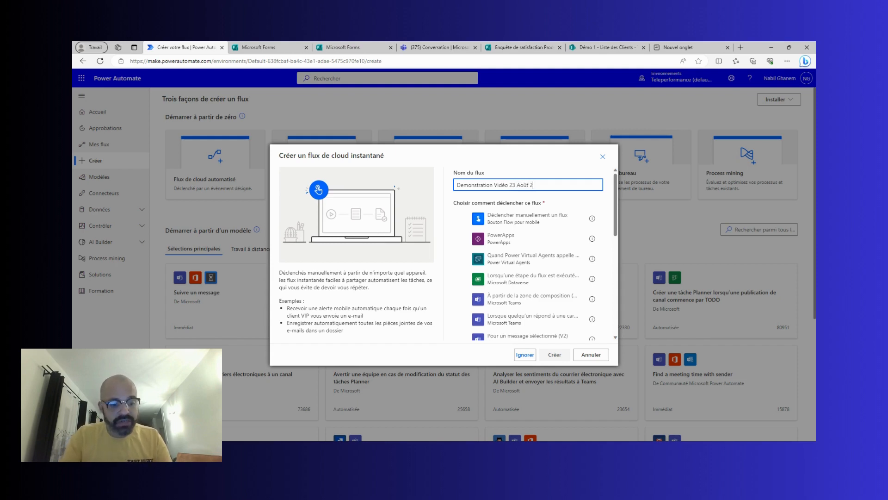
text(023)
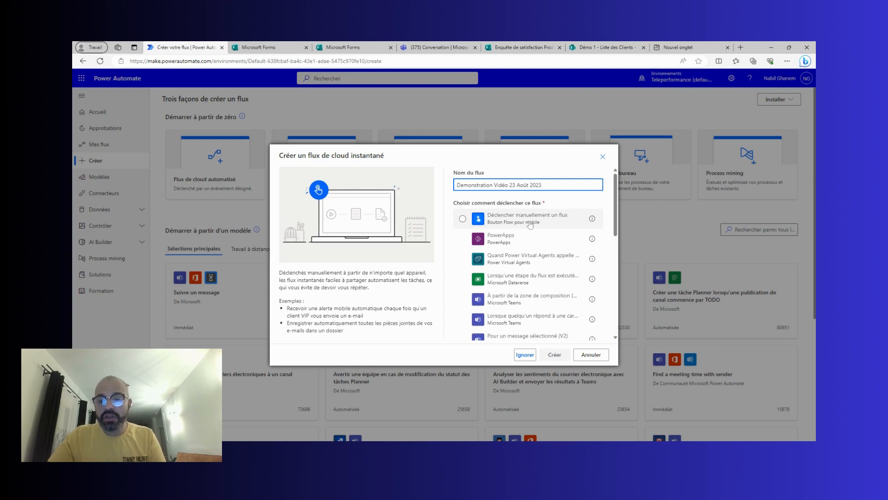
click(530, 225)
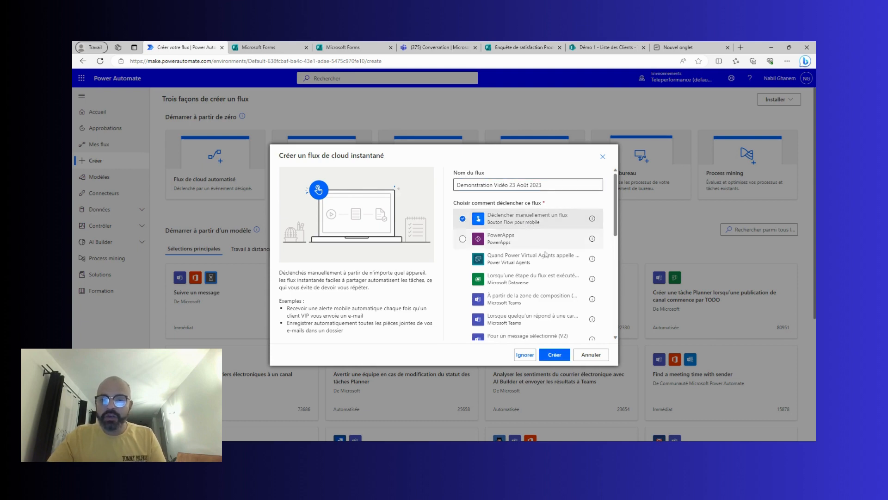
click(555, 355)
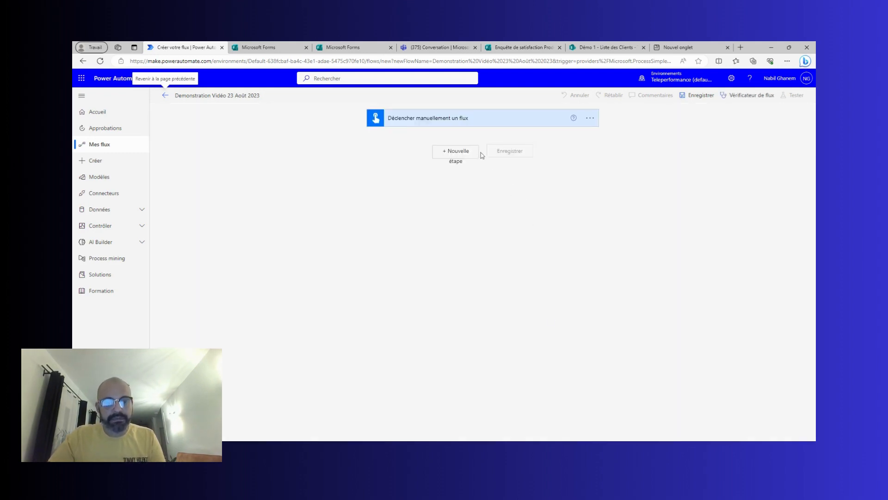
Add the Office 365 Users 'Obtenir mon profil (V2)' action after the trigger and save.
click(448, 157)
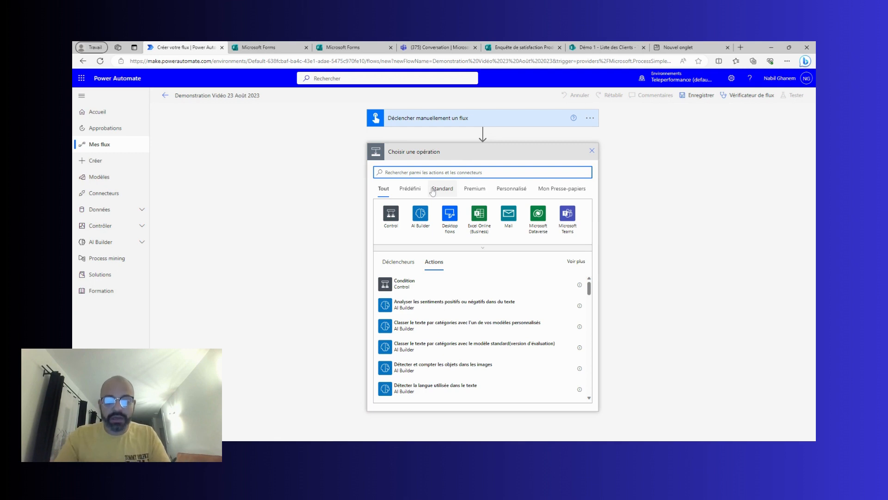
text(office)
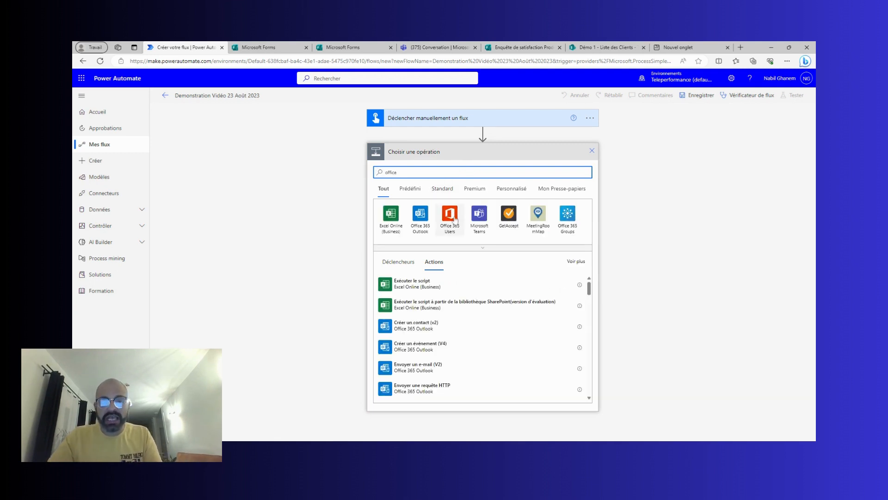
click(455, 221)
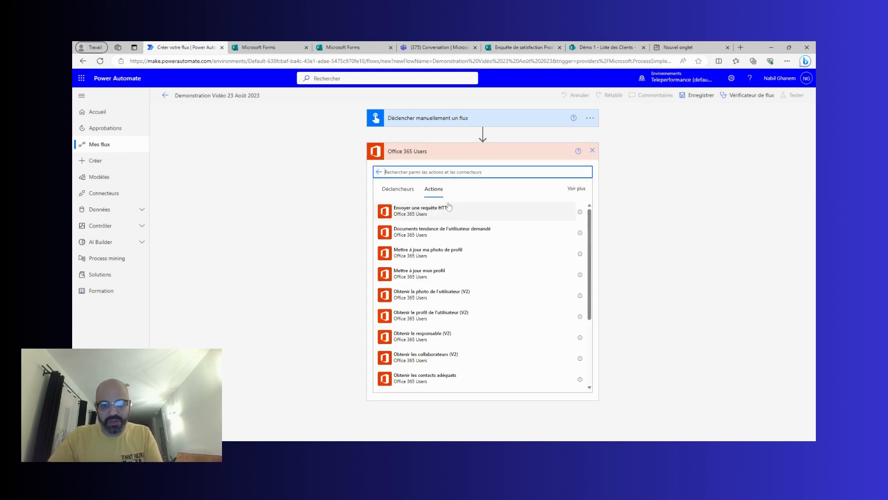
text(o)
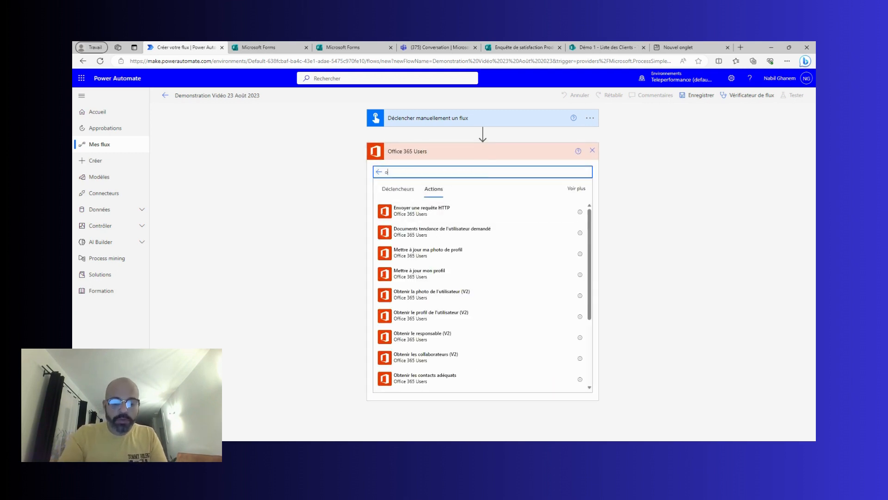
text(btenir mon)
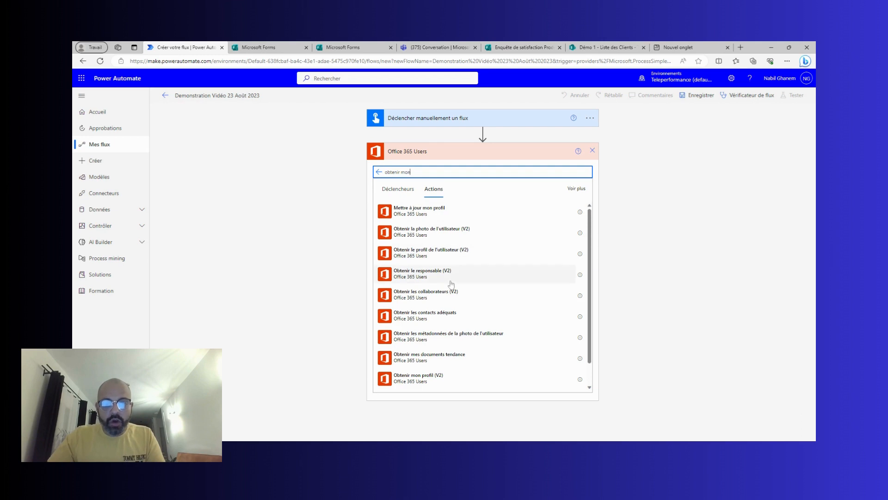
click(433, 379)
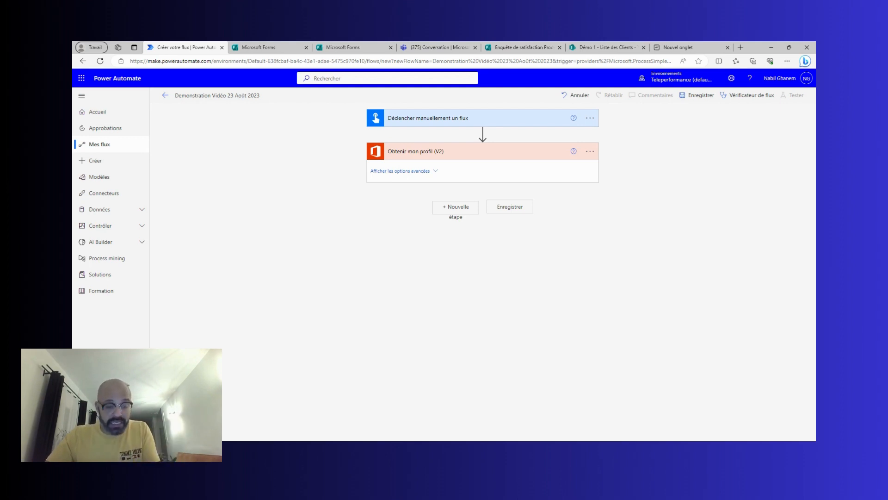
click(702, 97)
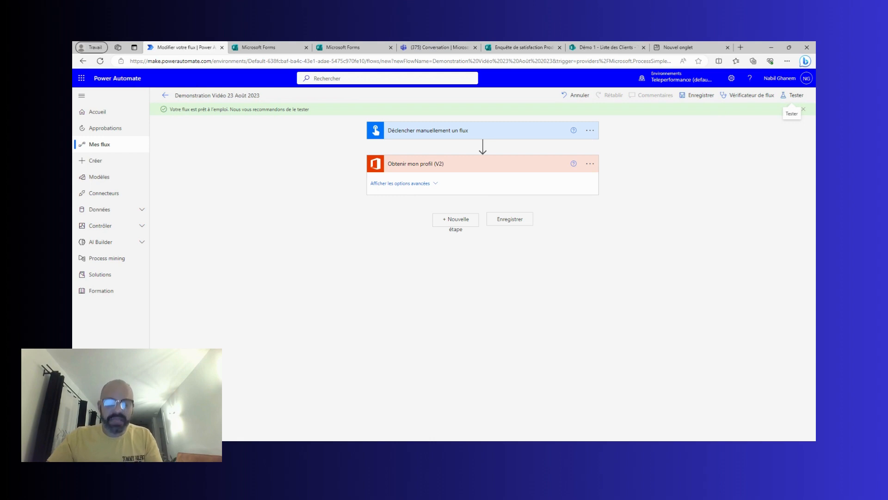
Run a manual test, accepting the Office 365 Users connection, and view the successful run.
click(793, 95)
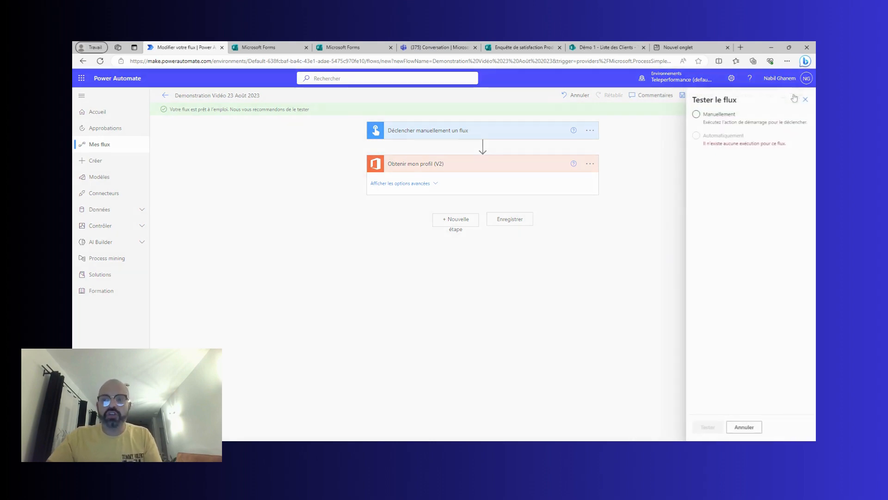
click(740, 121)
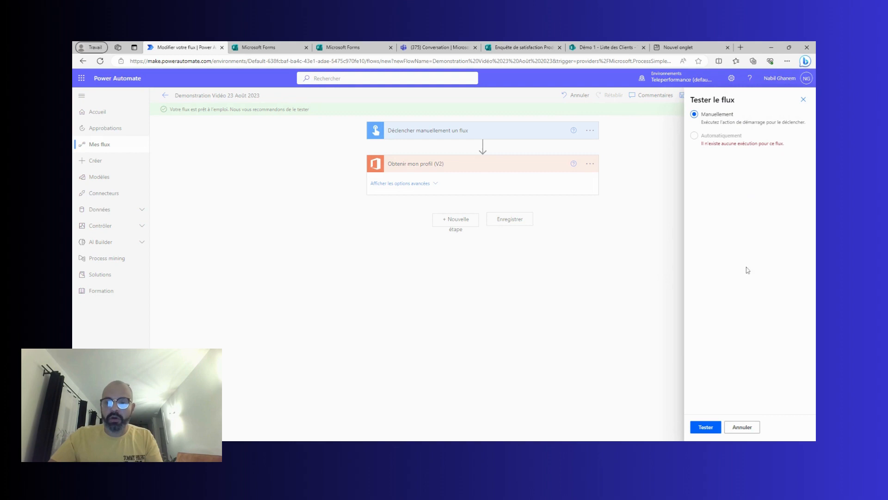
click(702, 427)
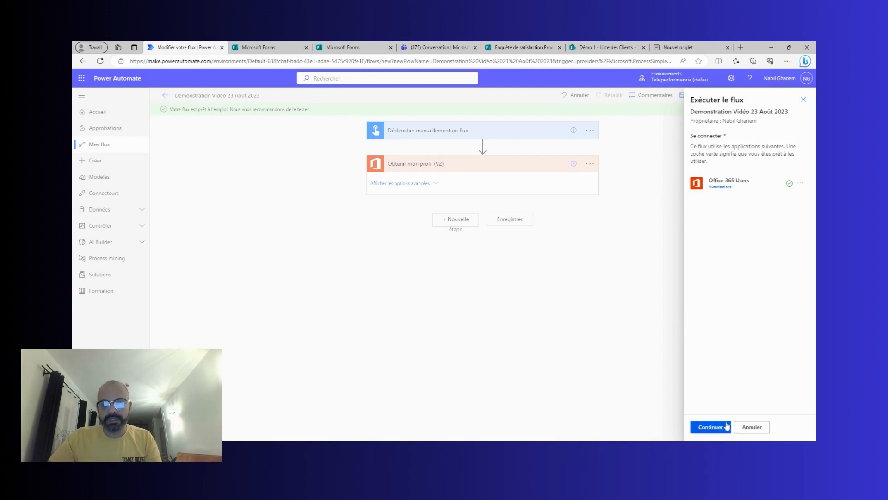
click(723, 428)
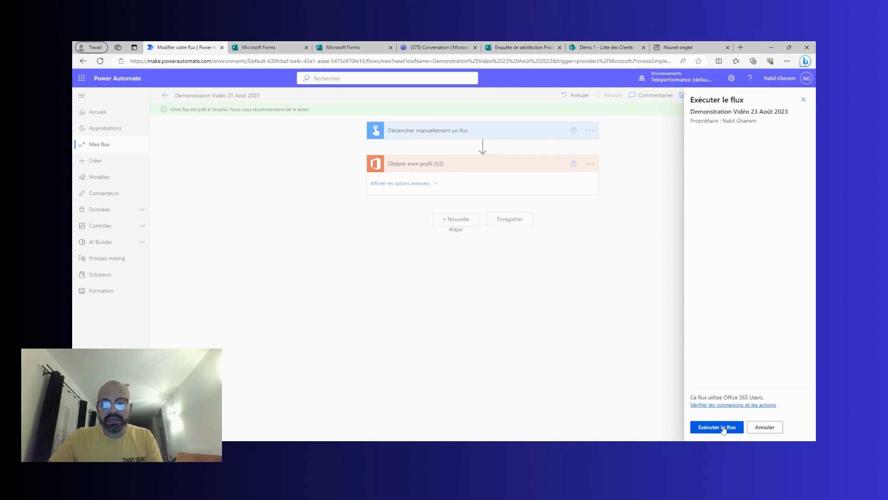
click(720, 428)
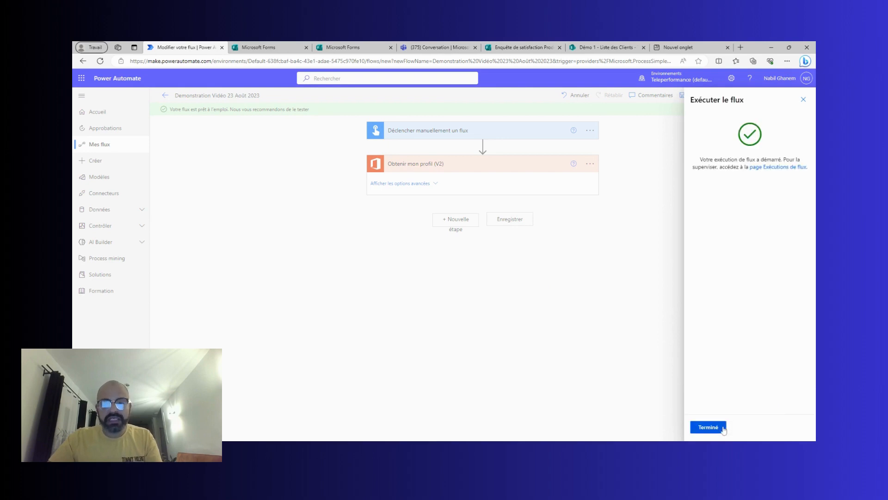
click(721, 428)
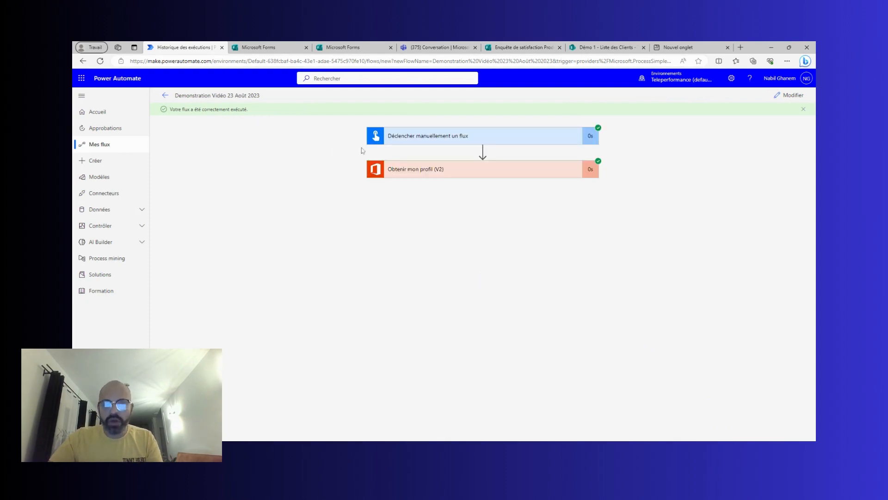
Review the Obtenir mon profil (V2) run outputs, then return to the flow editor.
click(443, 175)
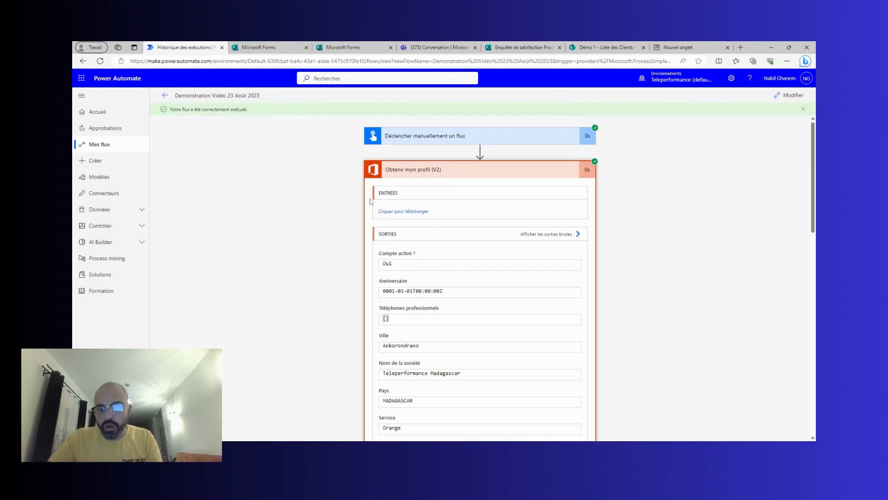
scroll(361, 215, down, 2)
scroll(361, 215, down, 5)
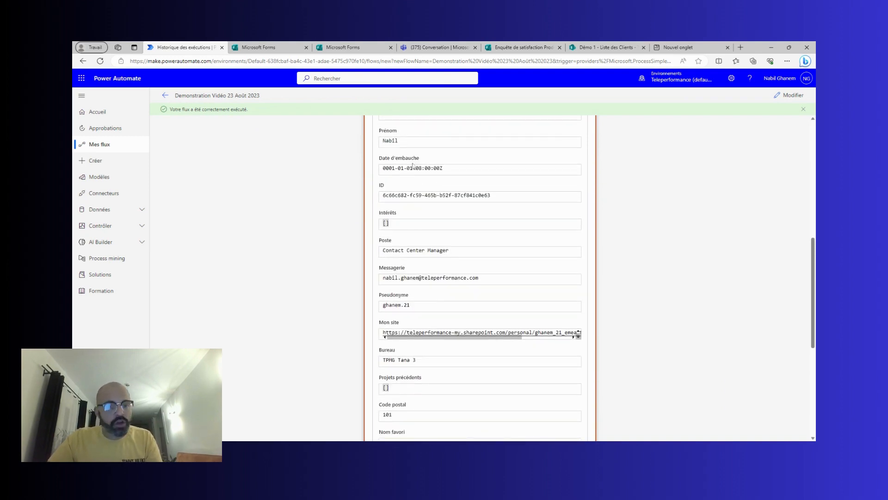
scroll(406, 188, down, 3)
scroll(406, 187, down, 3)
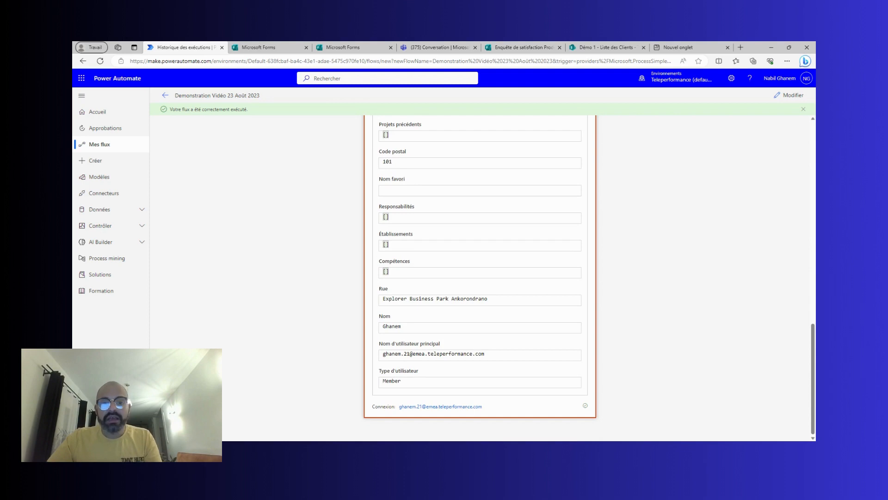
scroll(329, 192, up, 4)
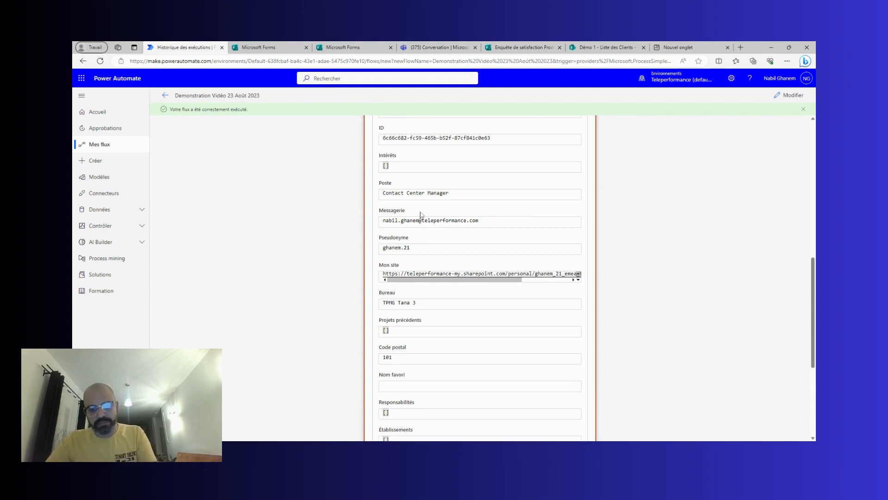
scroll(422, 216, down, 2)
scroll(480, 278, down, 2)
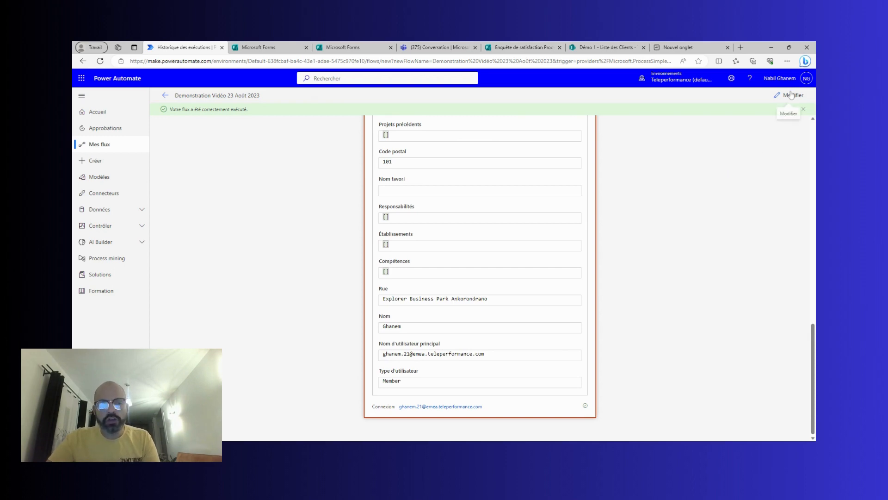
click(792, 98)
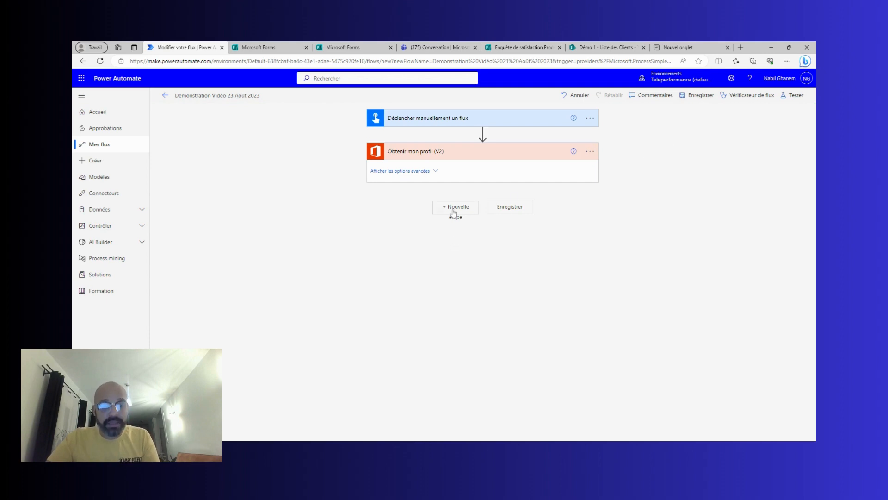
Add the Office 365 Users 'Obtenir le responsable (V2)' action after the profile step.
click(454, 212)
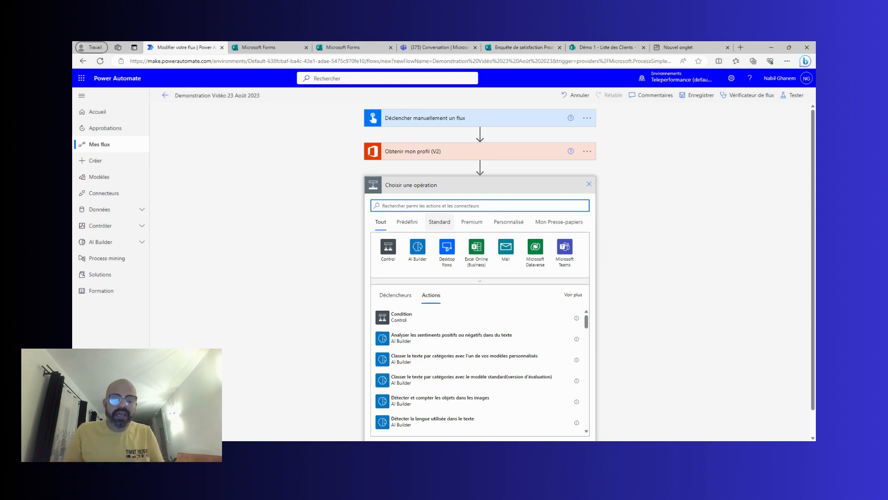
text(off)
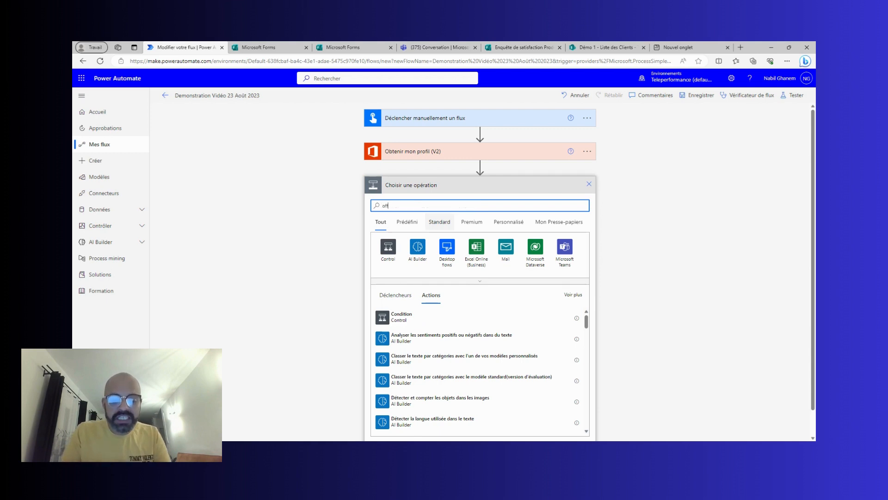
text(ice 365)
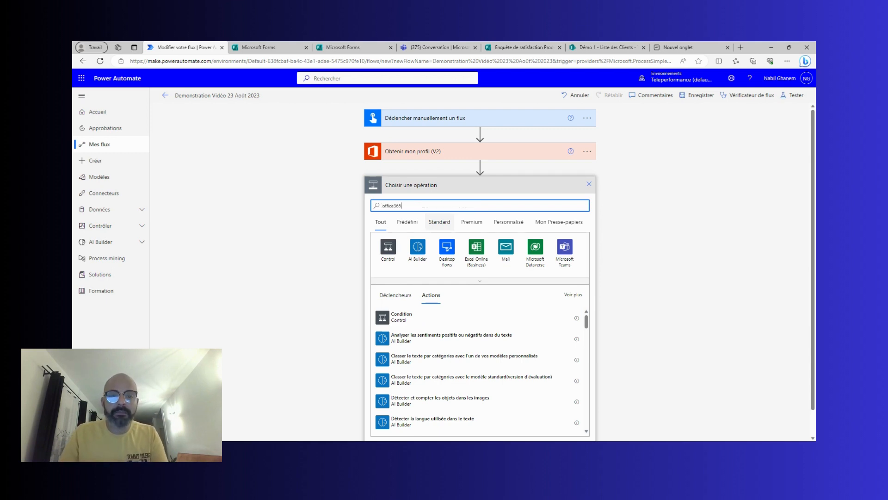
key(Left)
key(Left)
key(Left)
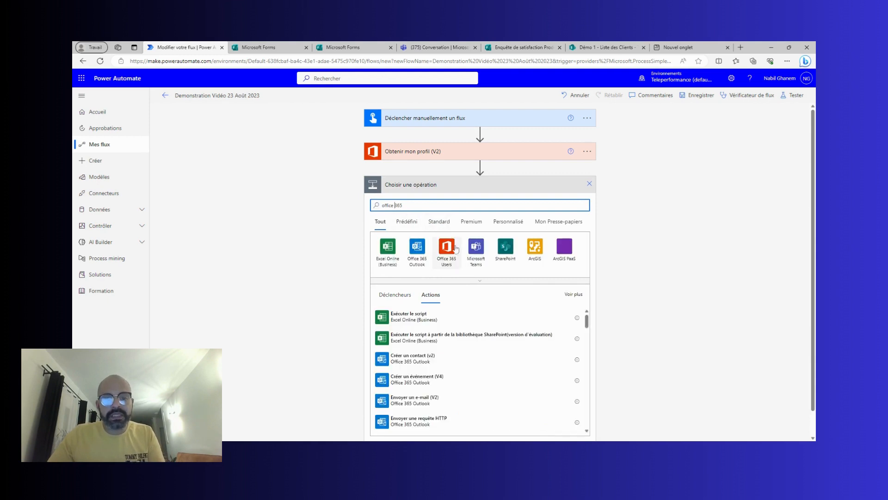
click(446, 248)
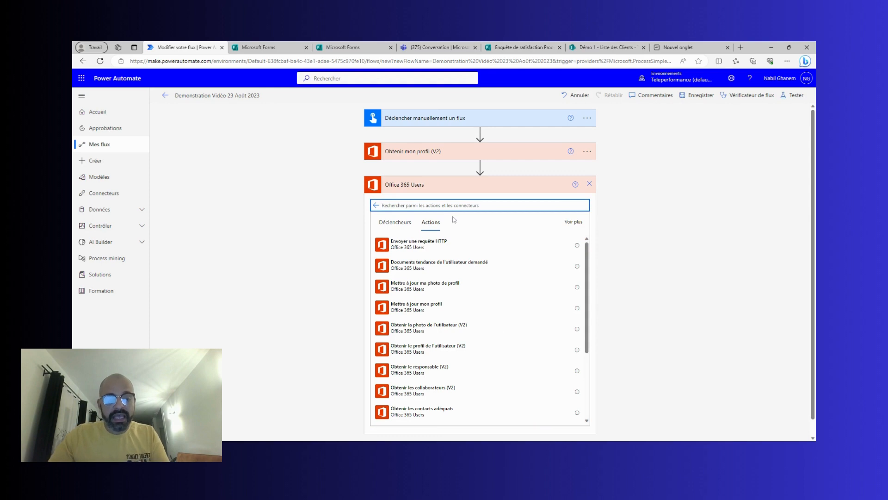
text(obten)
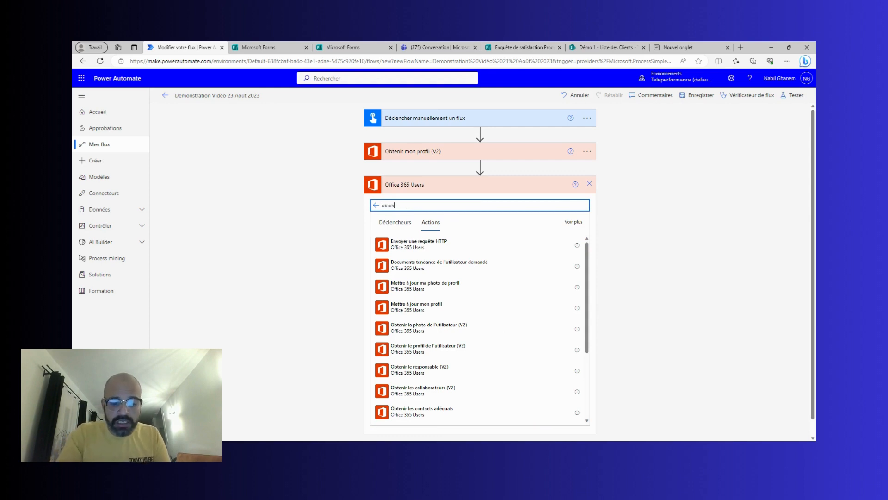
text(ir le)
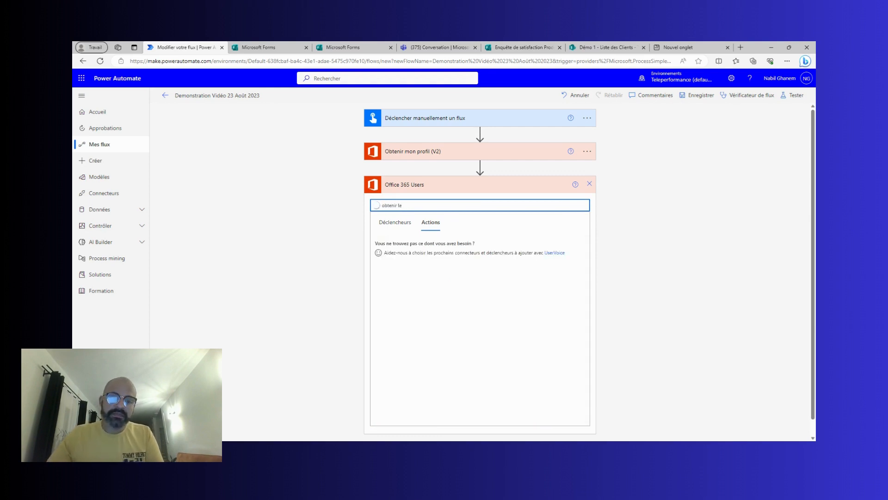
scroll(443, 305, down, 1)
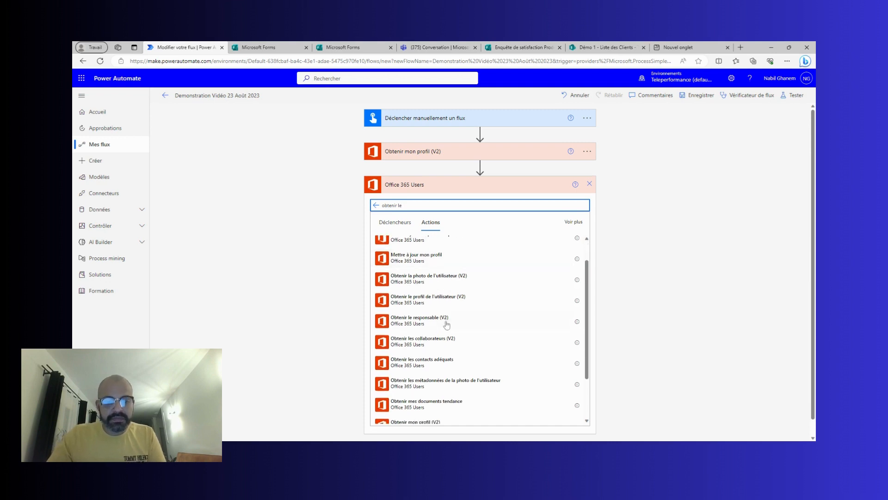
click(445, 321)
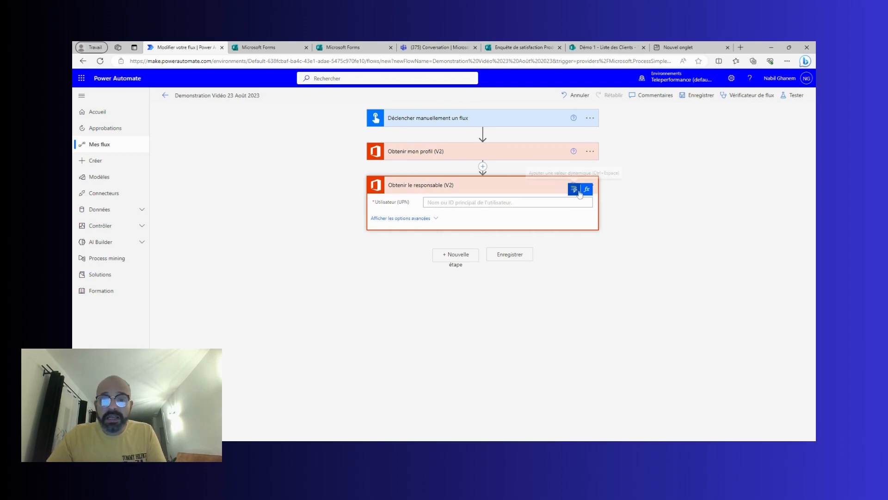
Set Utilisateur (UPN) to the profile's dynamic ID value and save the flow.
click(579, 193)
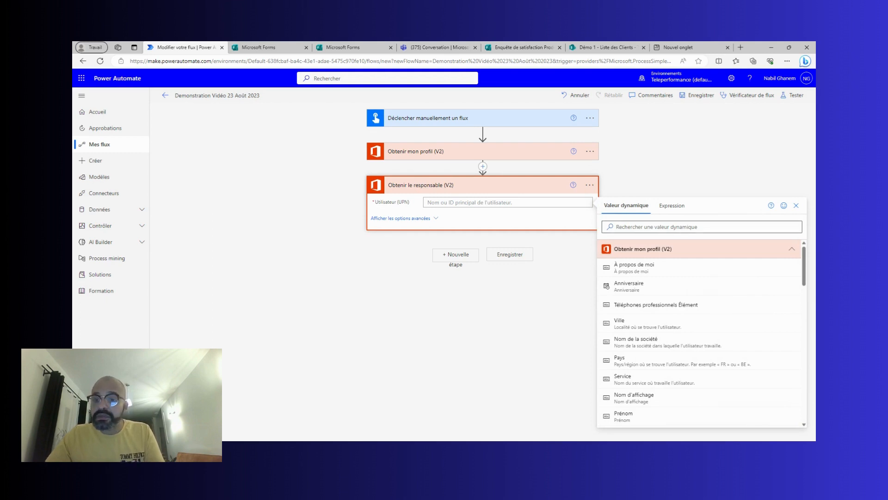
click(667, 227)
text(id)
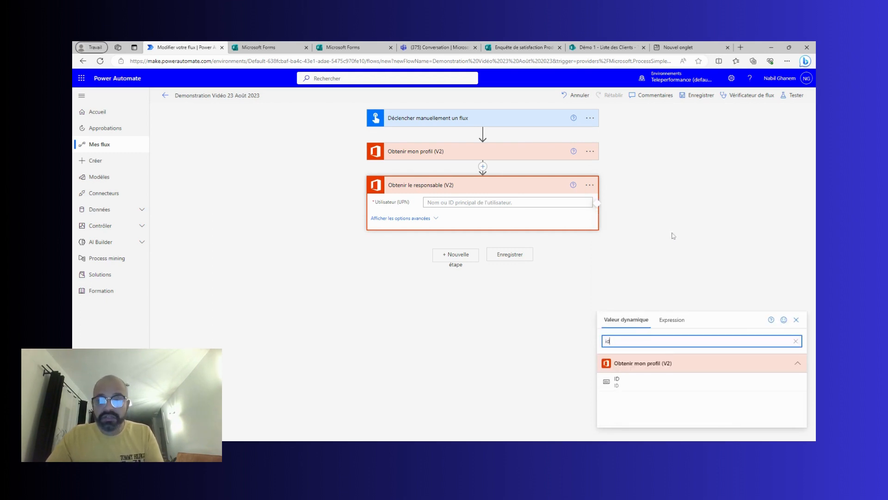
click(652, 385)
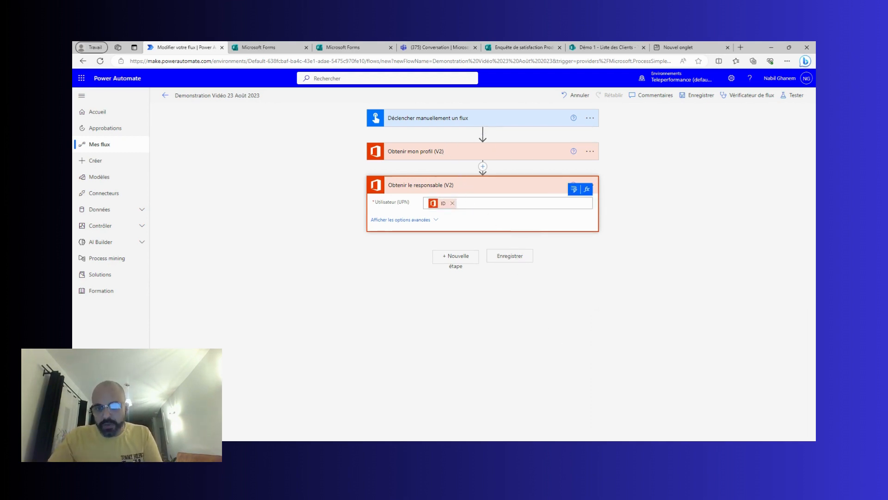
click(450, 187)
click(702, 96)
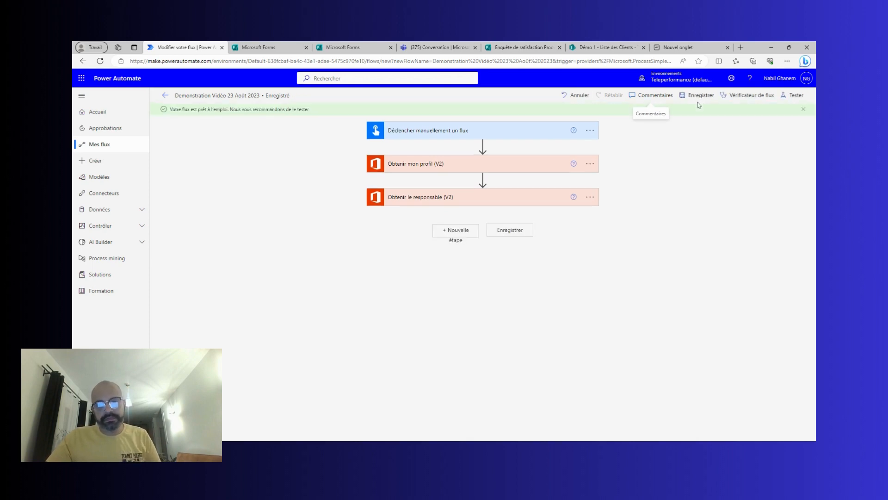
Run a manual test of the three-step flow and open the run results.
click(795, 95)
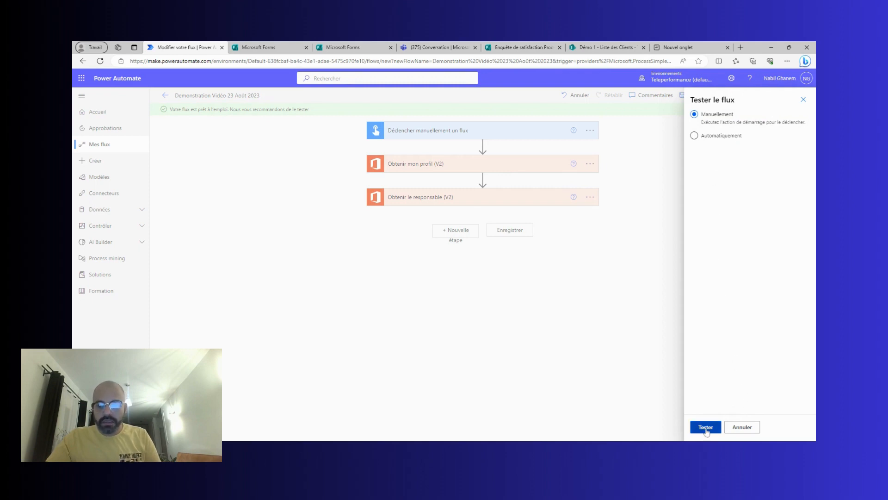
click(707, 428)
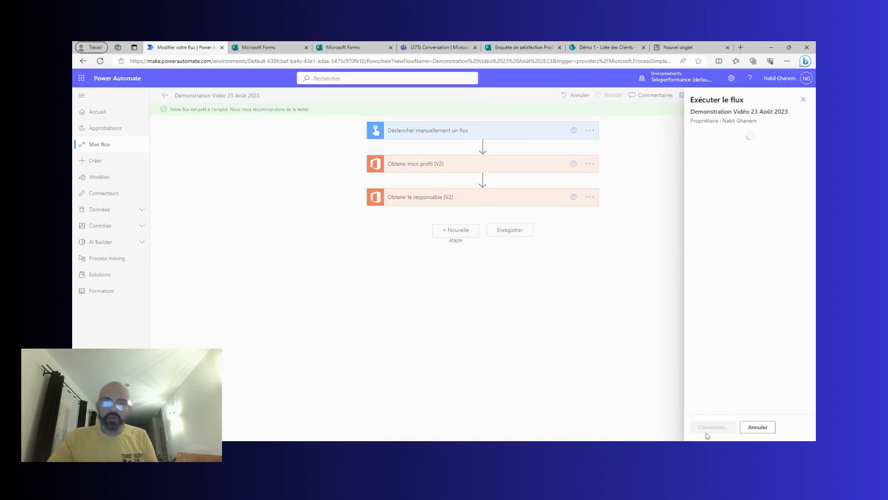
click(705, 433)
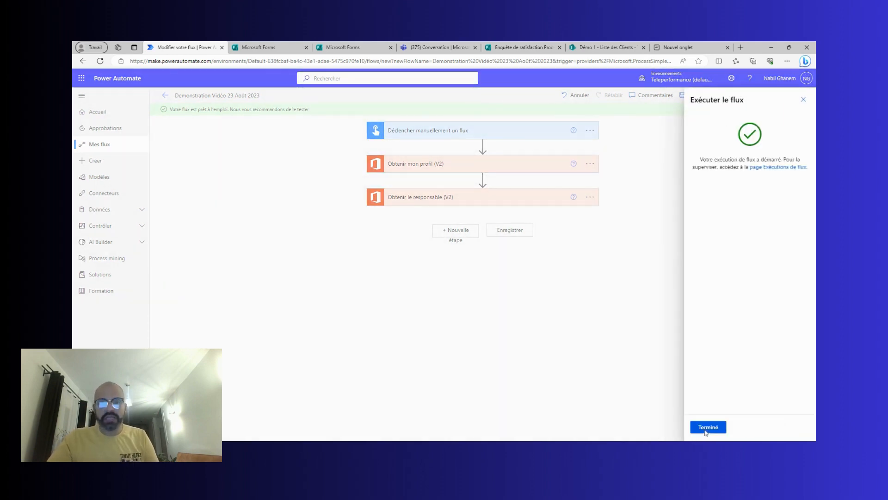
click(708, 427)
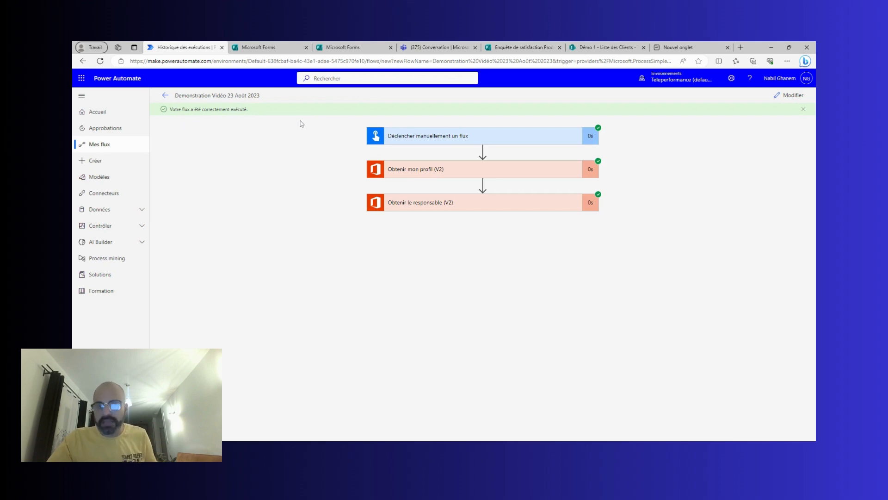
Inspect the manager's profile details returned by Obtenir le responsable (V2).
click(528, 208)
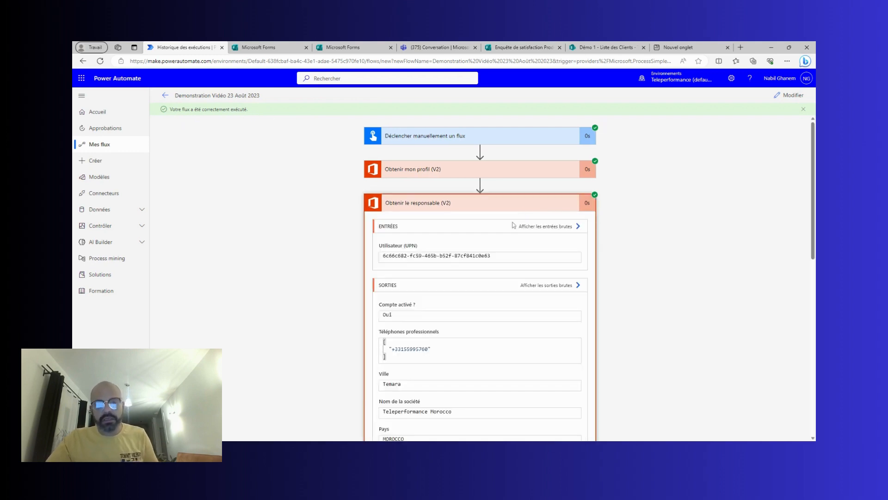
scroll(514, 225, down, 7)
scroll(416, 221, down, 2)
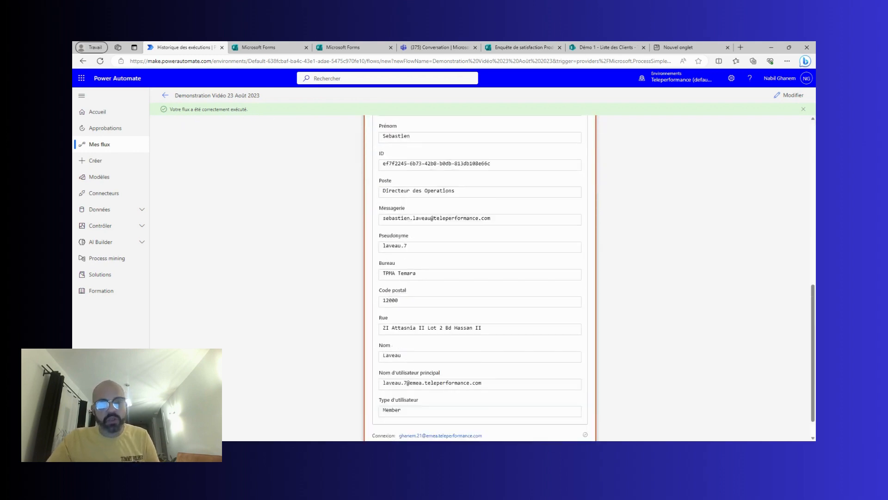
scroll(426, 215, up, 9)
click(428, 211)
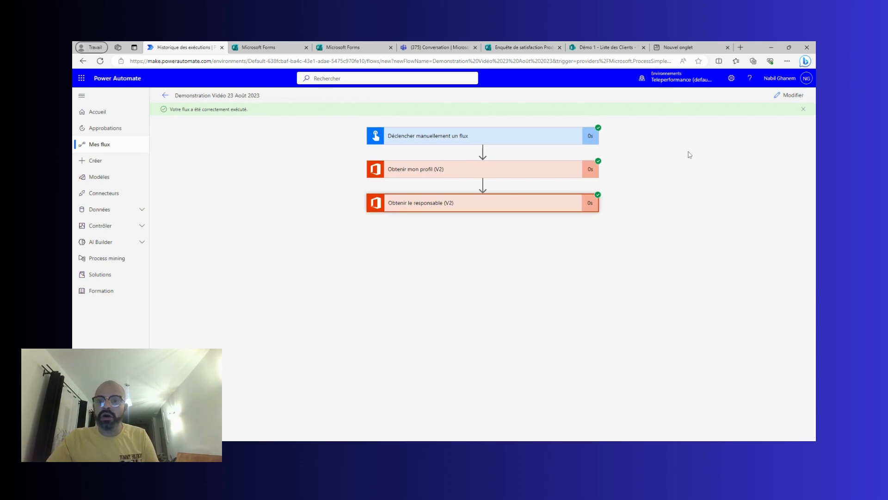
Back in the editor, add SharePoint 'Obtenir les éléments' after the manager step.
click(789, 94)
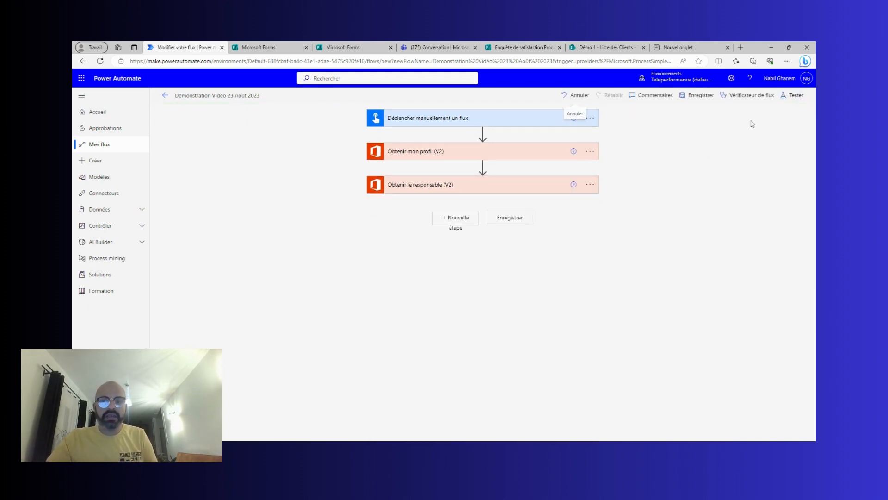
click(453, 222)
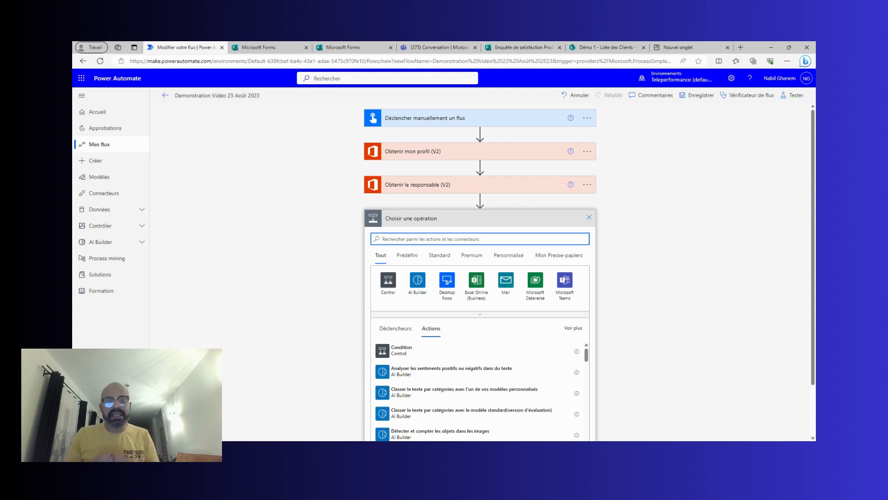
text(s)
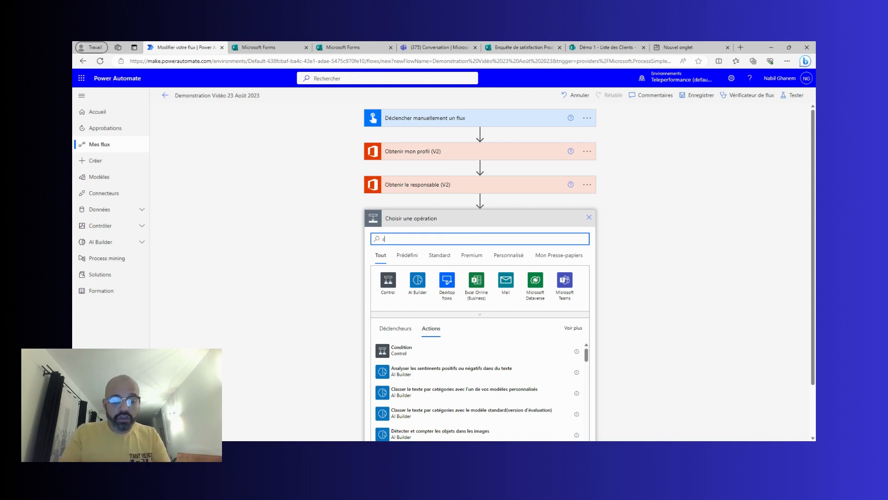
text(harepoint)
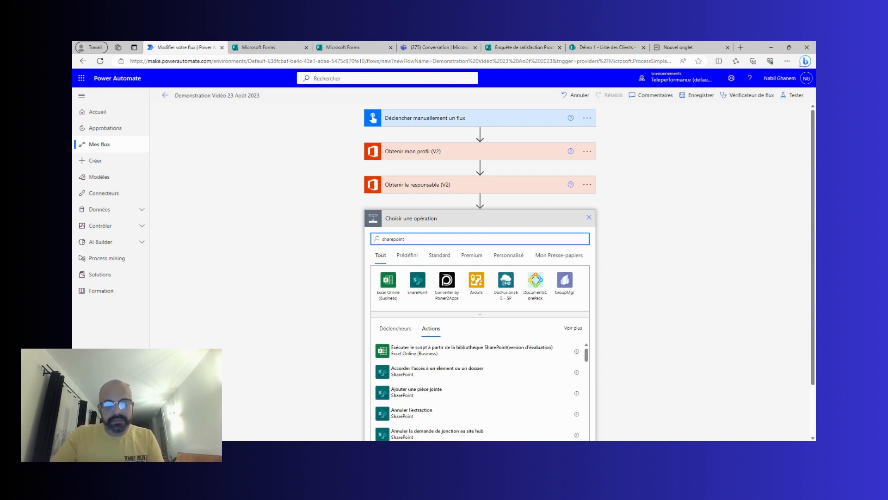
click(426, 286)
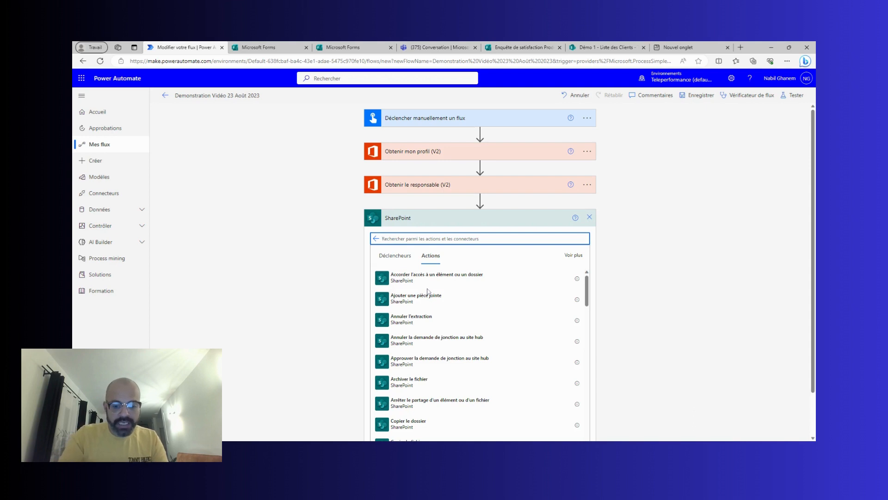
text(obtenir)
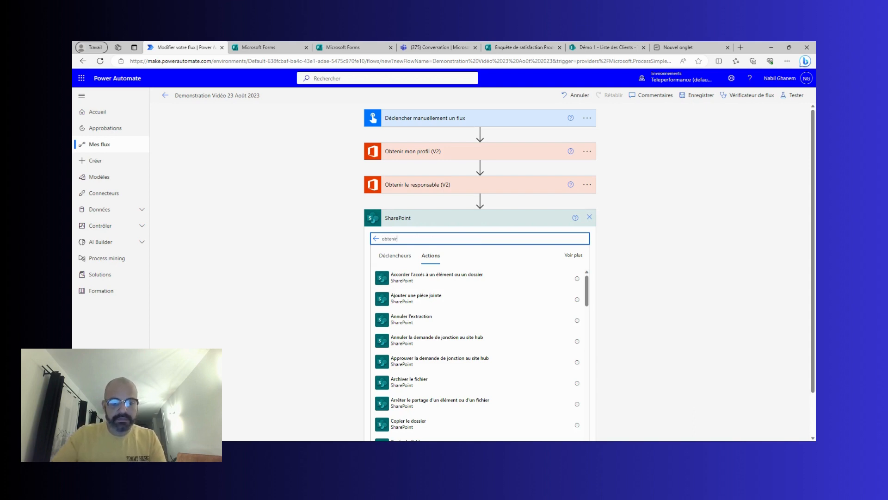
click(438, 304)
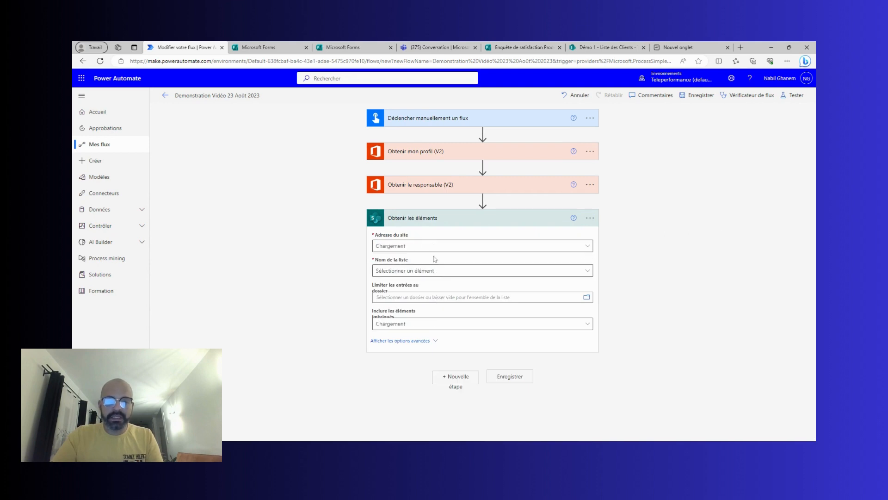
Set the site address to Démo 1 and the list name to Liste des Clients.
click(434, 246)
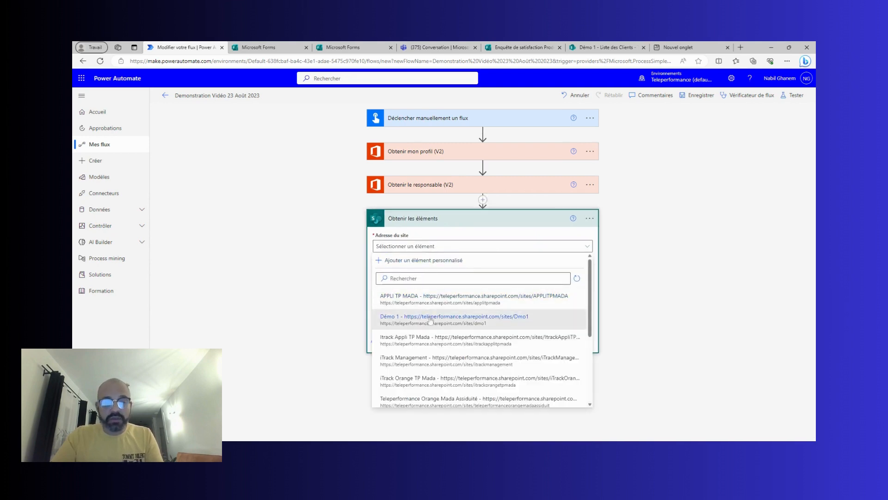
click(431, 320)
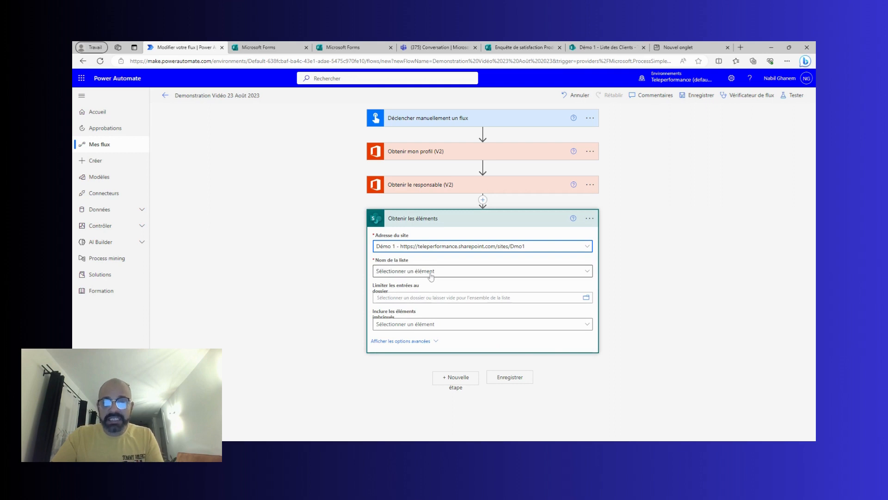
click(431, 272)
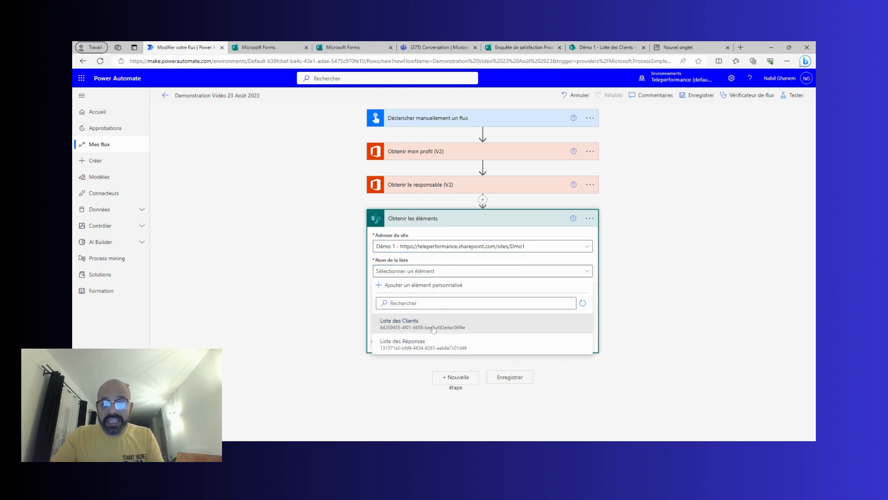
click(434, 328)
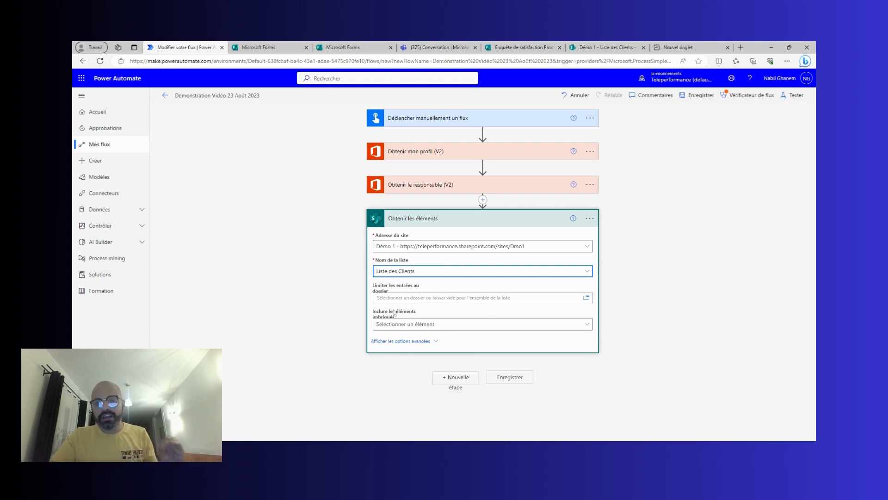
click(390, 342)
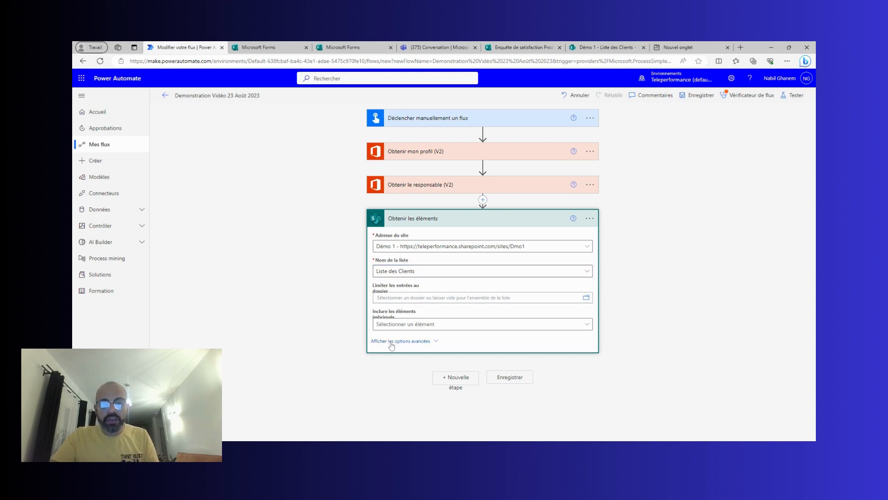
Set the filter query to Taille de l'entreprise eq '1 et 50', then open test options.
click(392, 345)
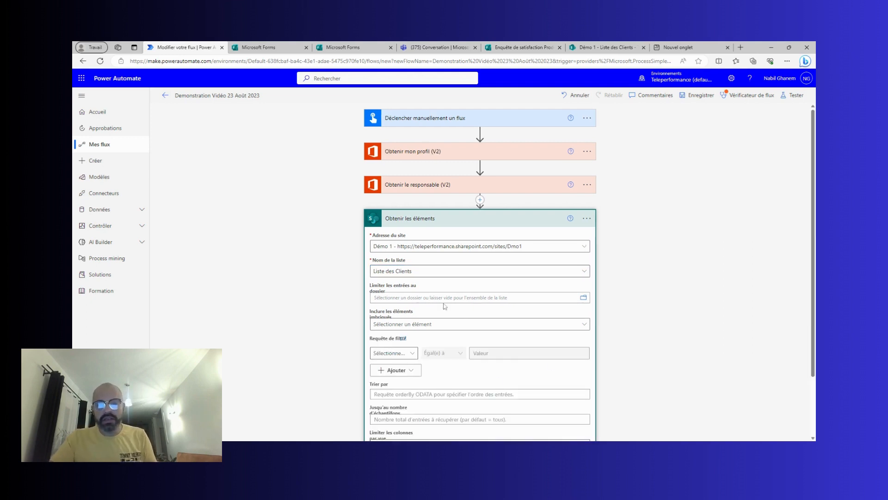
scroll(327, 303, down, 2)
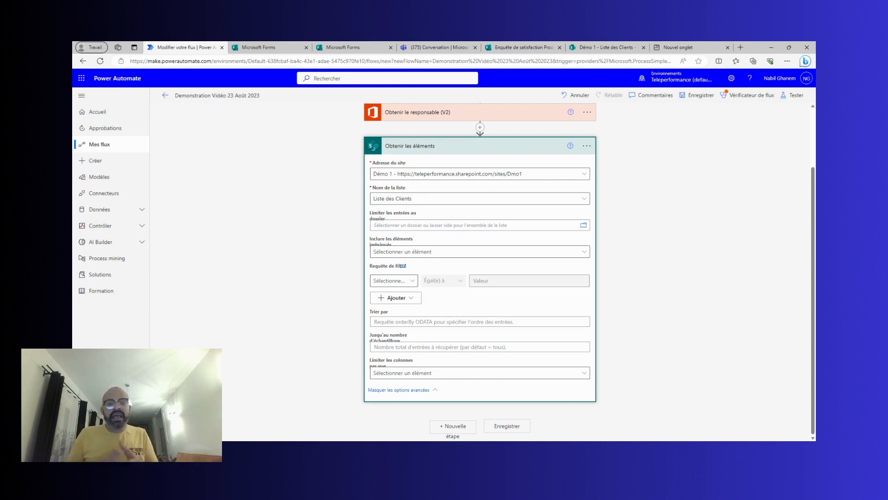
click(403, 266)
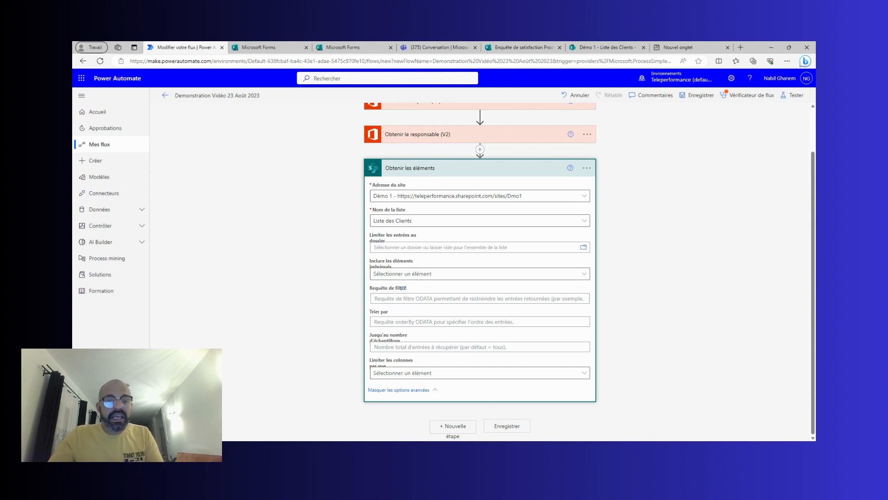
click(400, 298)
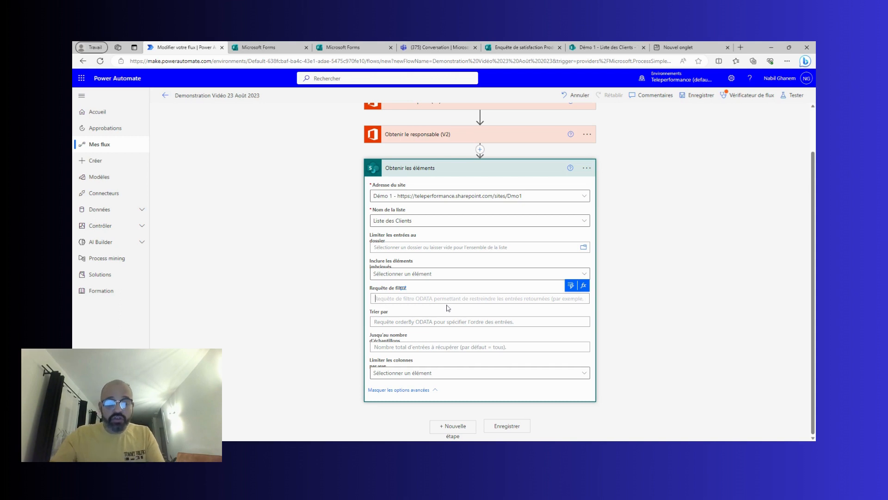
text(Taille d)
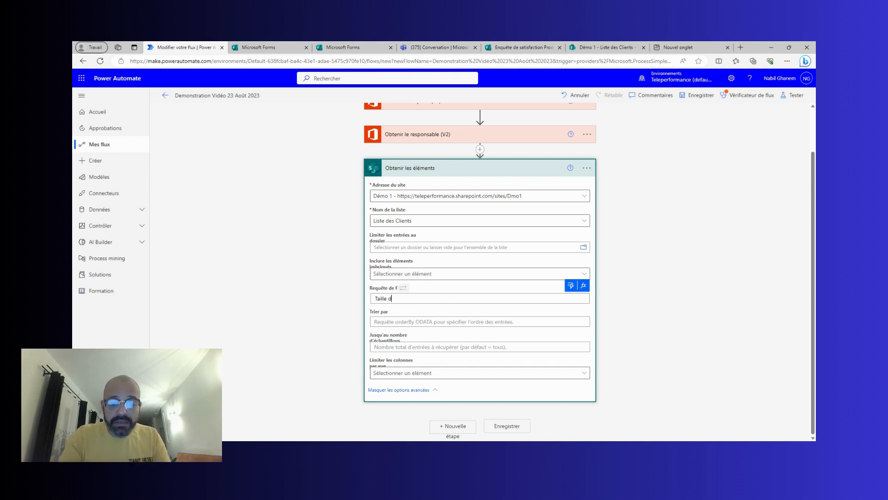
text(e l'entre)
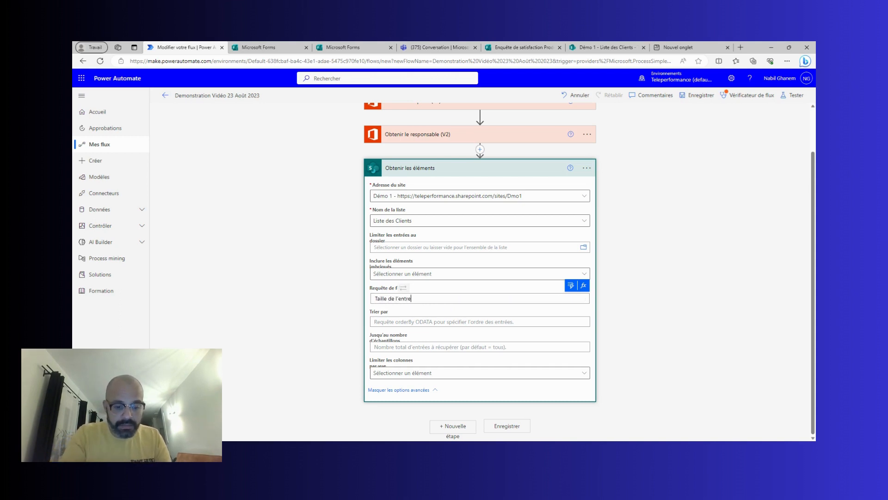
text(prise )
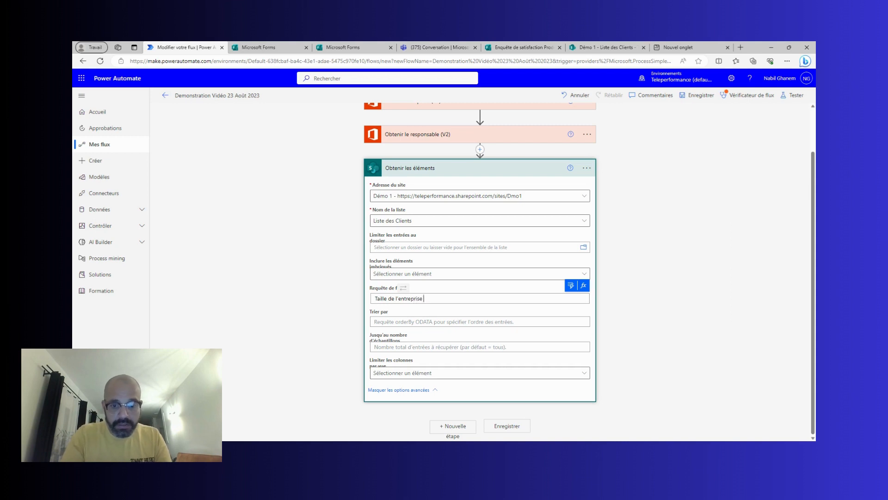
text(eq )
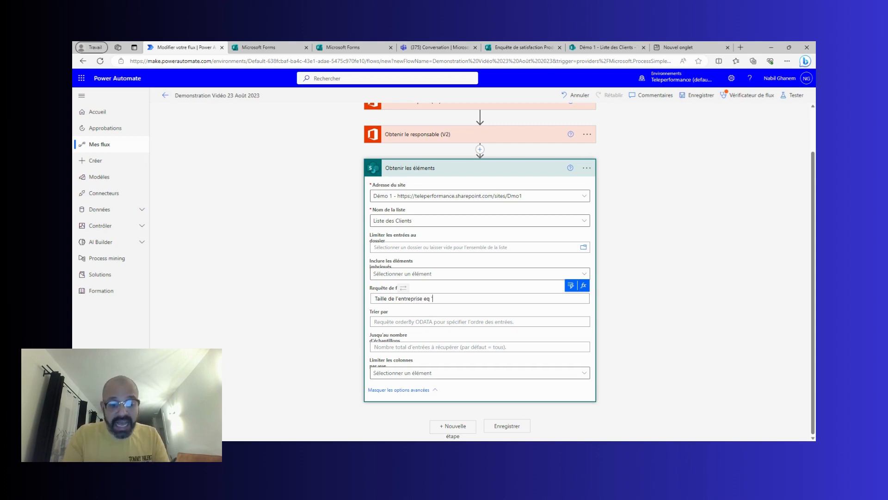
text('1 et 50)
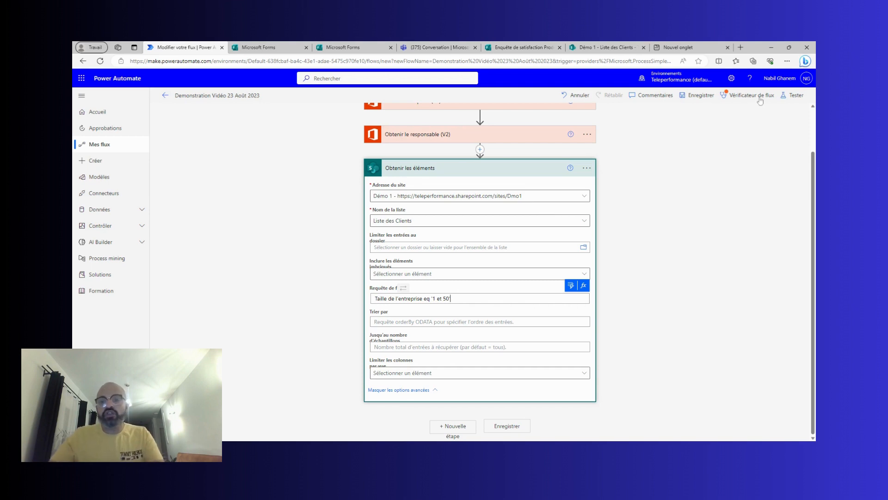
click(793, 95)
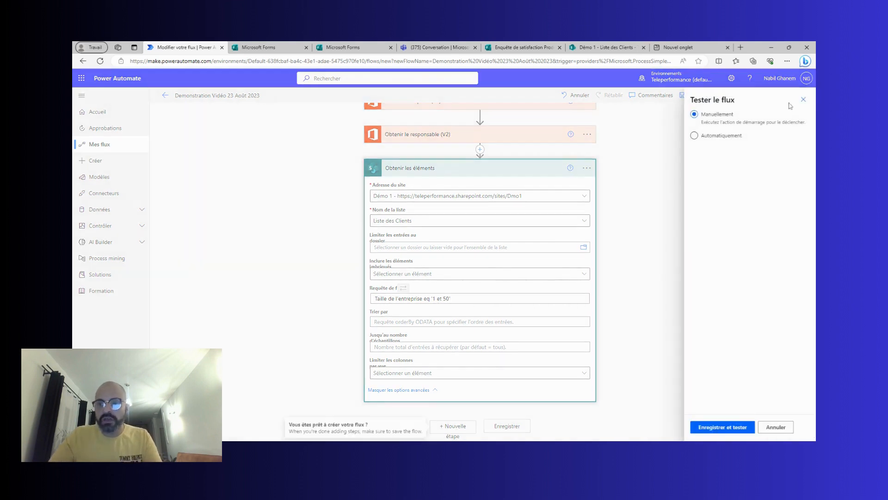
Save and manually test the flow, see the '1 et 50' filter fail at Obtenir les éléments, then reopen the editor.
click(736, 431)
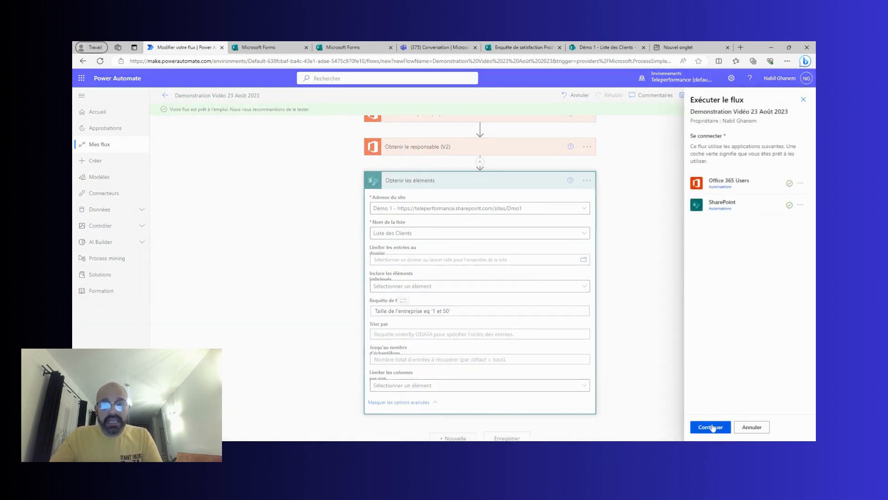
click(713, 427)
click(714, 428)
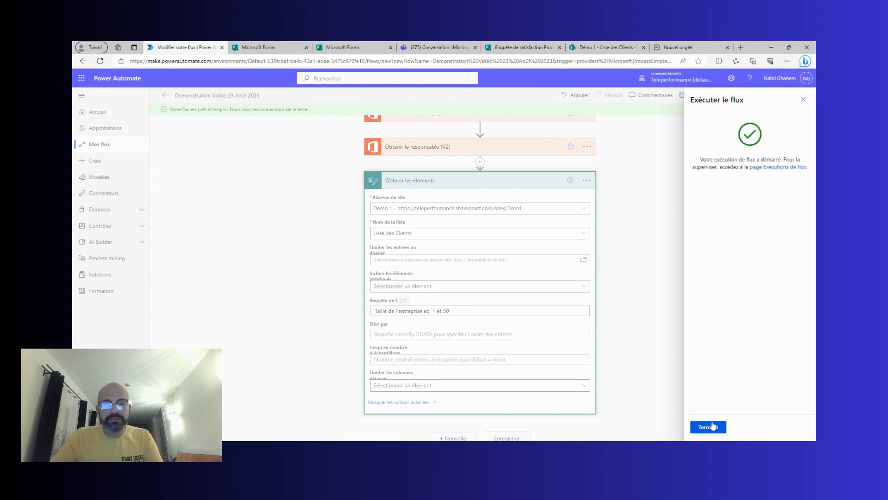
click(709, 427)
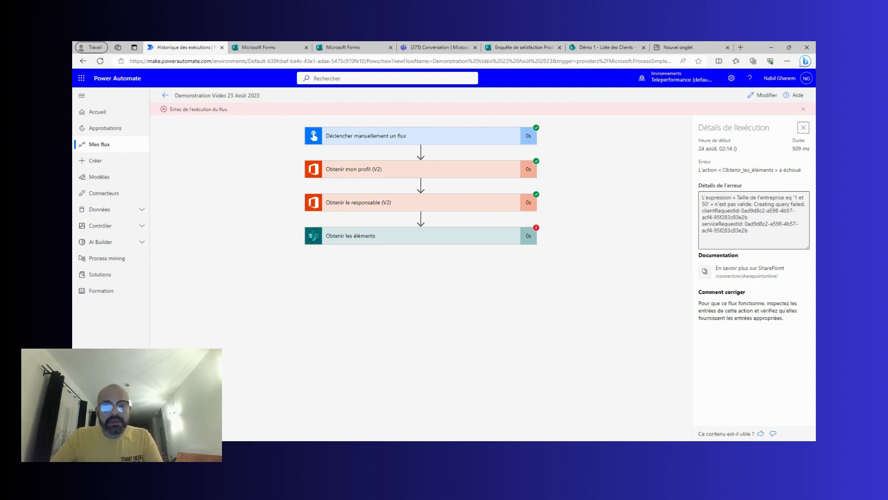
click(757, 96)
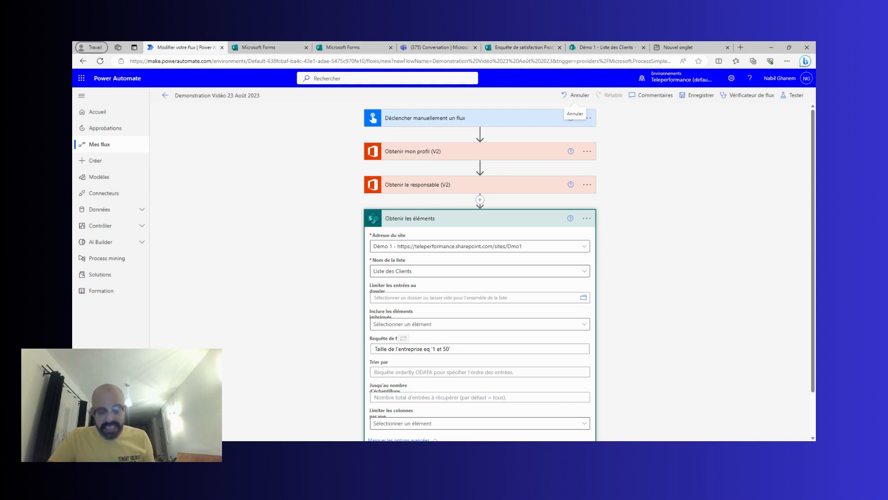
Delete the whole filter expression from Obtenir les éléments' Requête de filtre, collapse the step and save.
click(451, 348)
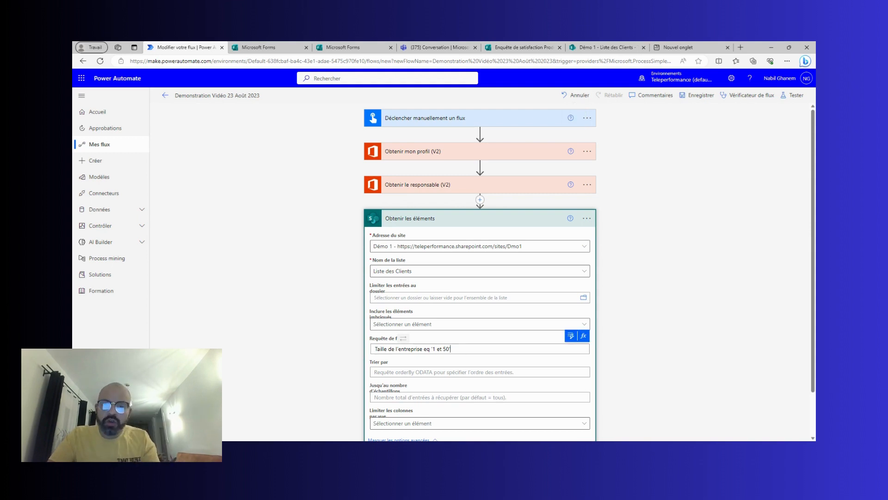
drag(452, 348, 371, 348)
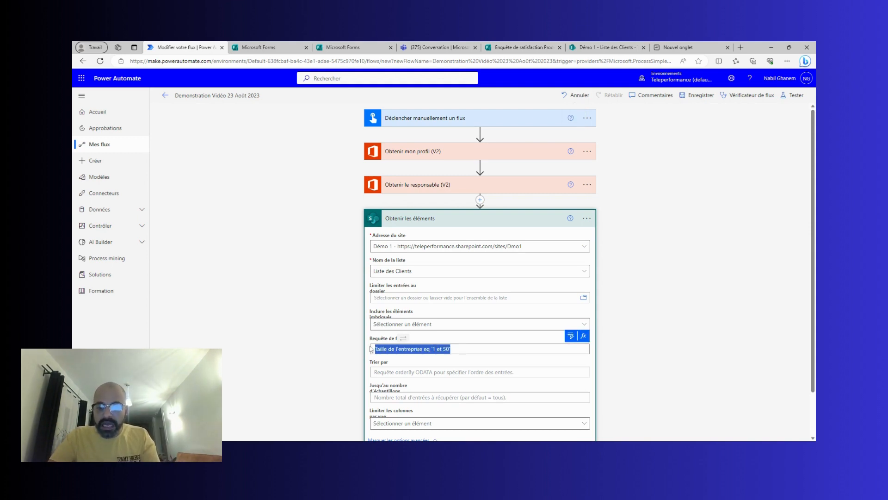
key(BackSpace)
click(718, 262)
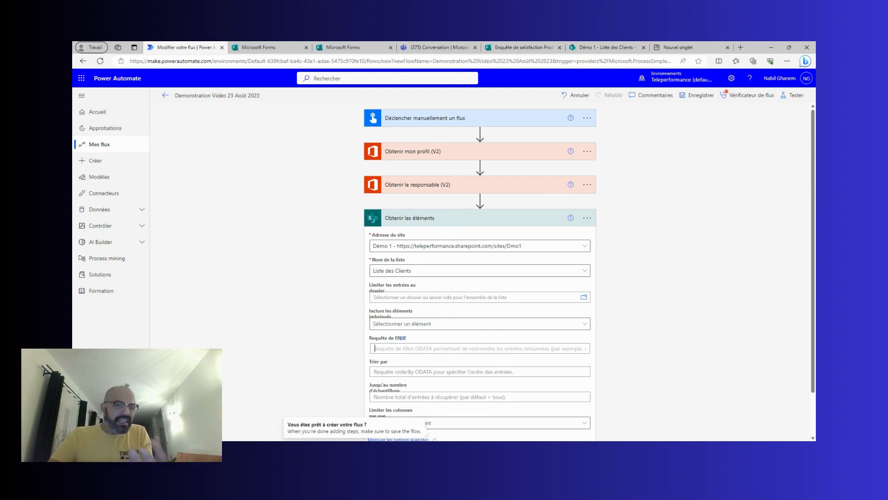
click(473, 218)
click(687, 101)
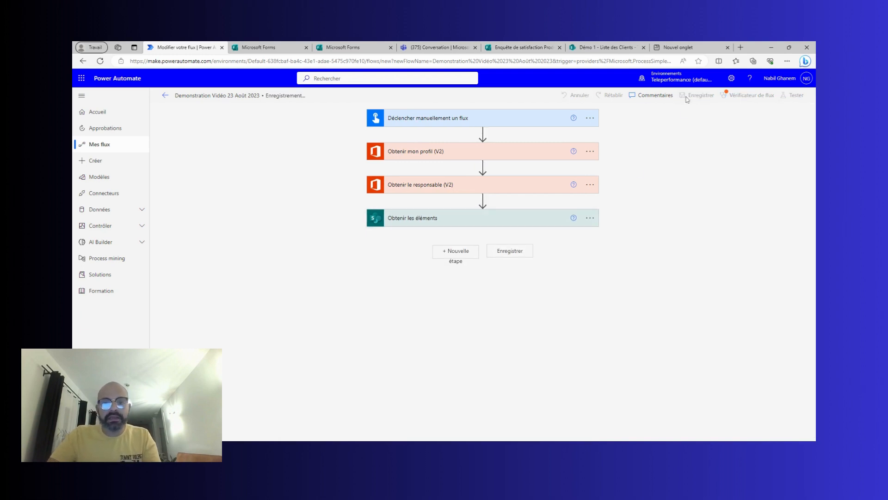
Run a manual test of the saved flow past the flow checker warnings and open the resulting run.
click(793, 97)
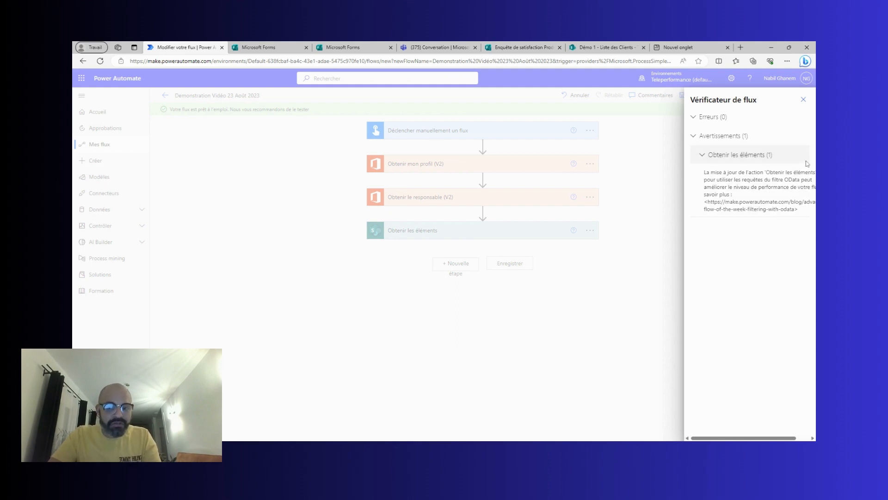
click(803, 100)
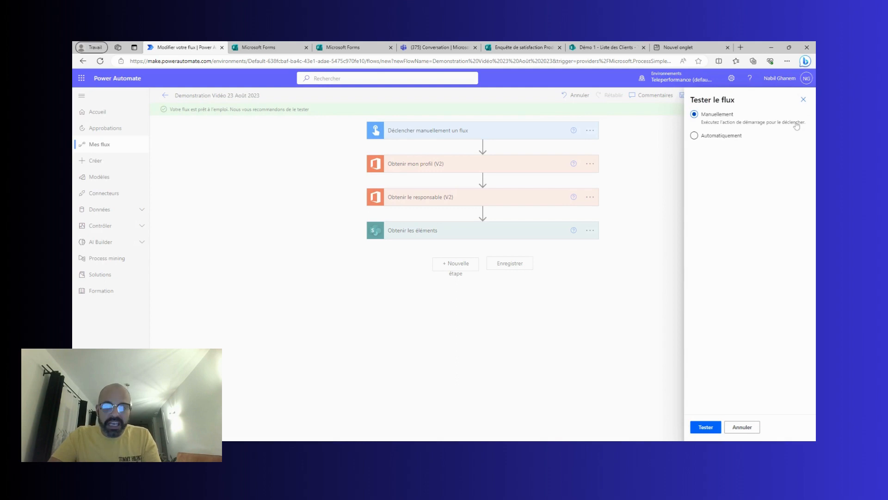
click(703, 427)
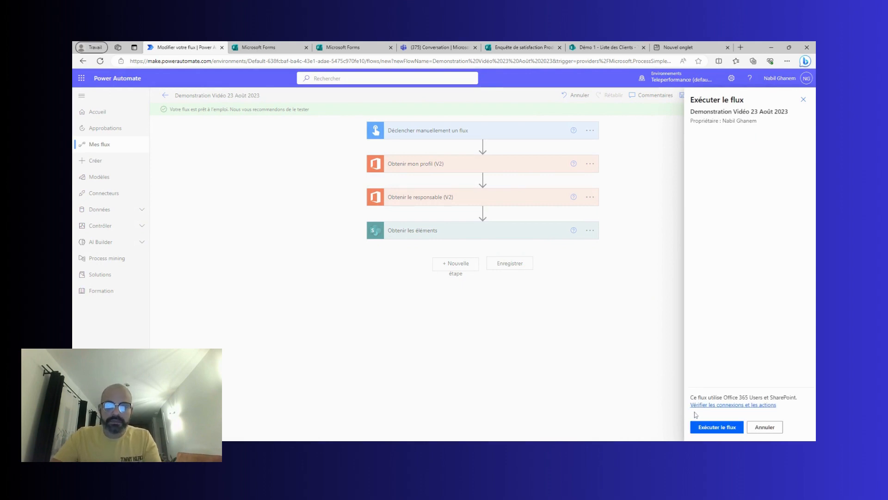
click(701, 427)
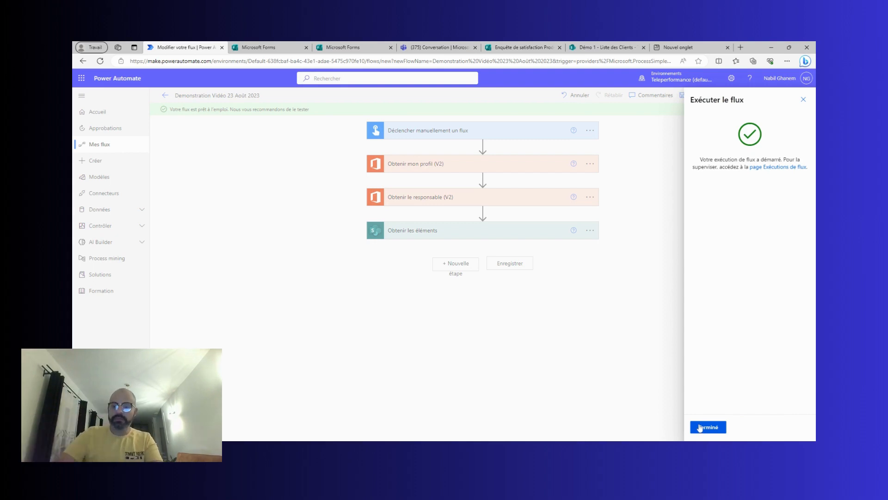
click(700, 427)
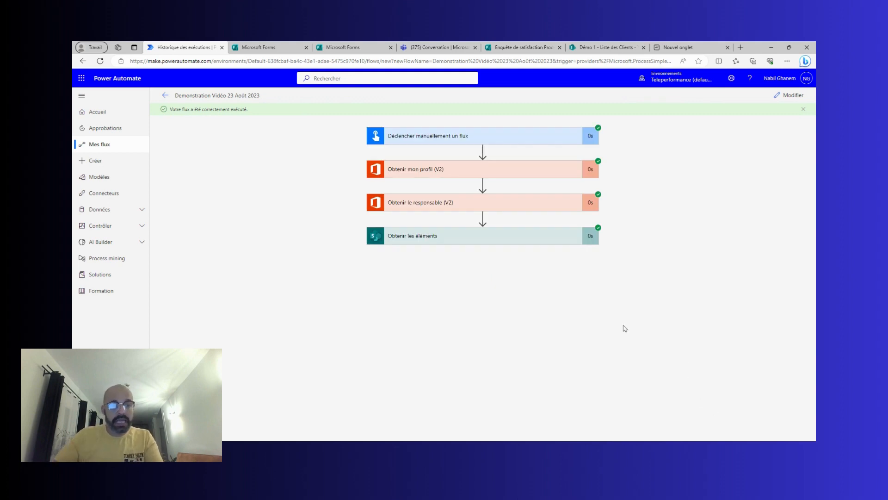
Expand Obtenir les éléments in the successful run and open its Sorties as raw JSON.
click(475, 243)
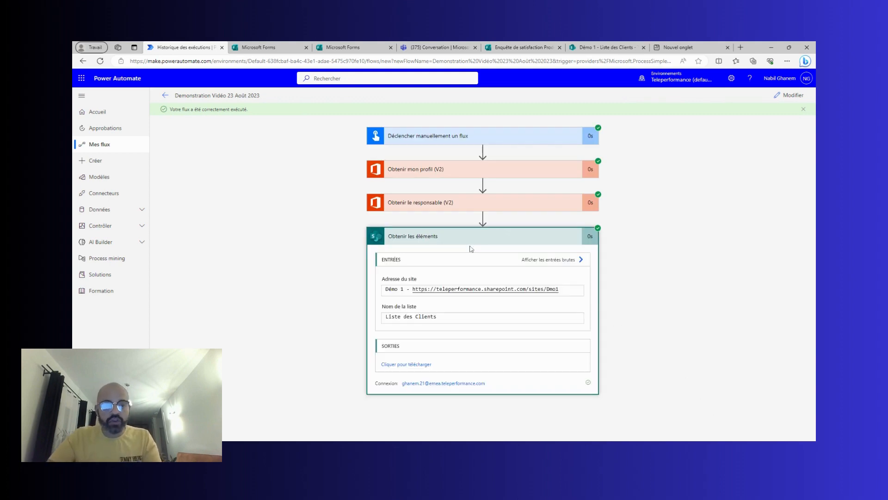
click(411, 366)
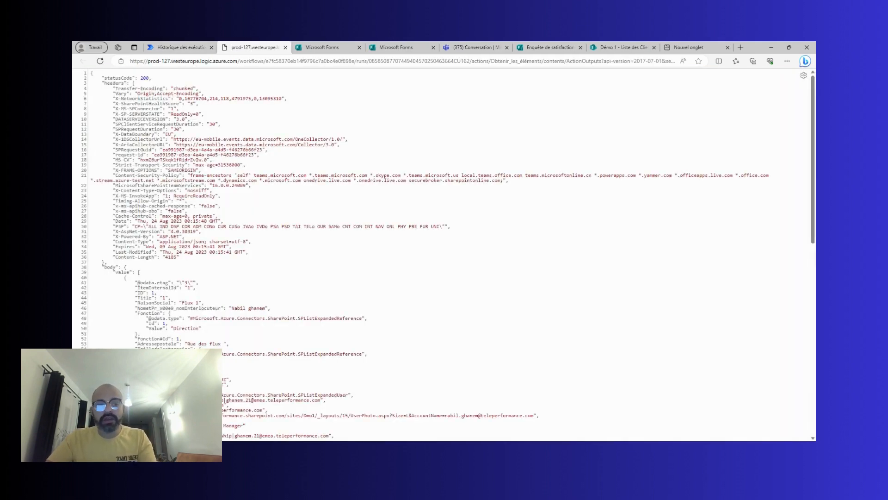
Enlarge the JSON output and inspect the first item's ID, RaisonSocial and NometPr_x00e9_nomInterlocuteur fields.
key(ctrl+plus)
key(ctrl+plus)
key(ctrl+plus)
key(ctrl+plus)
key(ctrl+plus)
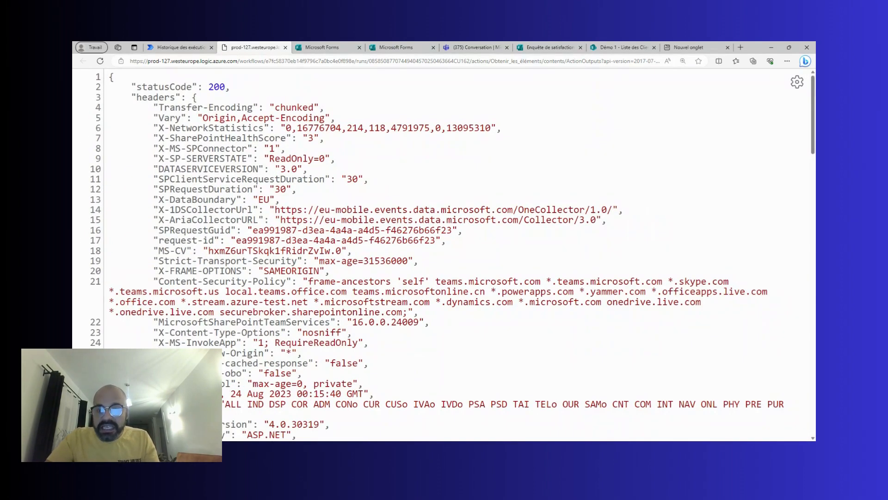
scroll(444, 254, down, 2)
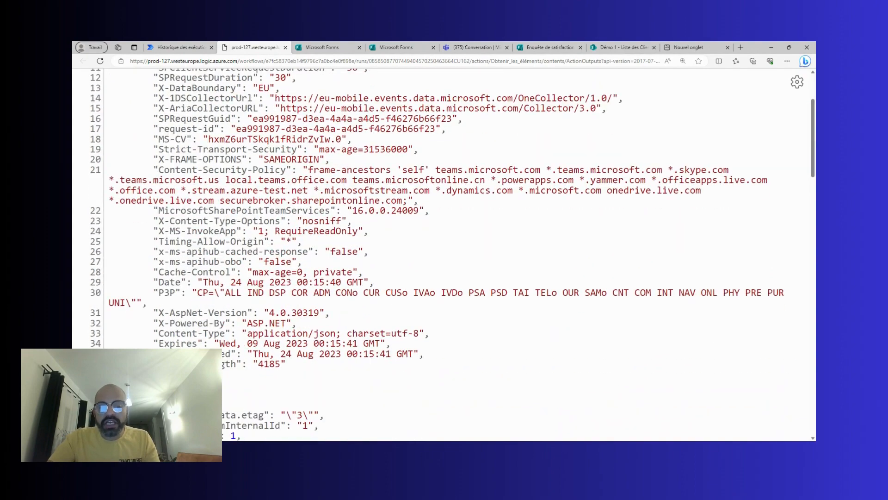
scroll(444, 254, down, 3)
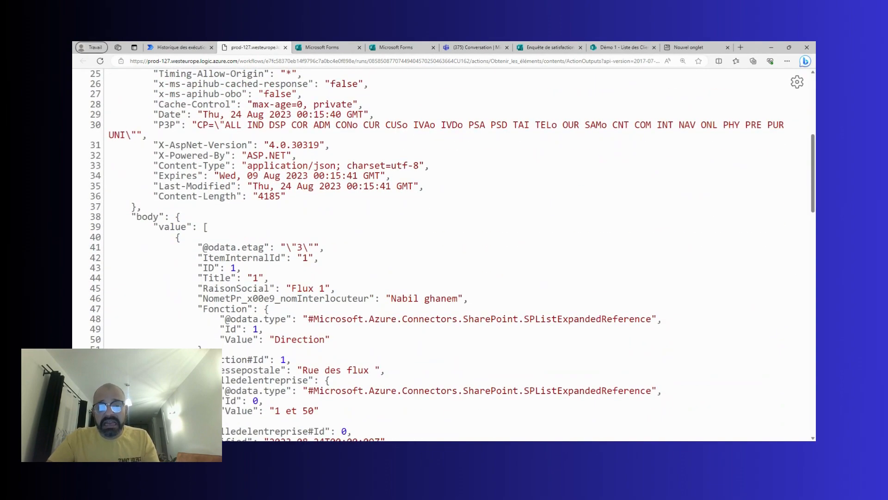
scroll(444, 255, down, 3)
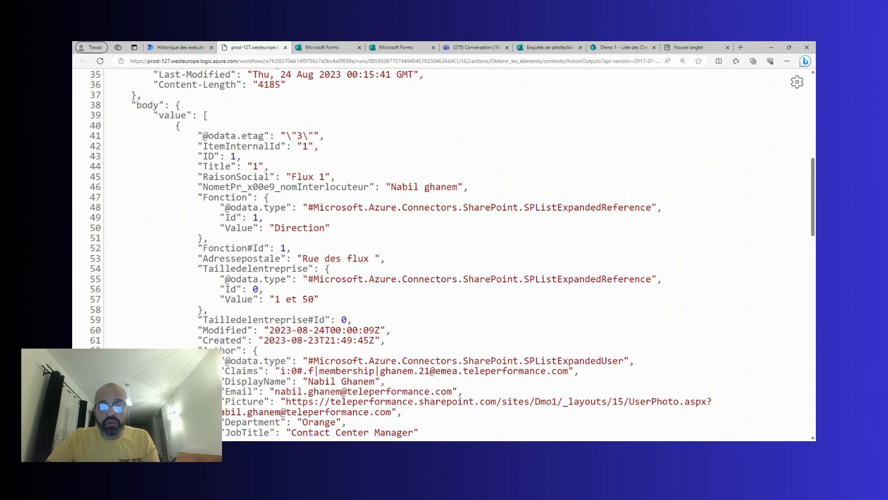
drag(202, 157, 241, 157)
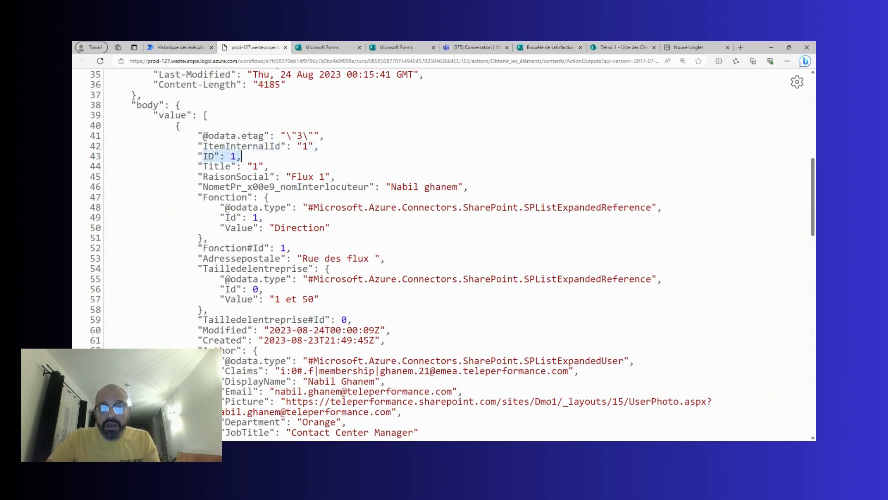
click(241, 156)
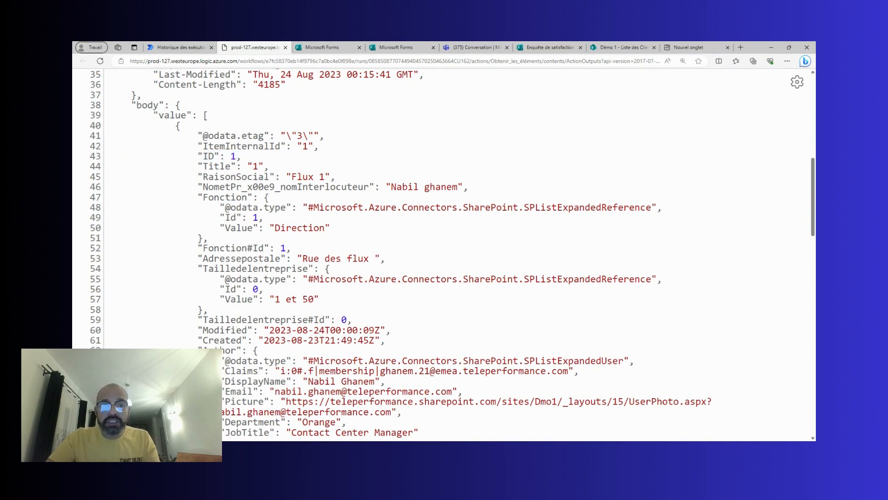
click(247, 176)
click(319, 187)
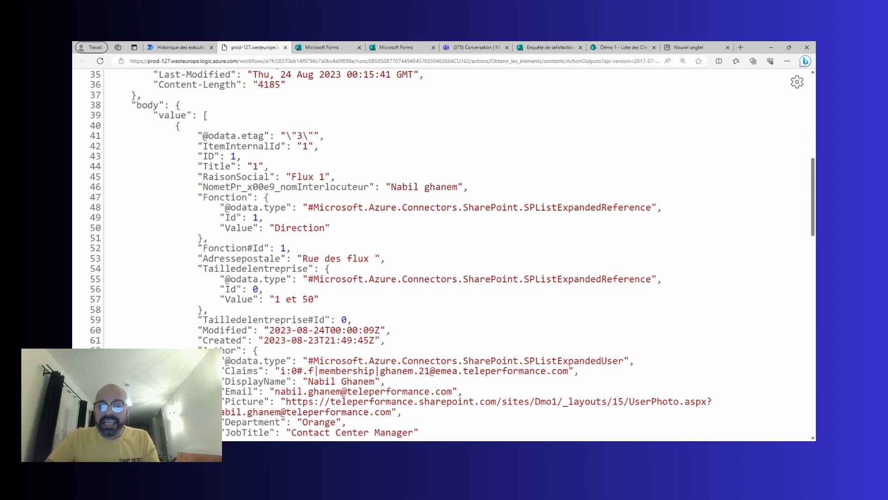
Highlight the Tailledelentreprise field and the second item's fields, then return to the run history.
drag(202, 268, 308, 268)
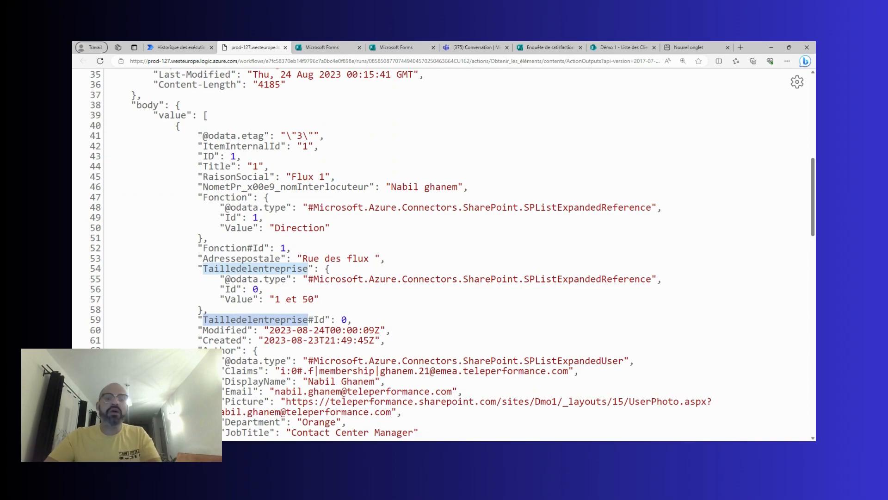
scroll(444, 255, down, 6)
scroll(444, 254, up, 3)
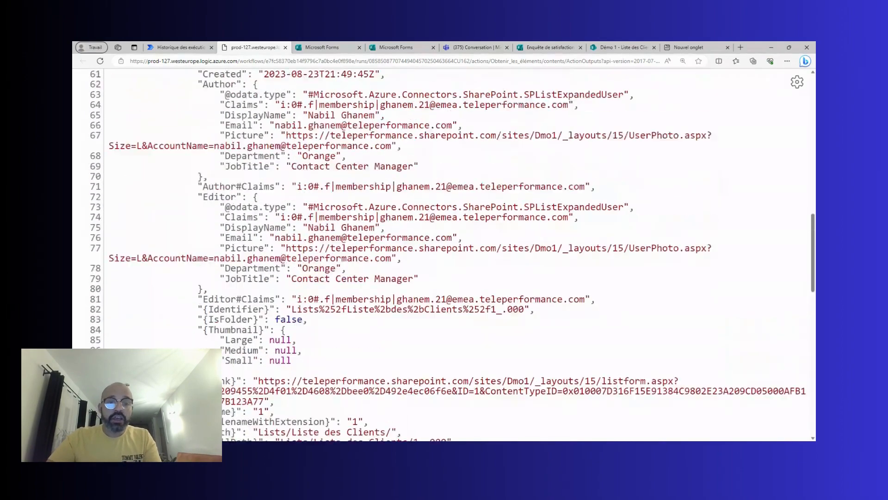
scroll(444, 255, up, 3)
scroll(444, 255, down, 12)
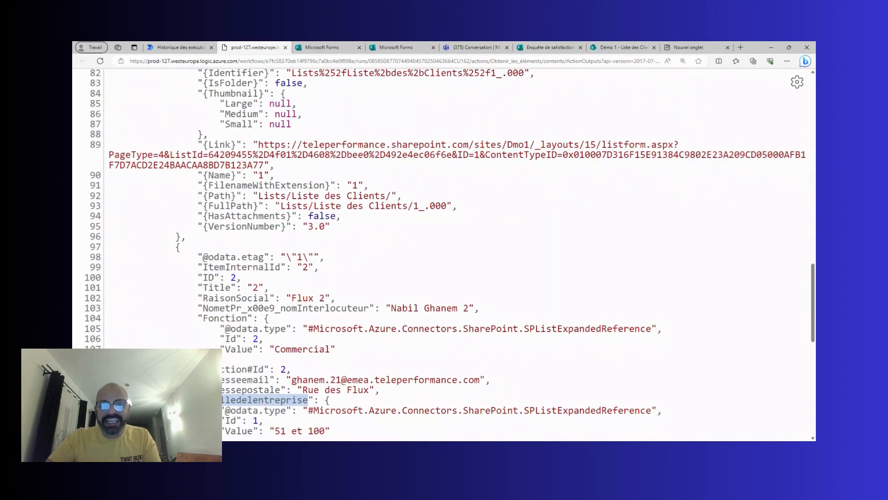
drag(214, 277, 328, 348)
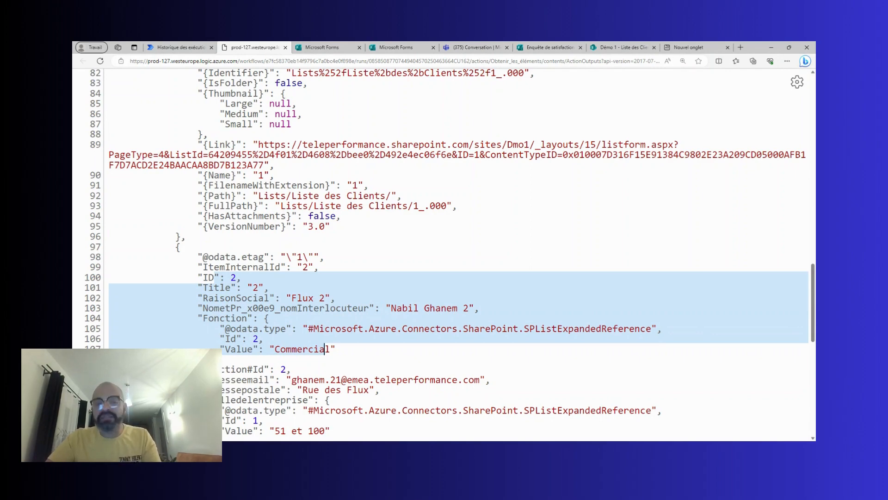
click(186, 48)
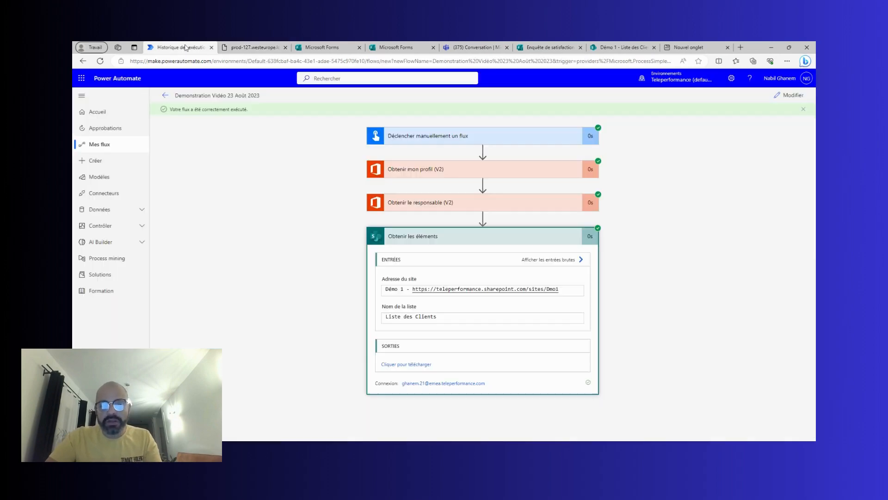
Set the Obtenir les éléments filter query to Tailledel'entreprise eq '1 et 50' in text mode.
click(796, 96)
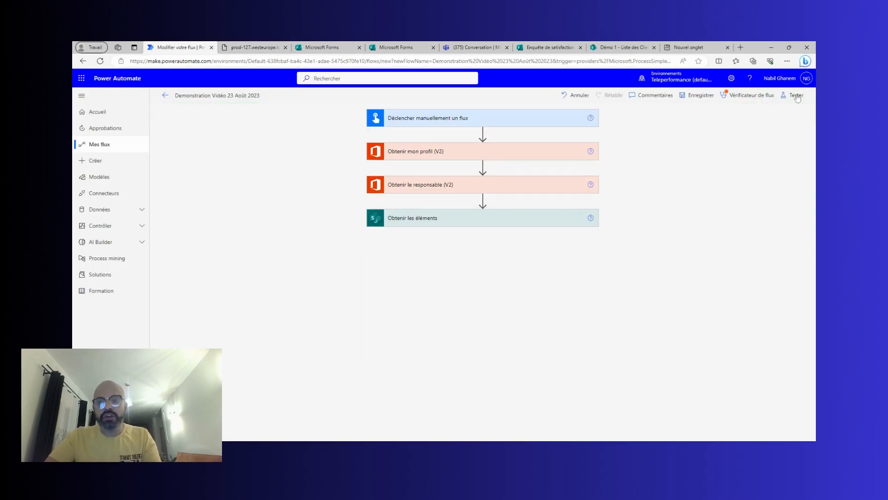
click(473, 221)
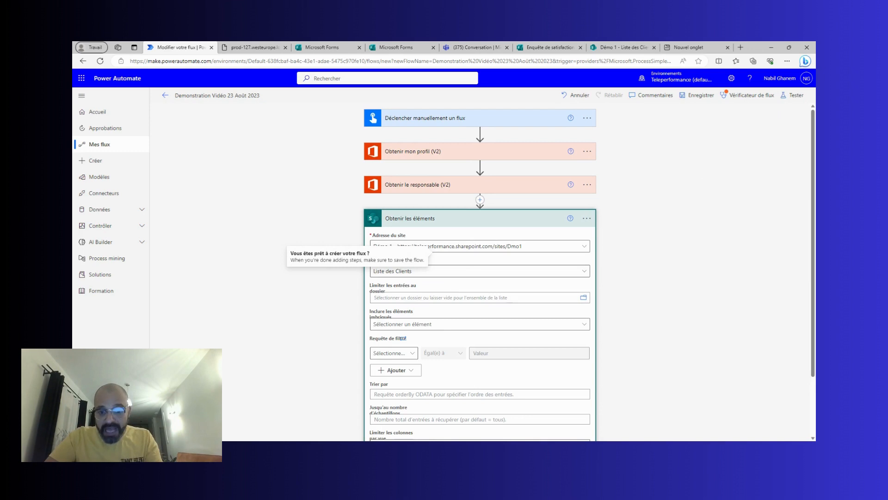
click(403, 339)
click(403, 338)
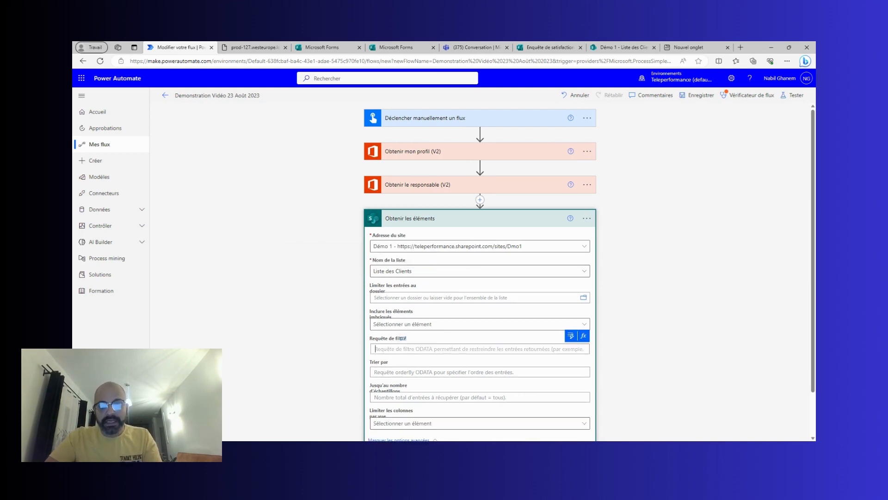
text(Taill)
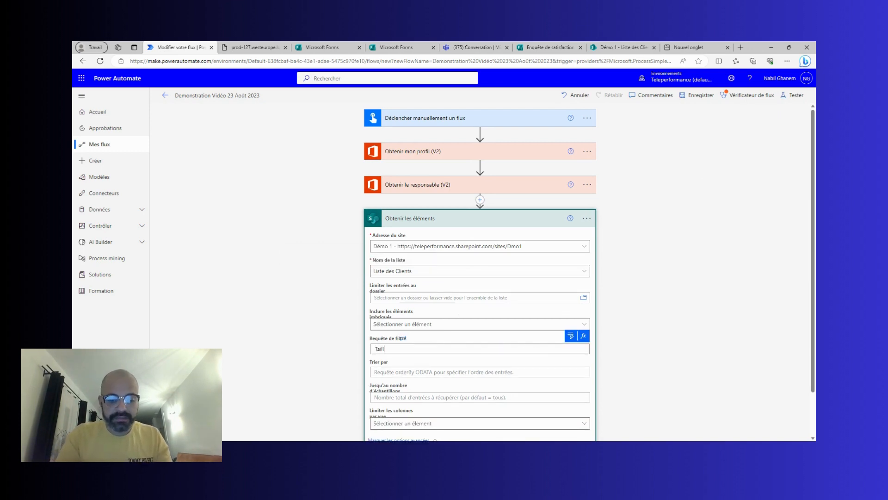
text(edel'entrepr)
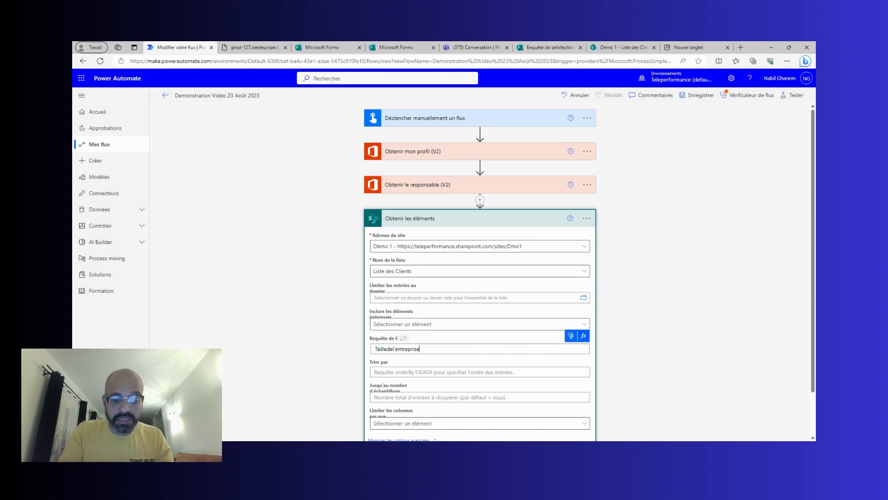
text(ise eq '1 et 50)
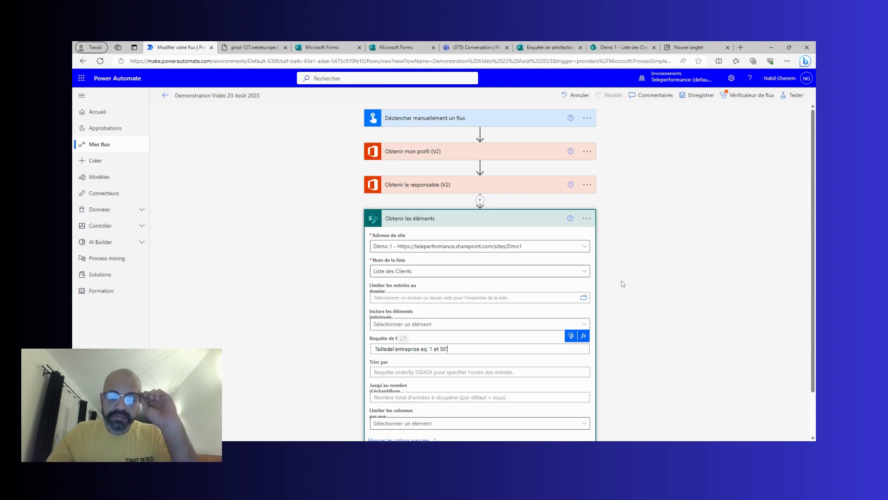
scroll(643, 287, down, 2)
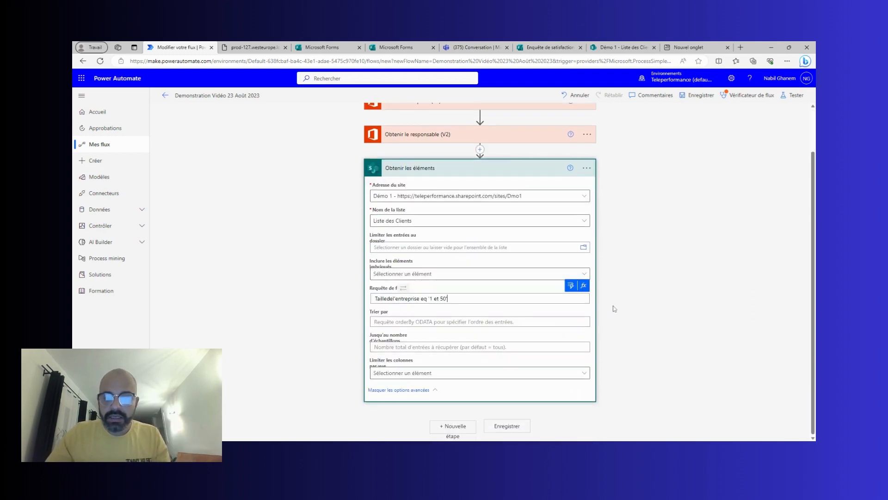
click(504, 169)
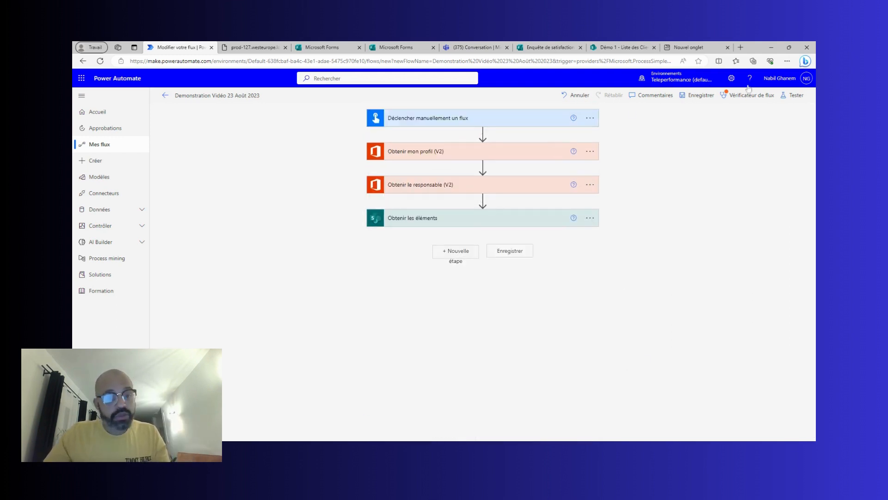
click(793, 96)
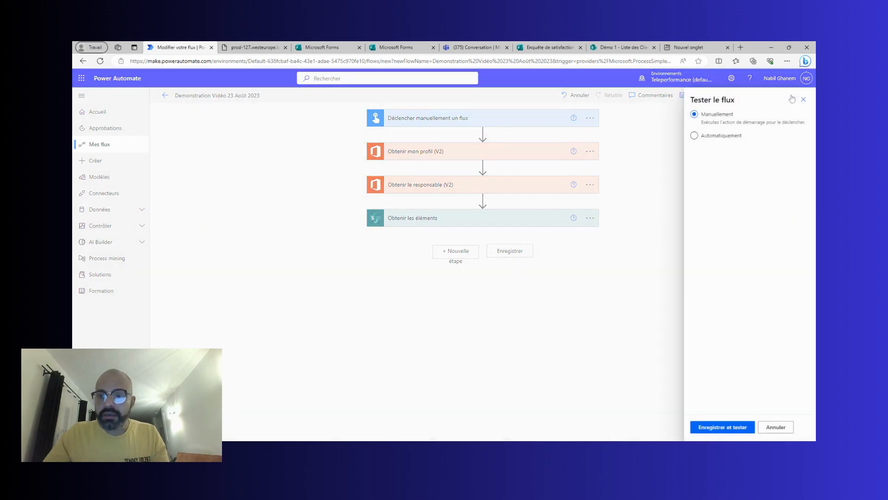
Save and re-run the flow; Obtenir les éléments fails on the Tailledel'entreprise eq '1 et 50' filter.
click(738, 427)
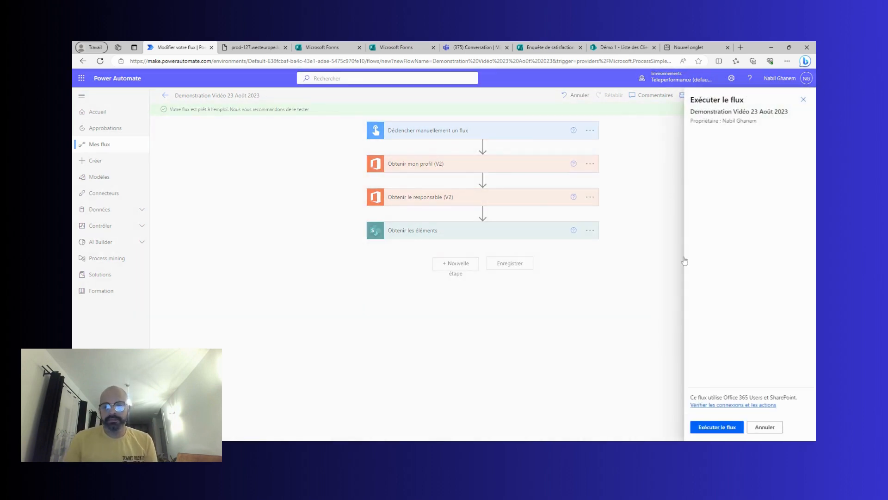
click(704, 428)
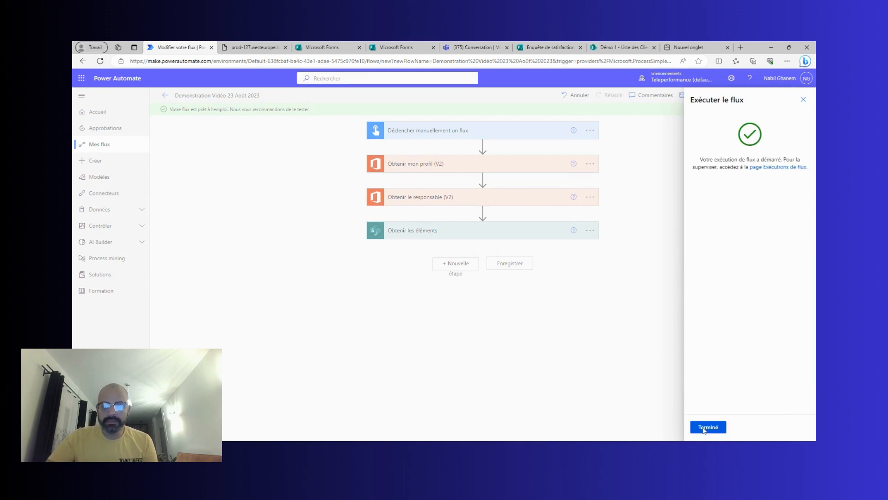
click(704, 429)
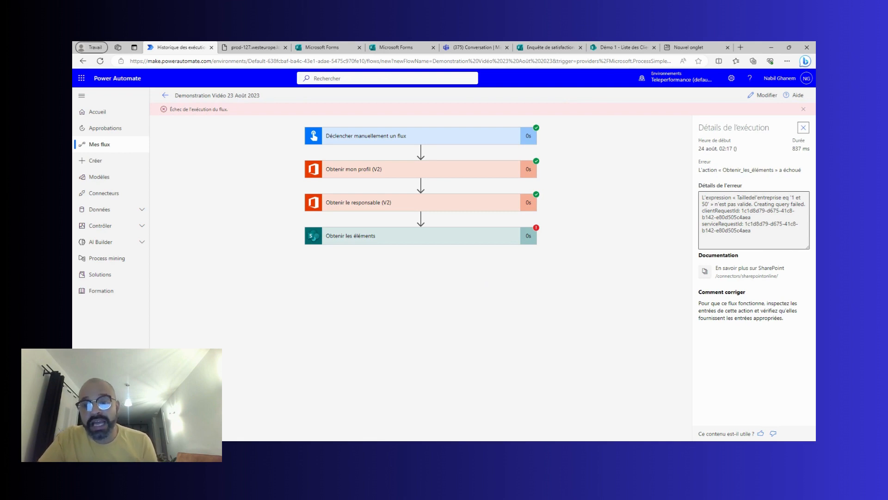
Copy the internal column name Tailledelentreprise from the JSON output, then reopen the flow for editing.
click(485, 244)
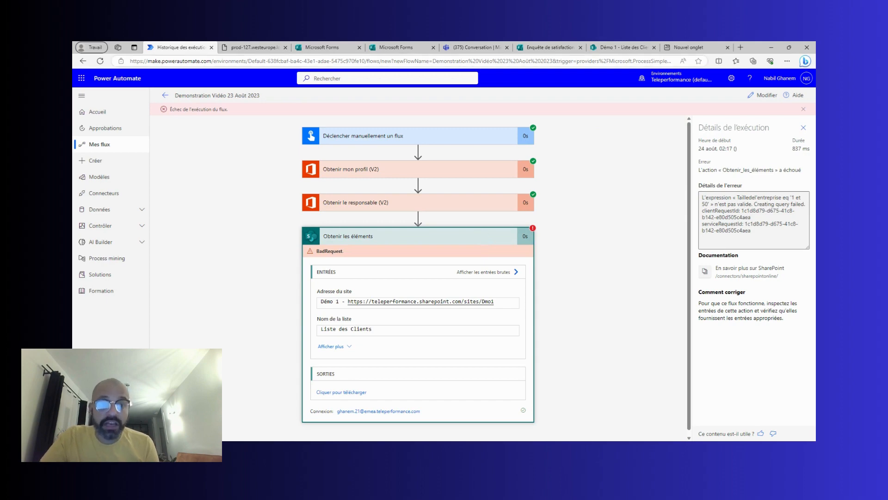
click(261, 47)
click(247, 317)
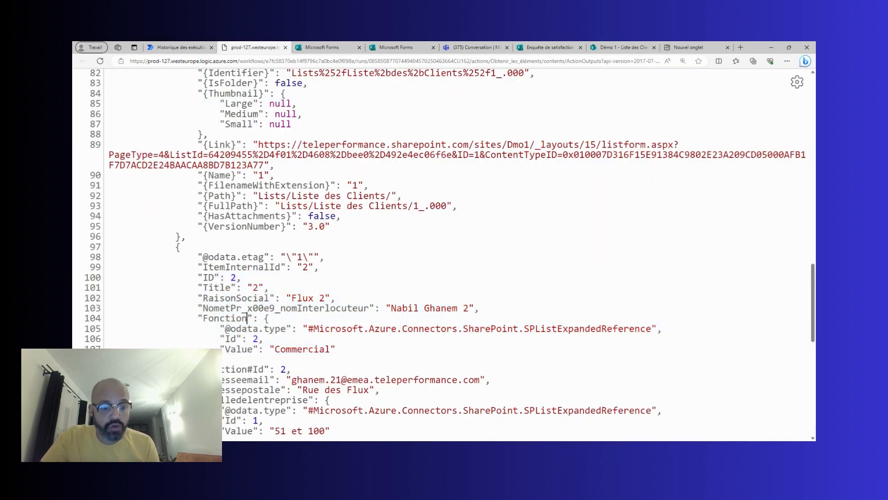
scroll(246, 317, down, 1)
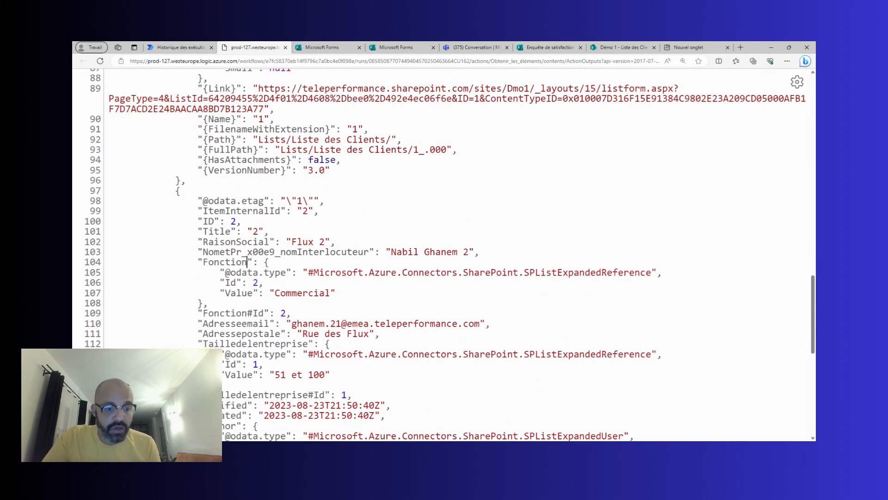
drag(202, 343, 308, 343)
key(ctrl+c)
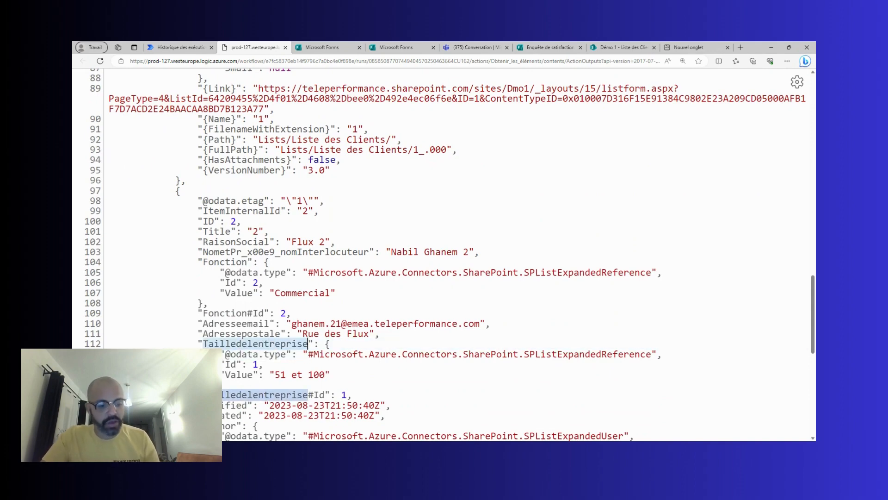
click(181, 47)
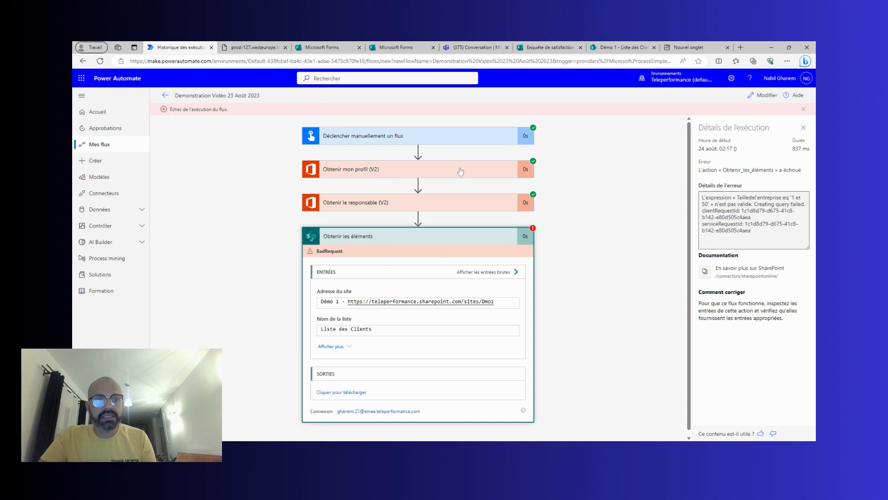
click(767, 95)
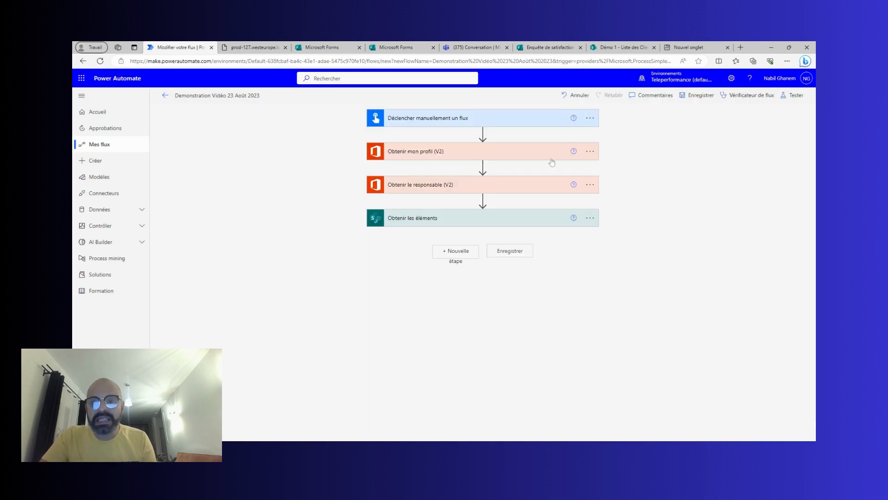
Replace Tailledel'entreprise with Tailledelentreprise in the filter, giving Tailledelentreprise eq '1 et 50'.
click(449, 221)
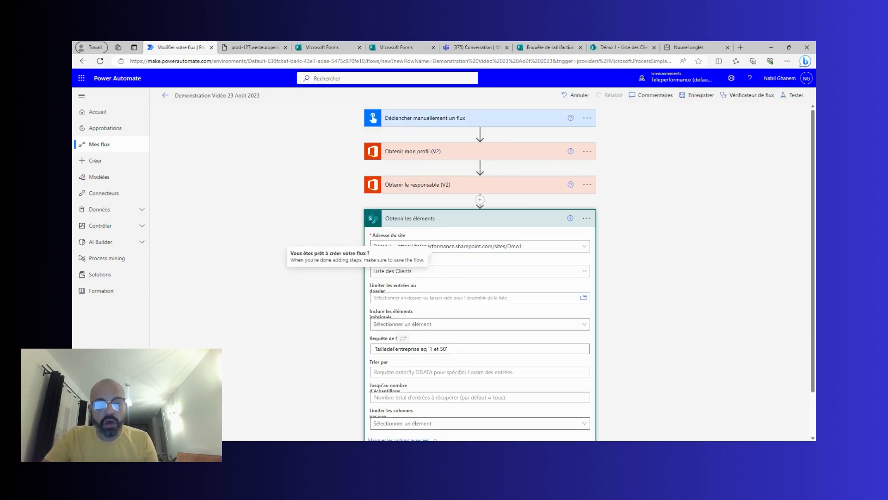
drag(420, 348, 372, 346)
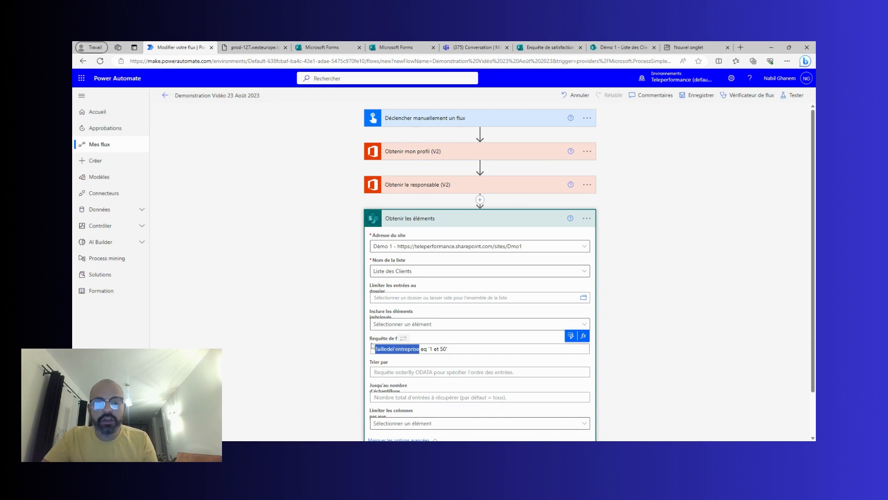
key(BackSpace)
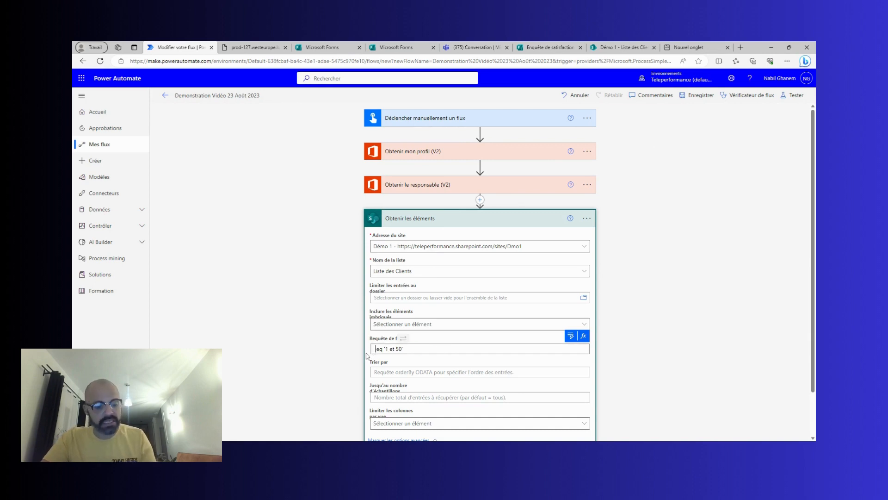
key(ctrl+v)
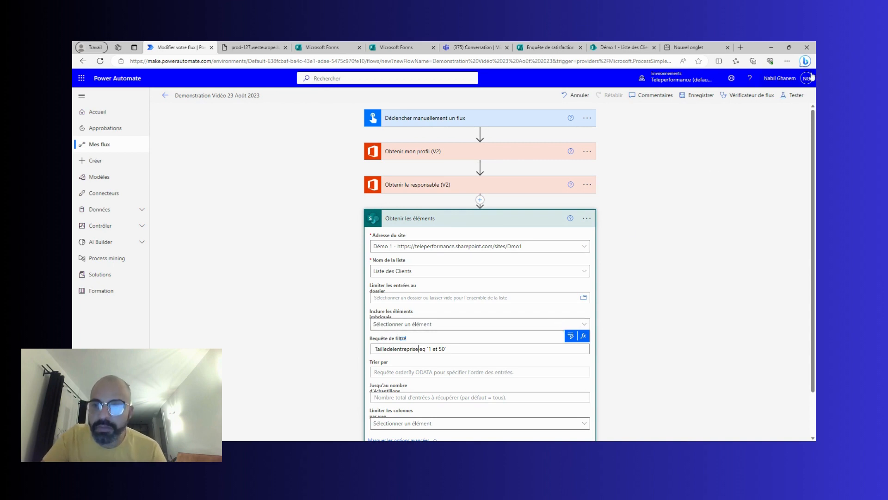
click(788, 95)
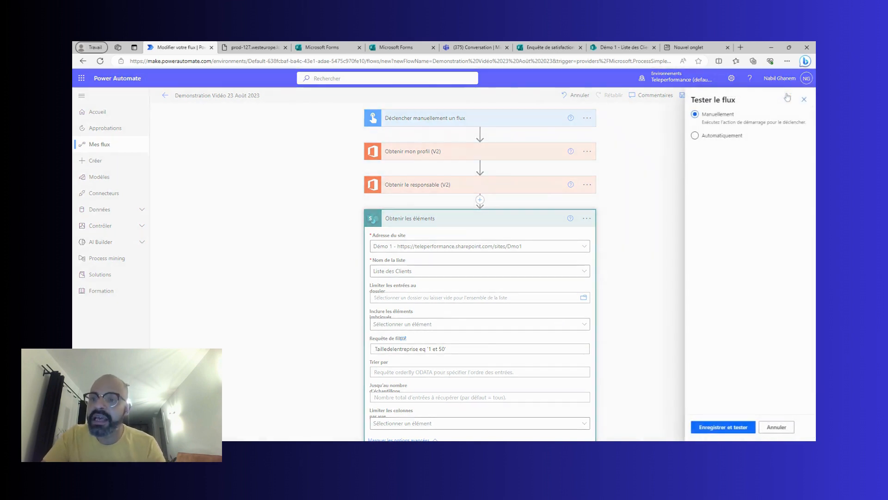
Save and run the corrected flow, see all four steps succeed, then reopen the editor.
click(706, 427)
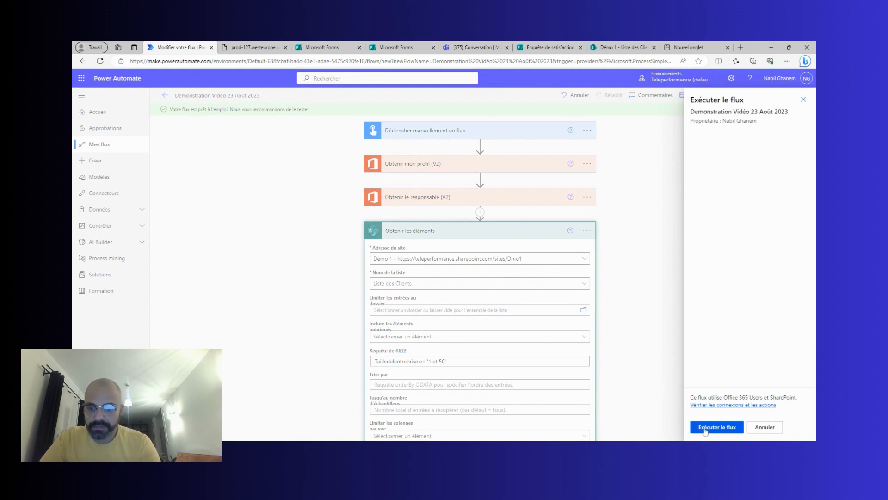
click(705, 427)
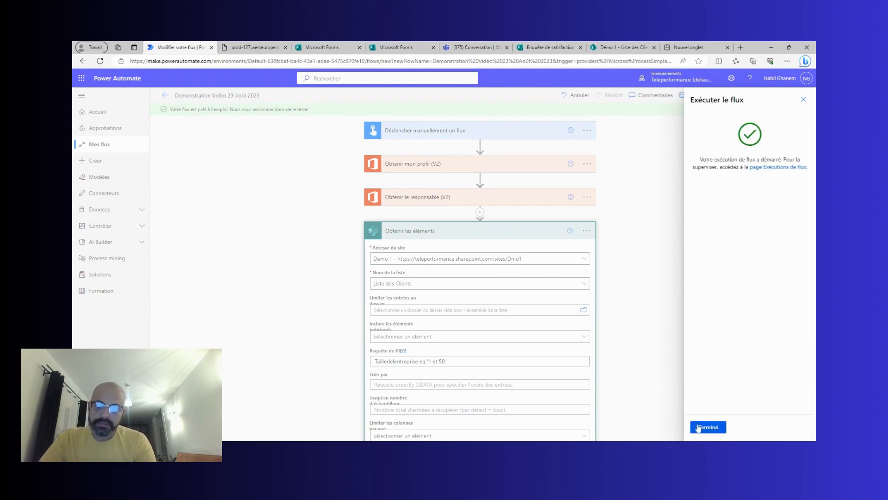
click(699, 428)
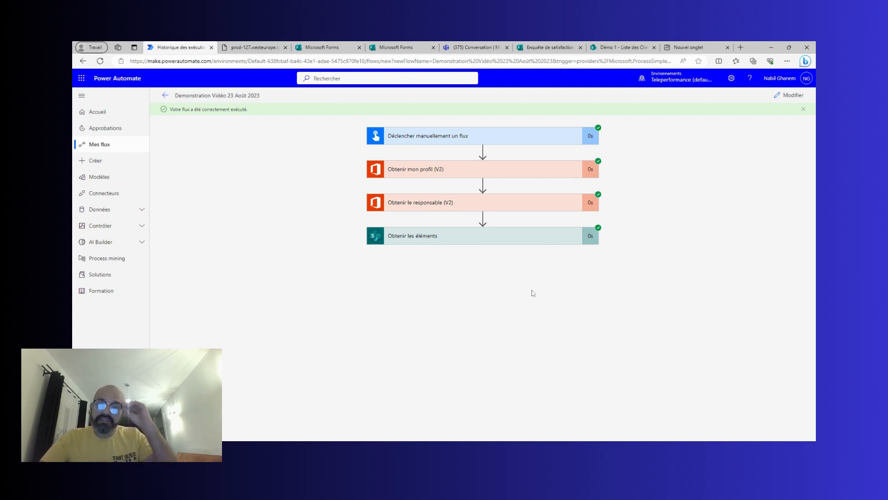
click(789, 95)
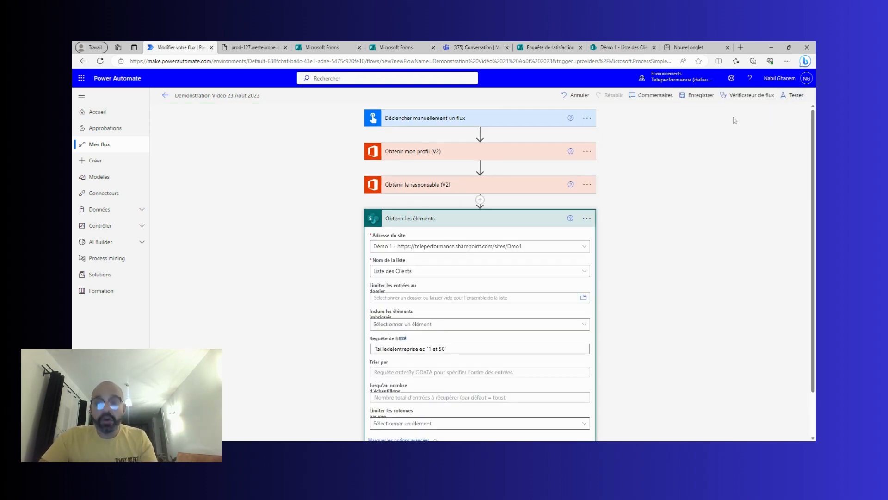
Collapse Obtenir les éléments and add the Teams action 'Publier le message dans une conversation instantanée ou un canal'.
click(444, 218)
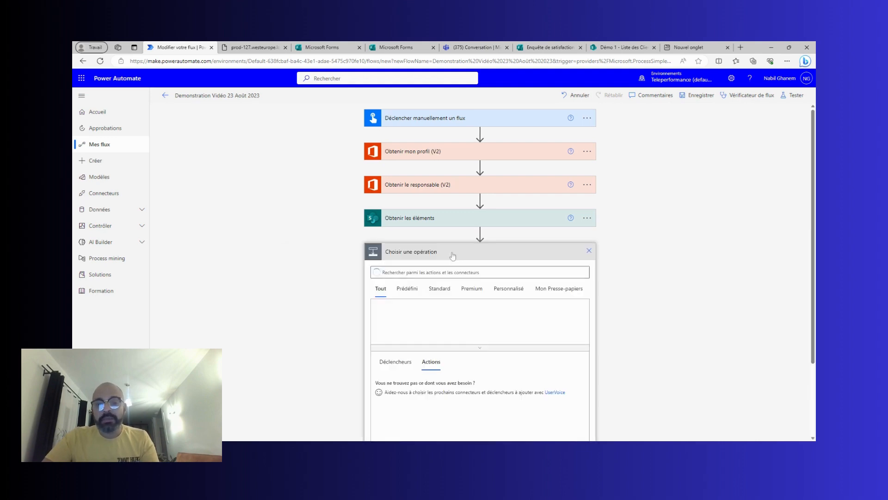
click(453, 253)
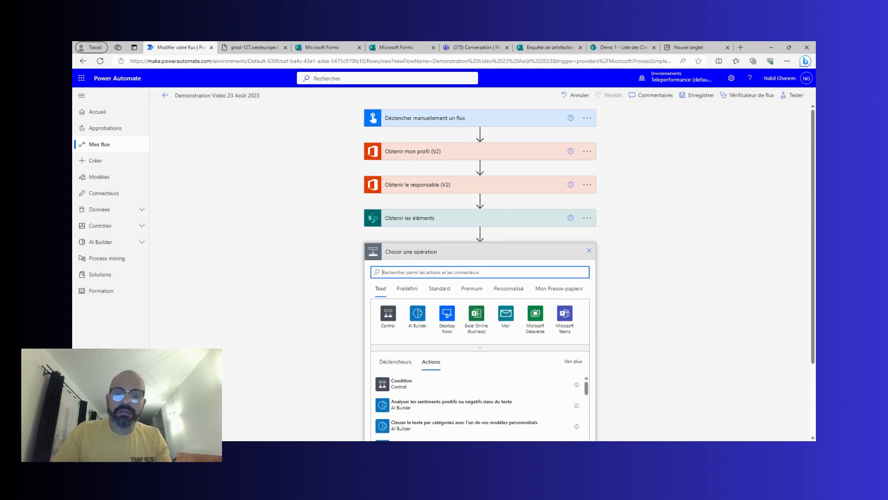
click(566, 321)
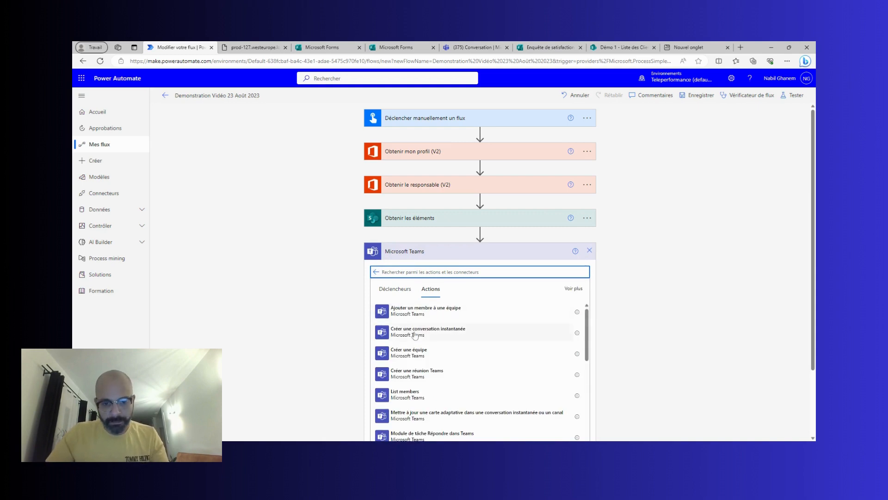
text(pub)
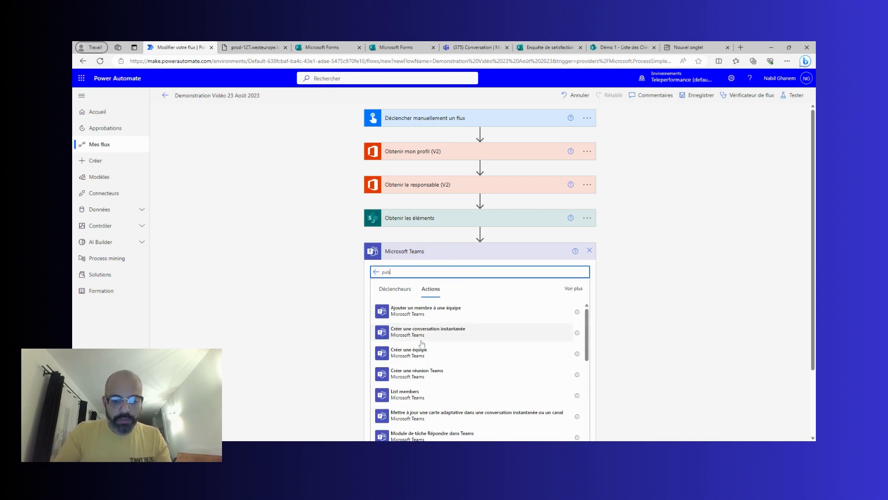
text(lier)
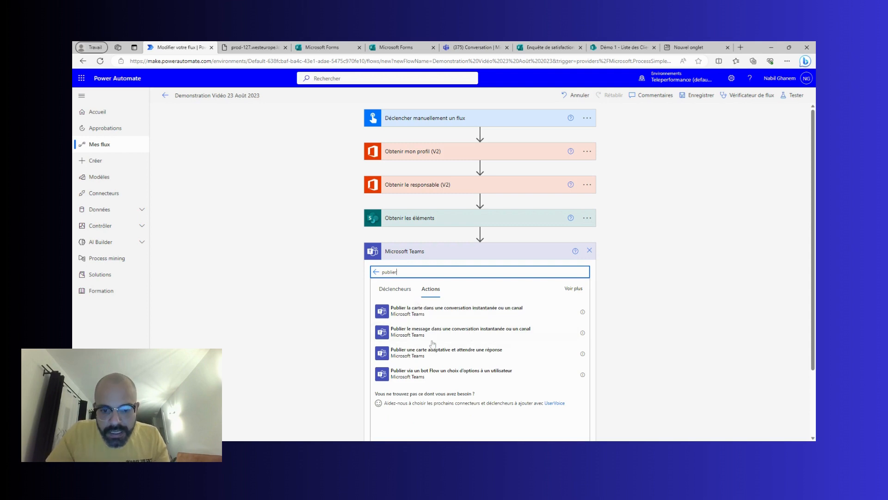
click(432, 338)
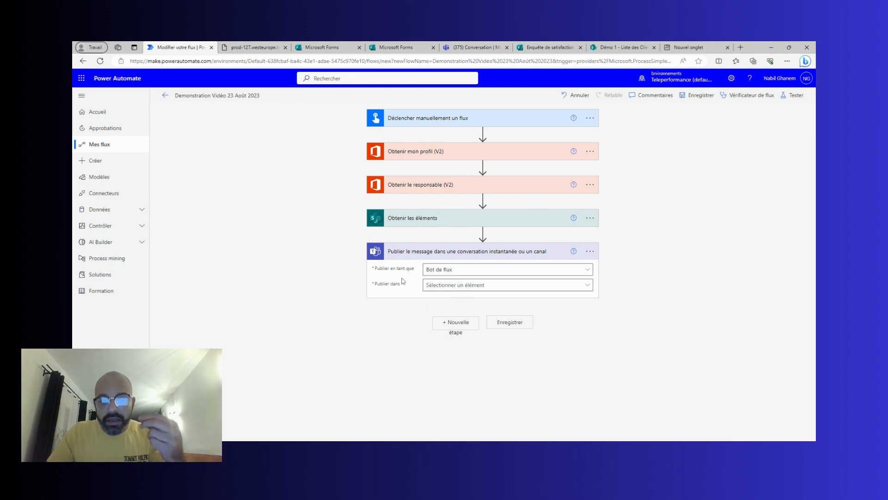
Post the Teams message as Chat with Flow bot to the profile's Nom d'utilisateur principal.
click(447, 290)
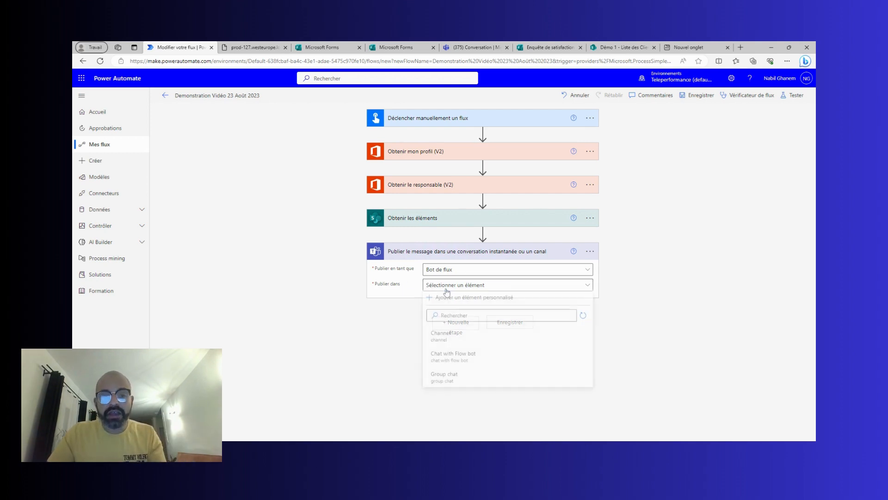
click(454, 355)
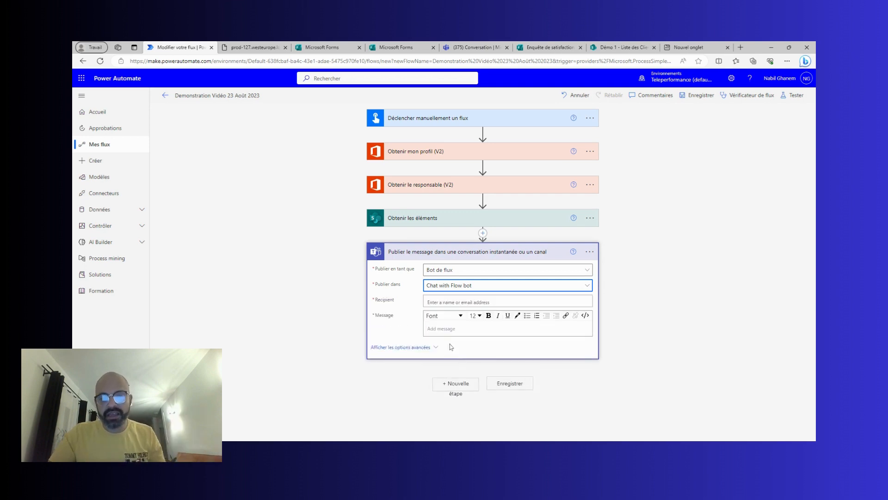
click(452, 301)
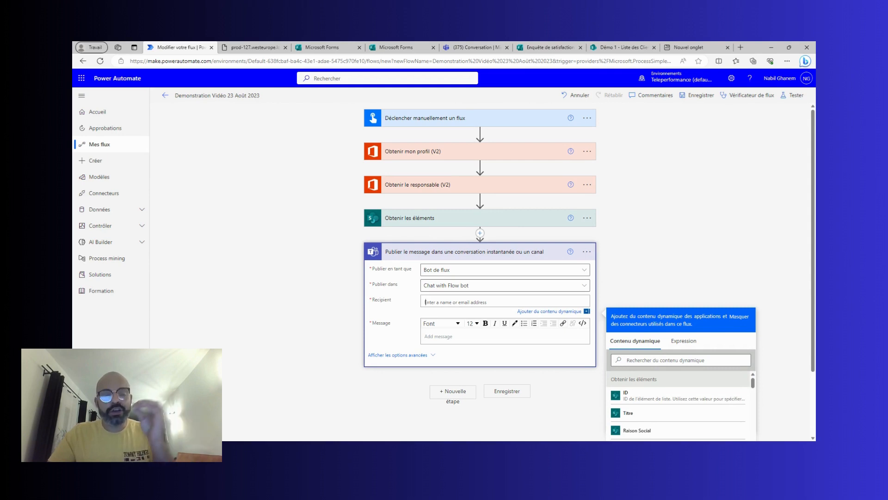
click(627, 361)
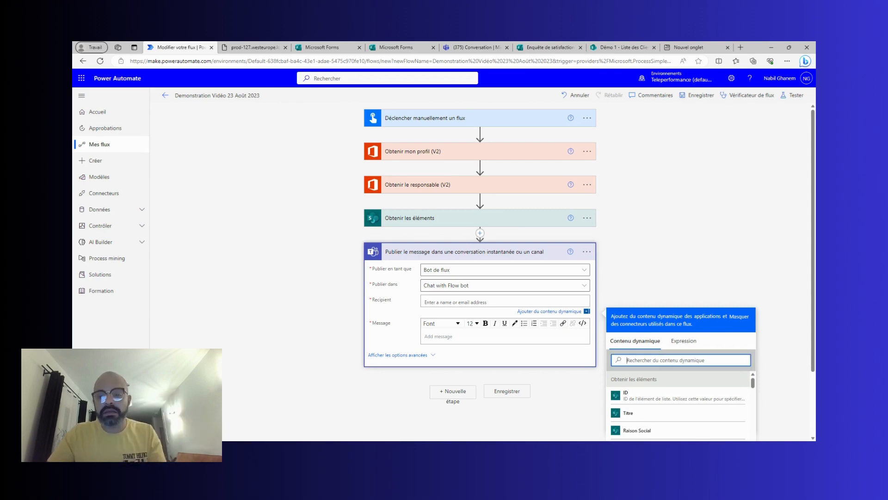
text(nom)
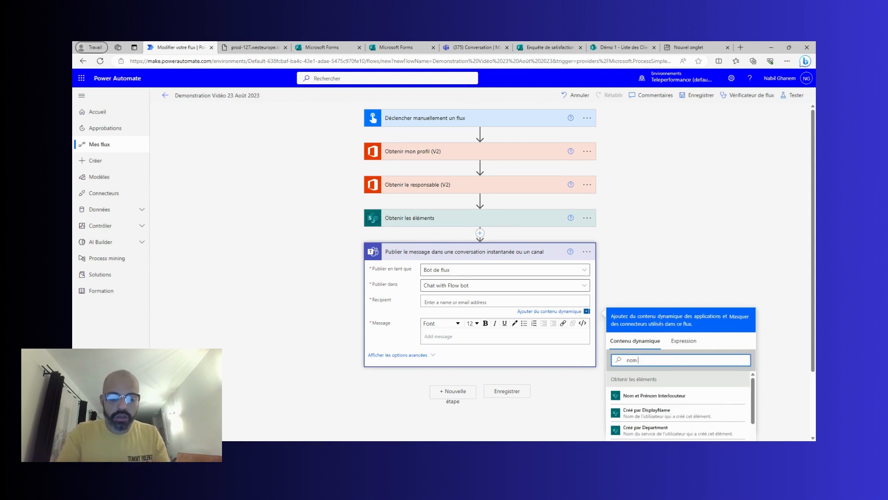
text( utilis)
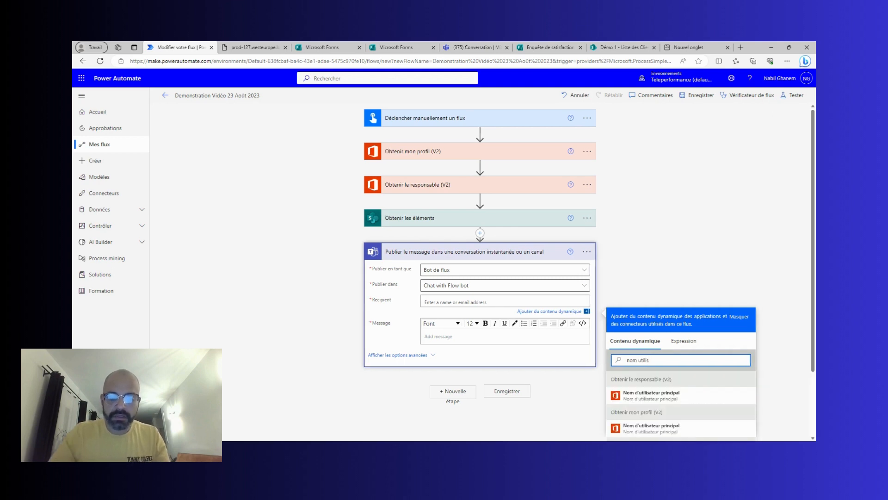
scroll(676, 361, down, 2)
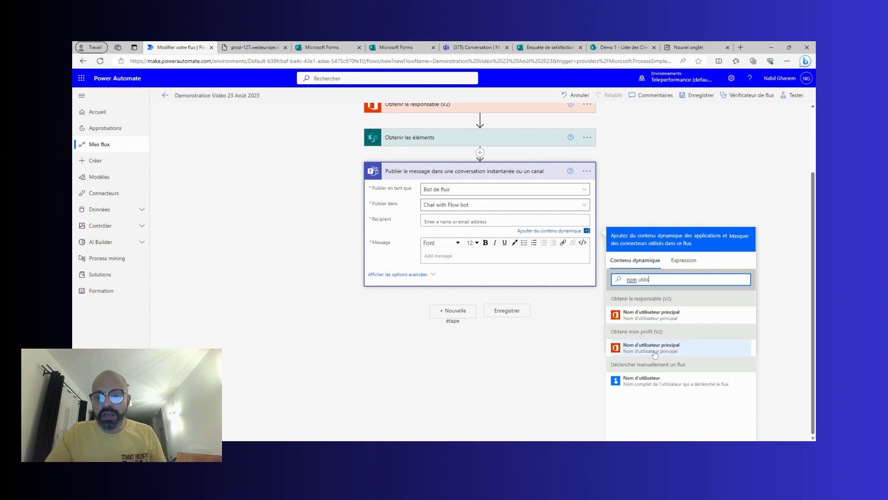
click(654, 351)
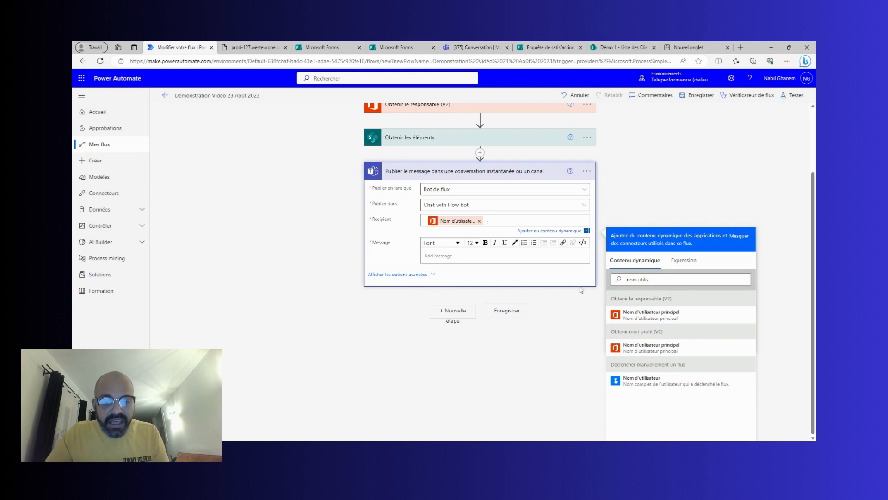
click(428, 255)
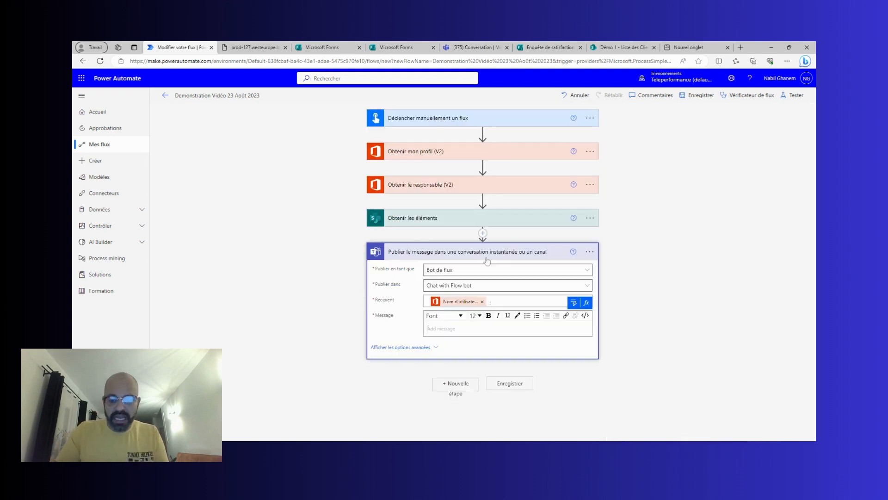
Begin the Teams message with 'L'enquête de satisfaction du' followed by the utcNow() expression.
text(L'enquête de satisfaction du)
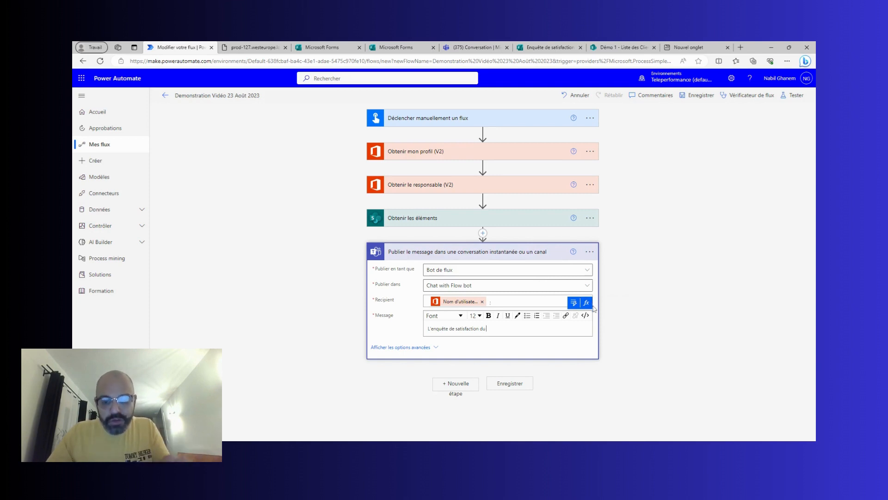
click(587, 303)
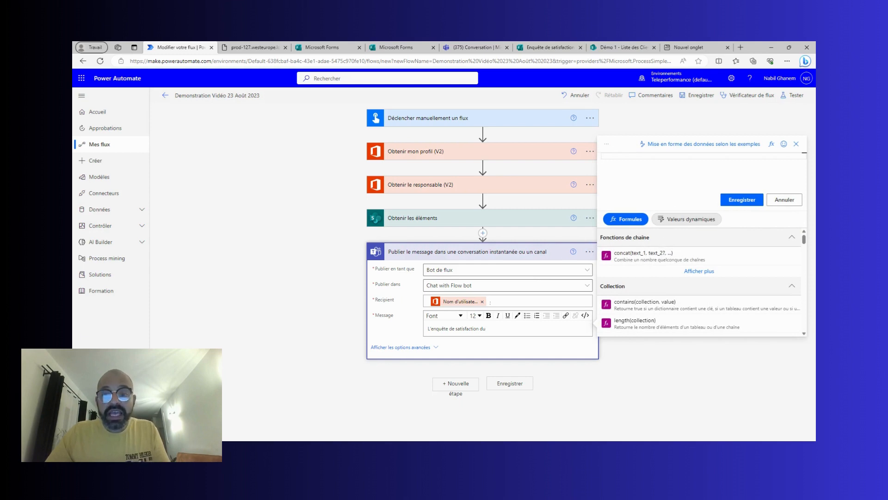
text(utcn)
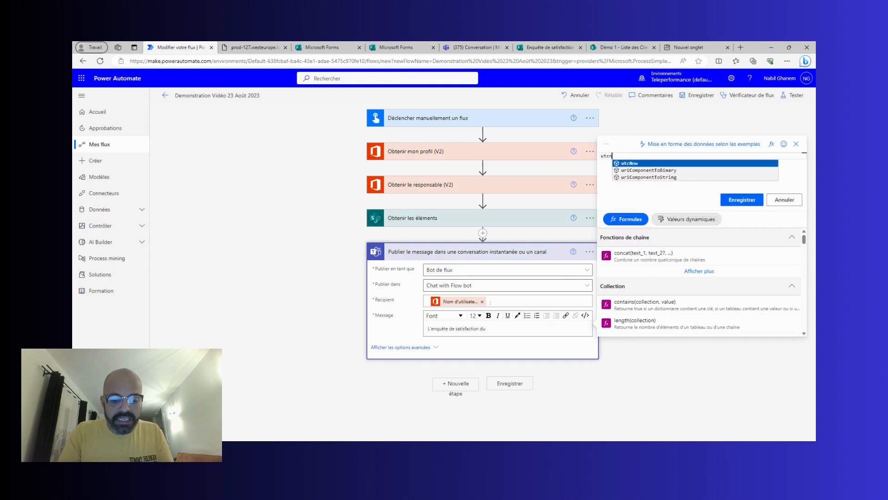
key(Return)
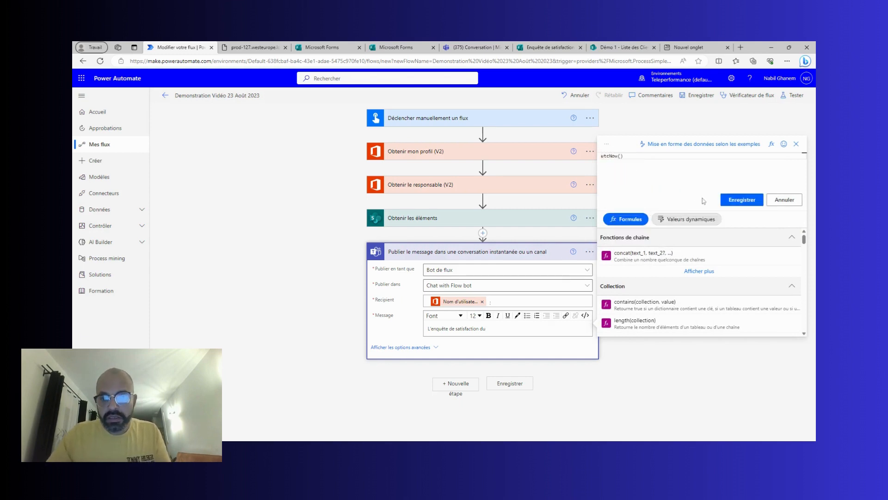
click(742, 201)
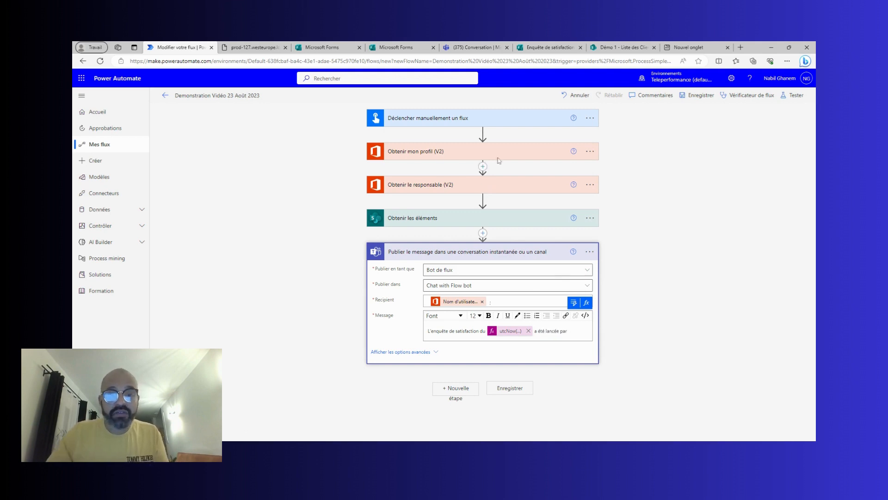
Append 'a été lancée par' and the profile's Nom d'affichage to the message.
click(586, 302)
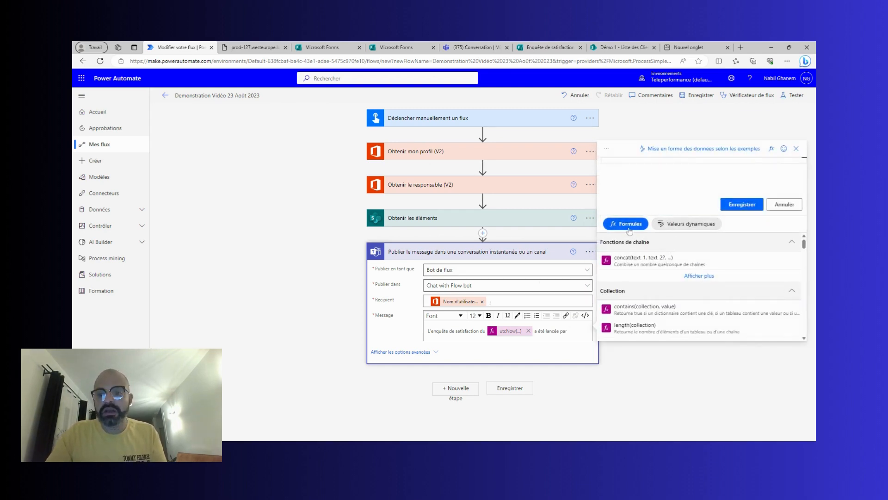
click(667, 227)
click(666, 245)
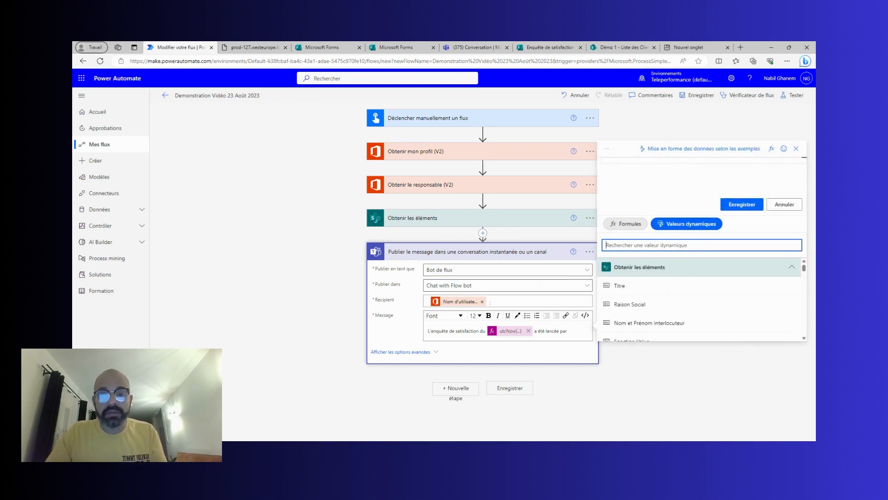
text(nom et p)
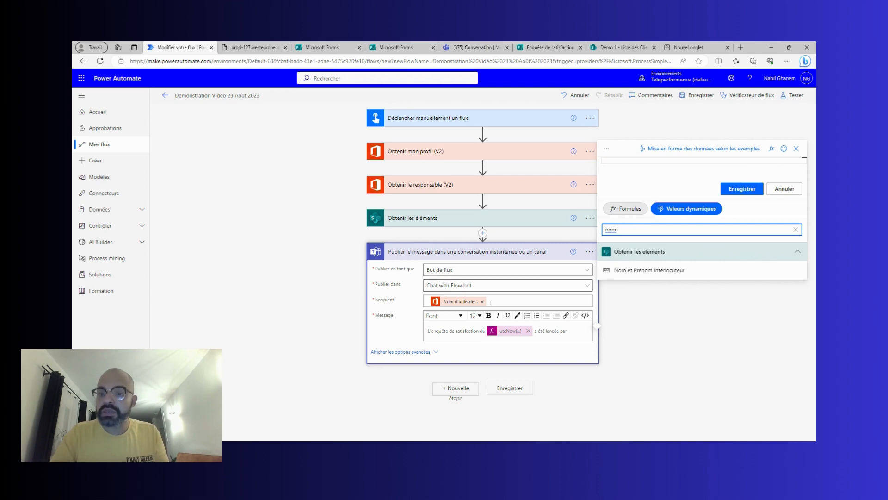
scroll(641, 291, down, 5)
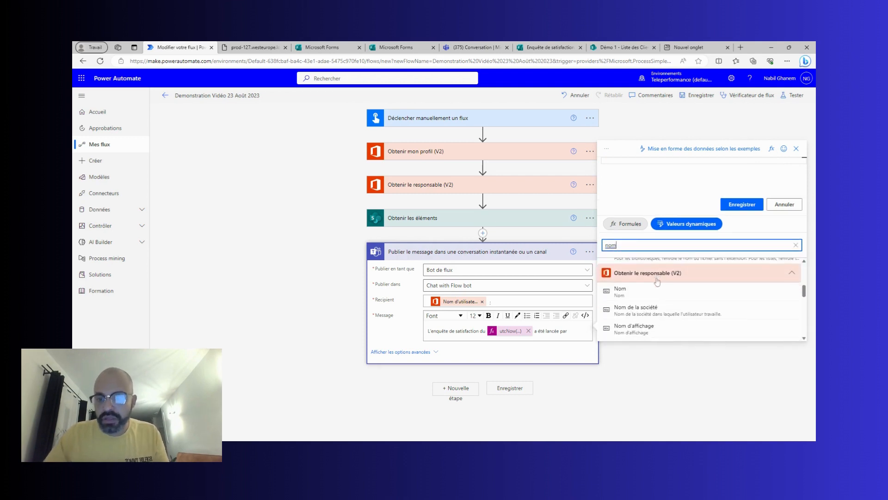
scroll(640, 291, down, 5)
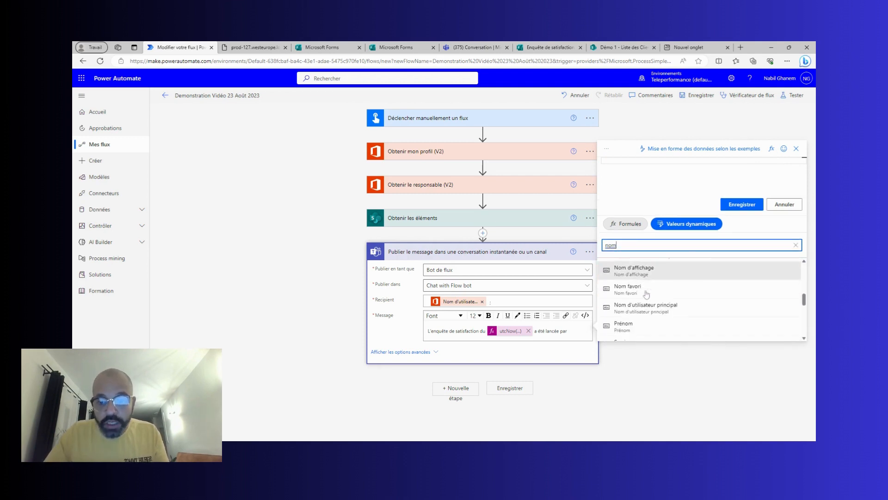
scroll(648, 321, down, 3)
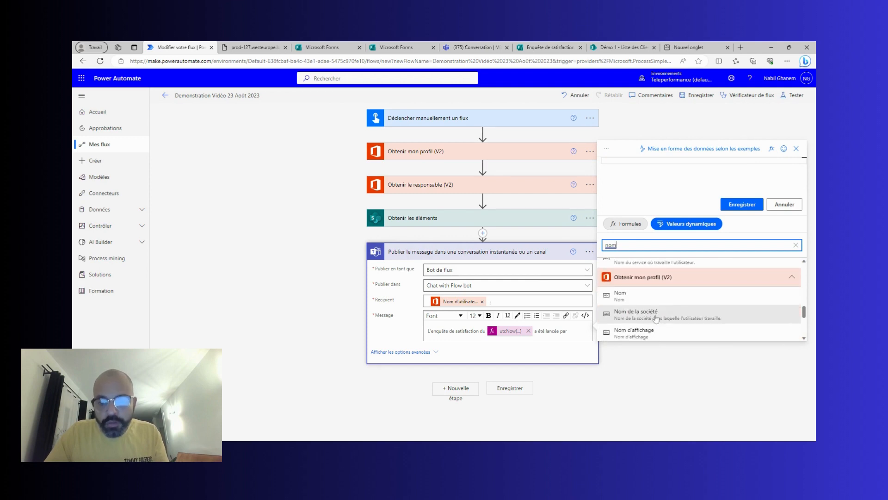
click(634, 293)
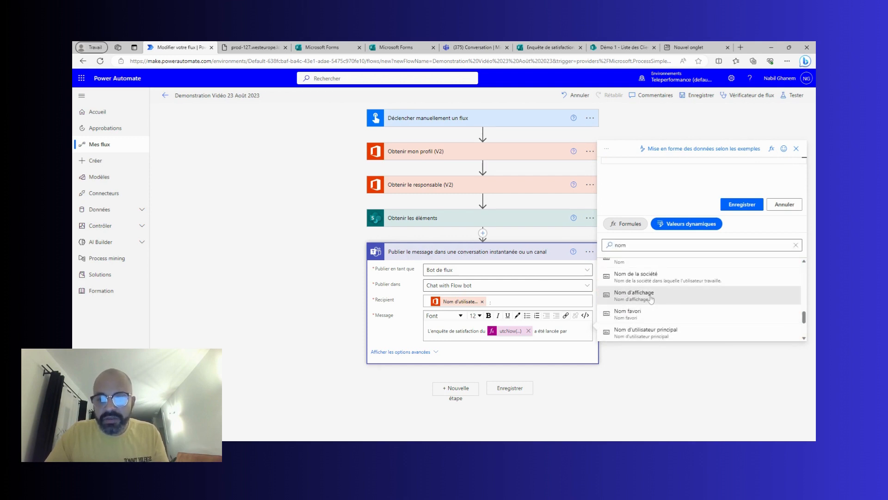
click(741, 205)
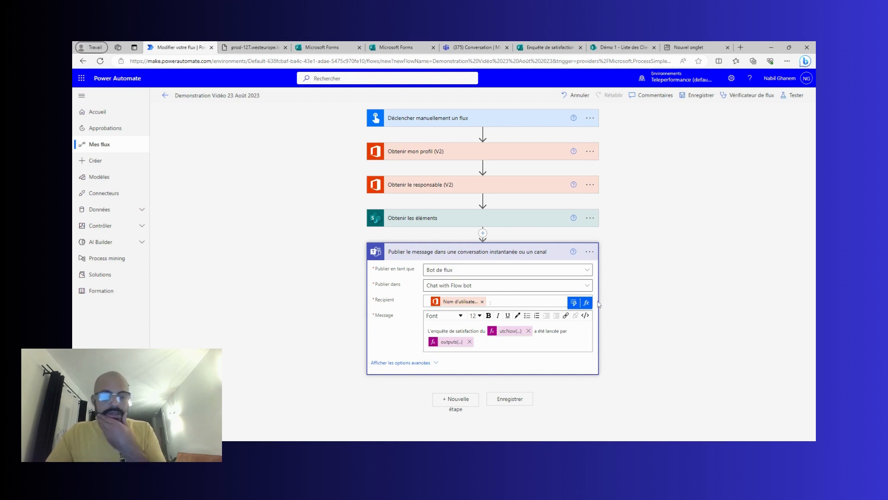
Save the flow and run a manual test, confirming the connections and running it through.
click(496, 253)
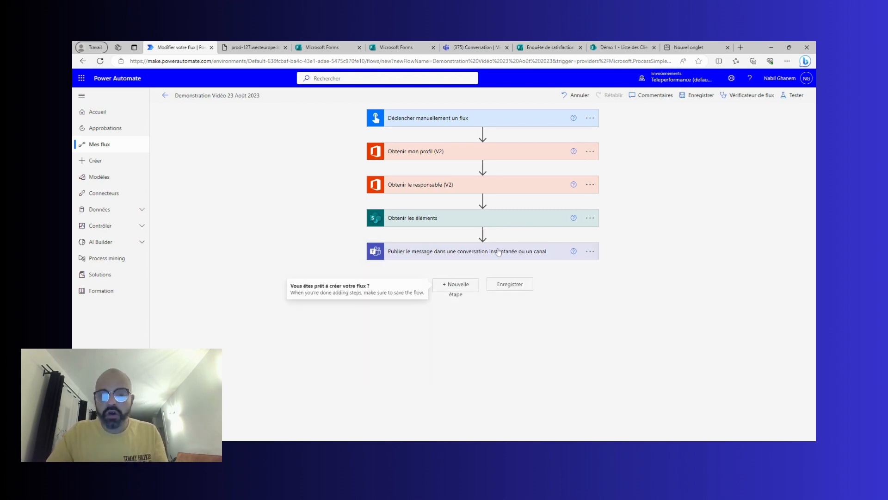
click(792, 95)
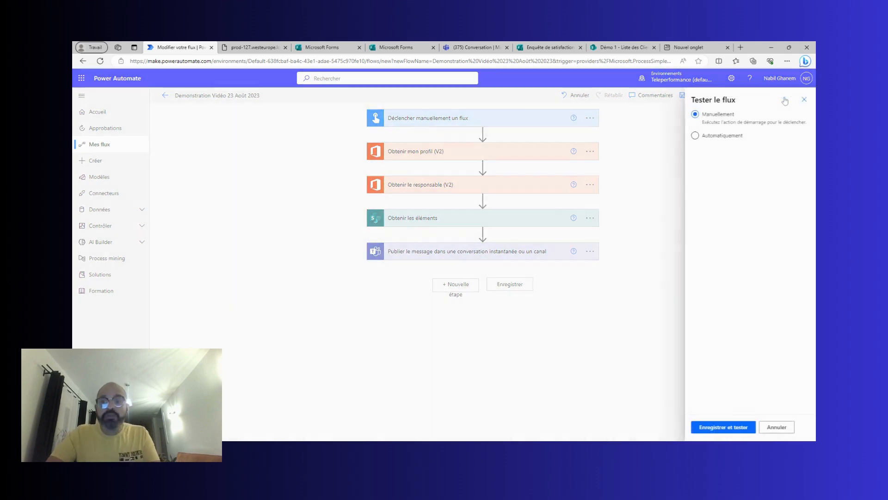
click(723, 427)
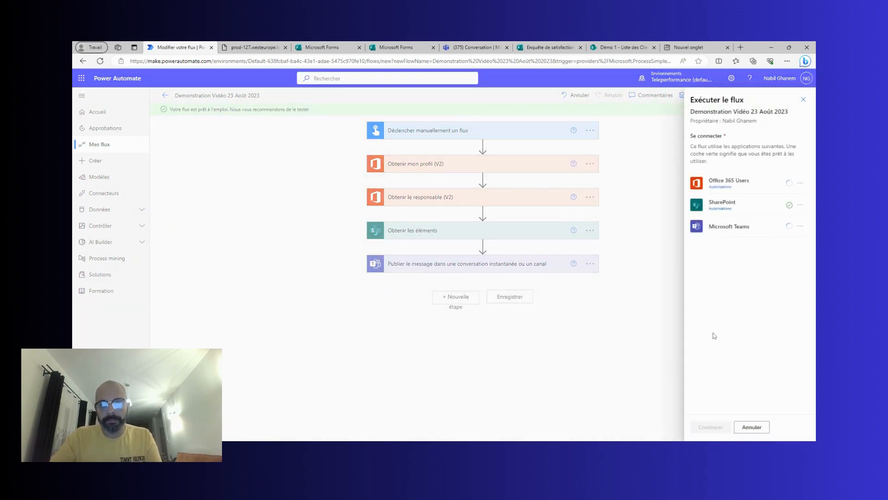
click(715, 426)
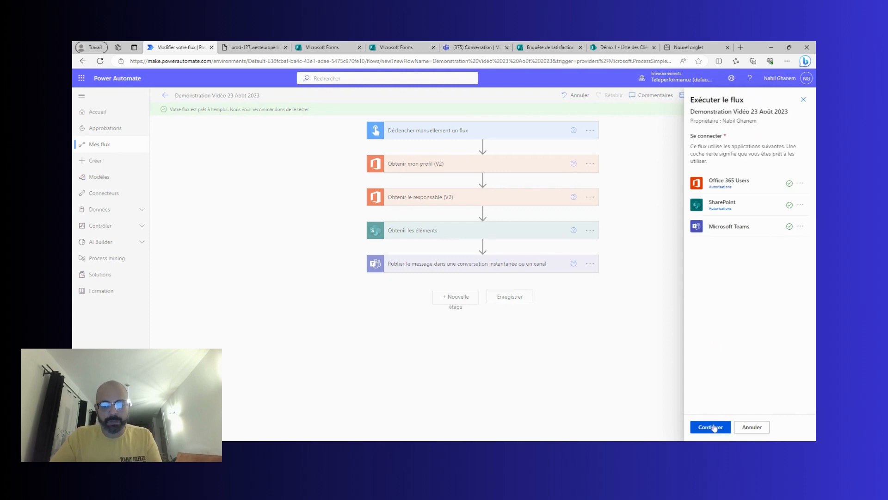
click(715, 427)
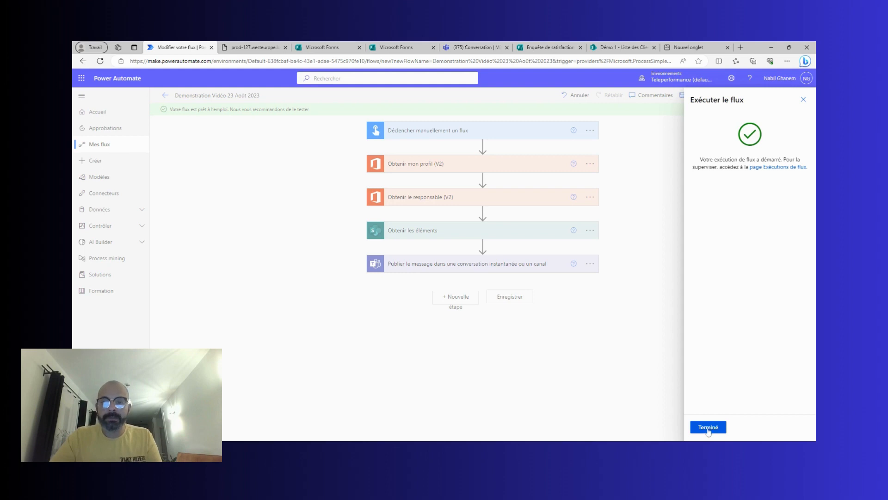
click(709, 426)
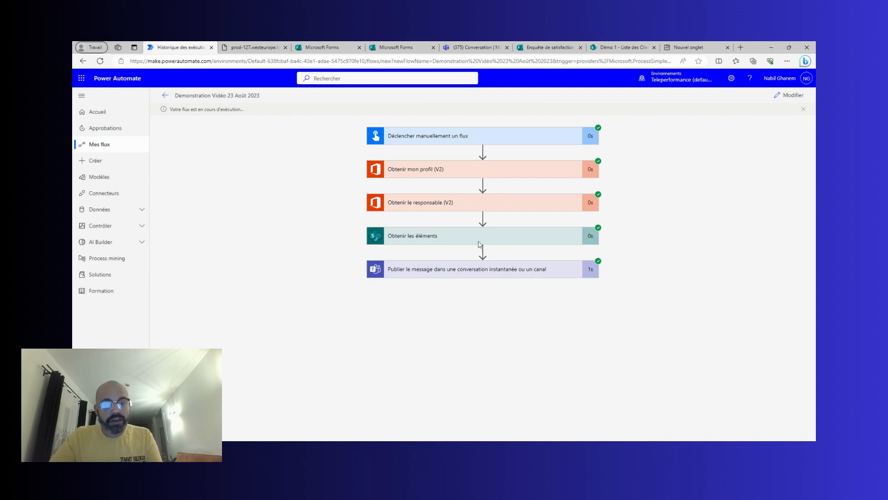
click(467, 48)
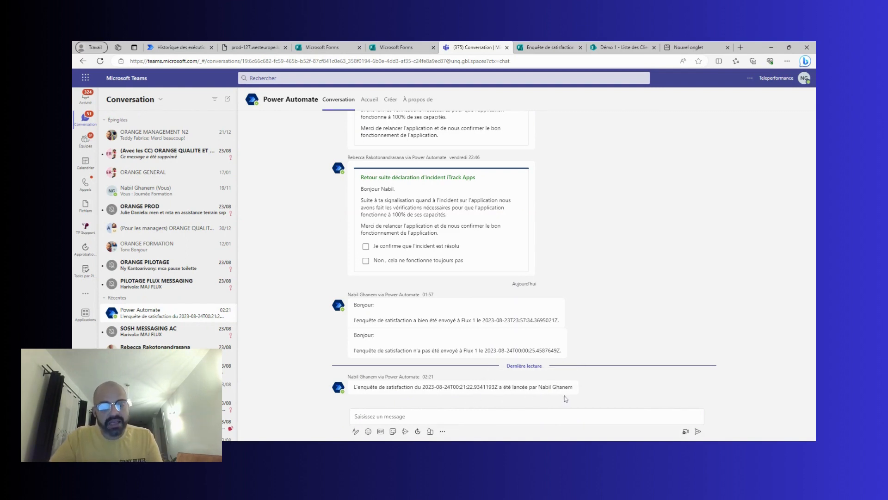
key(alt+Tab)
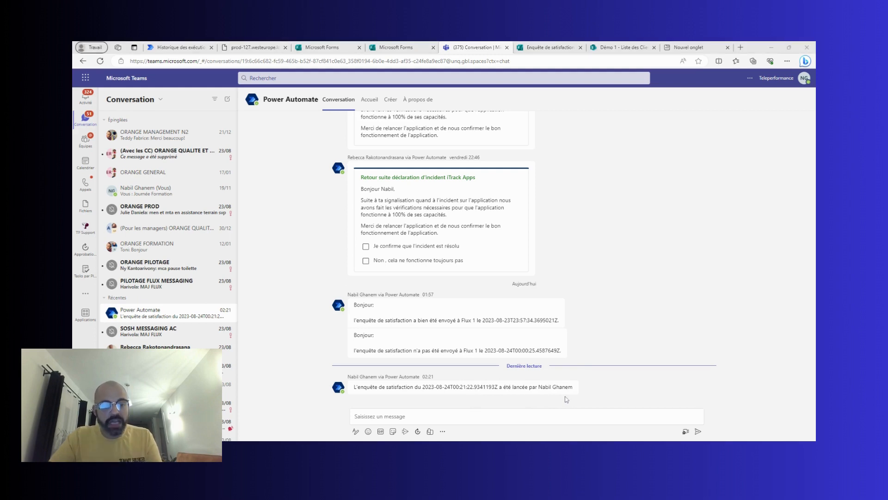
click(566, 398)
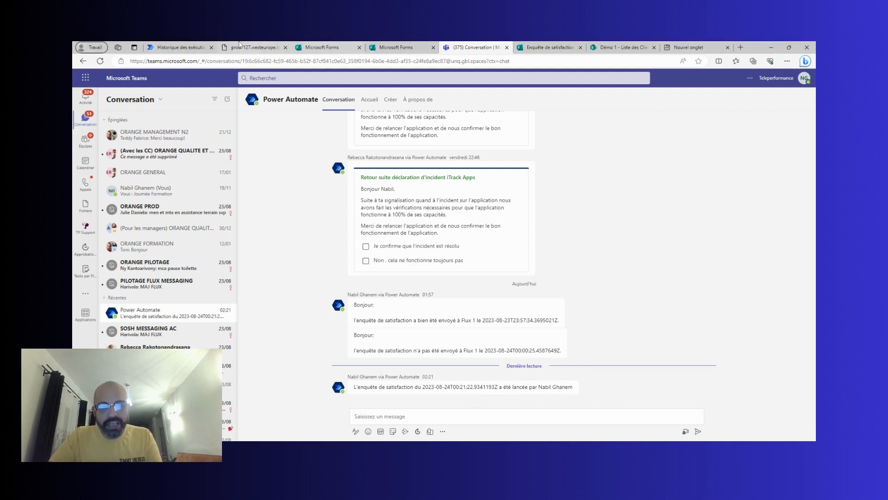
click(190, 47)
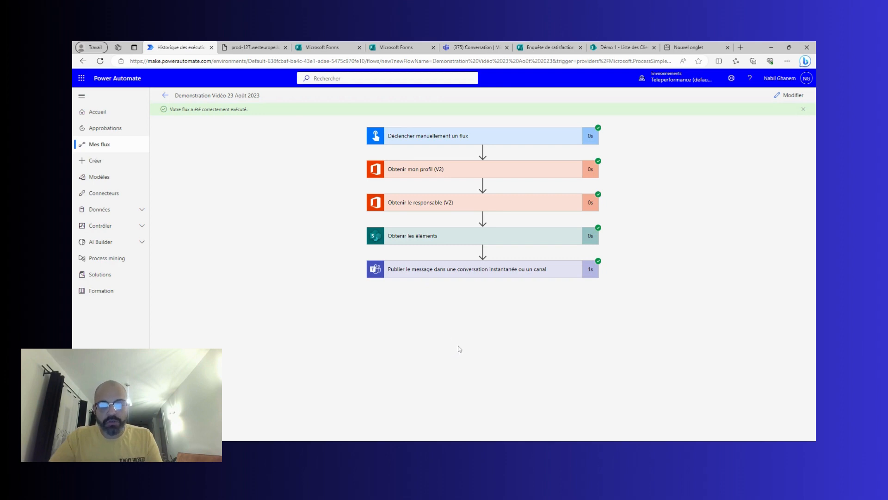
Return to edit mode and add an Appliquer à chacun control step after the Teams message.
click(792, 95)
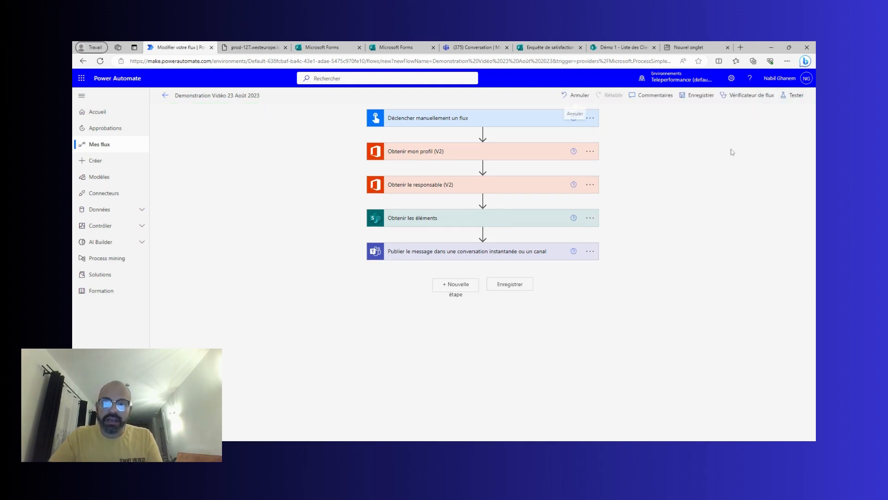
click(449, 285)
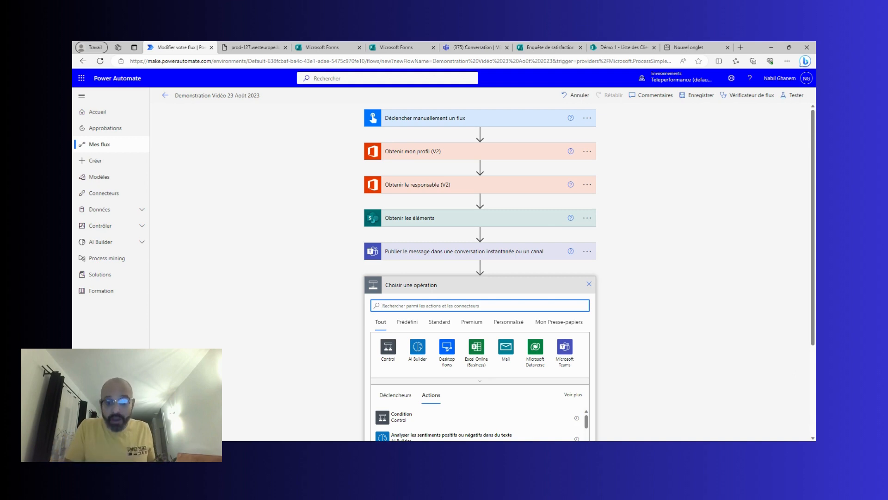
click(389, 347)
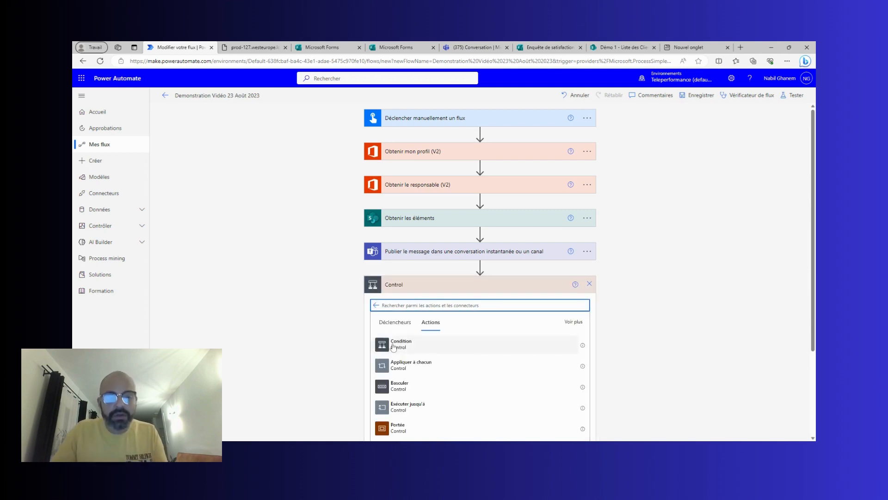
click(407, 365)
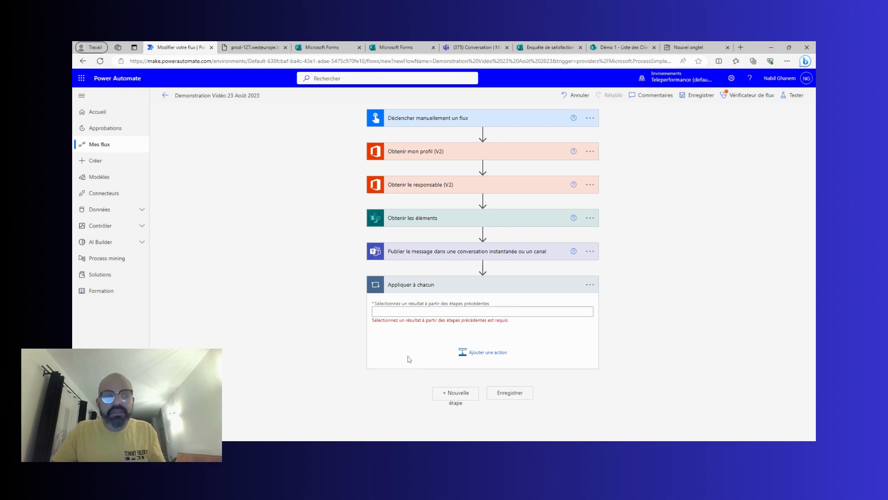
Set the loop input to the value output of Obtenir les éléments.
click(430, 306)
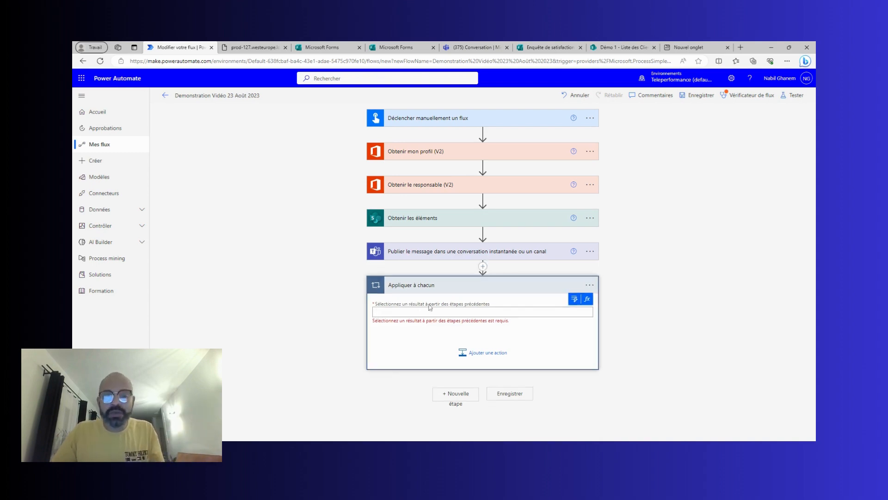
click(587, 298)
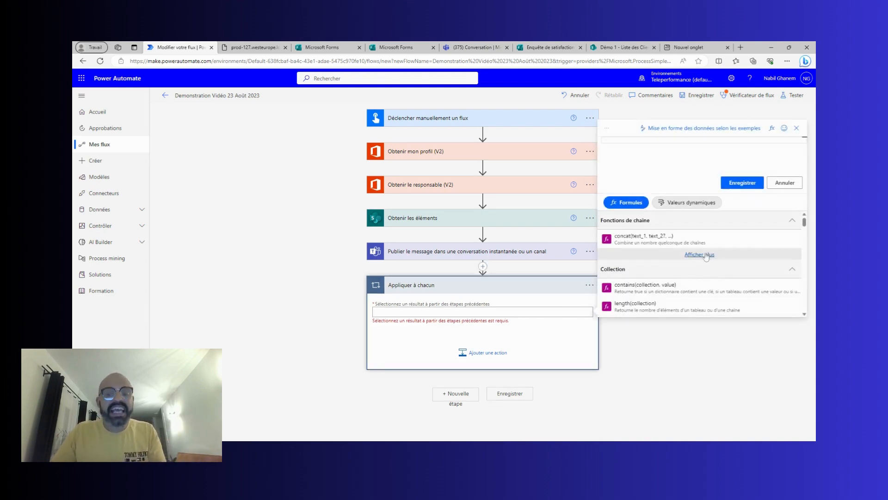
click(691, 203)
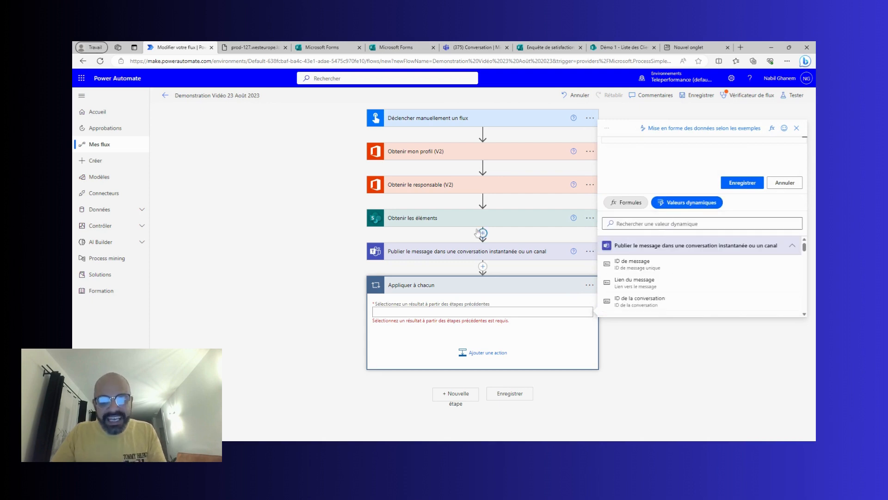
click(702, 224)
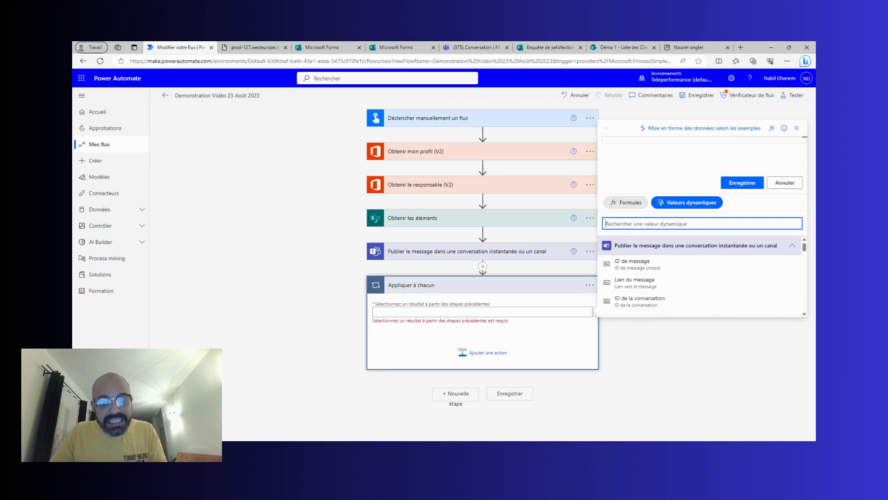
text(value)
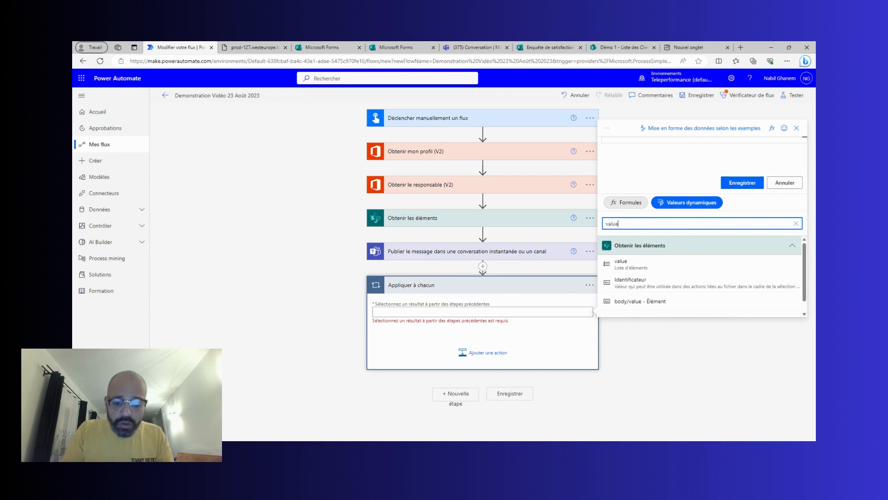
click(652, 267)
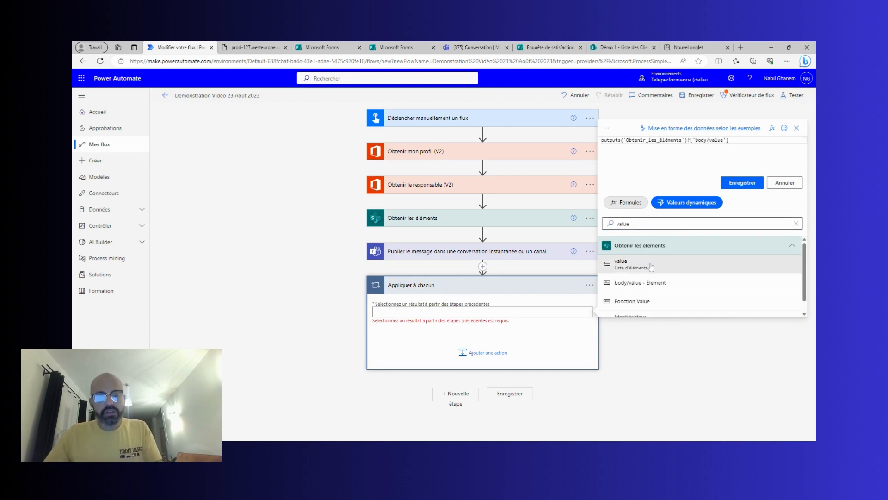
click(742, 183)
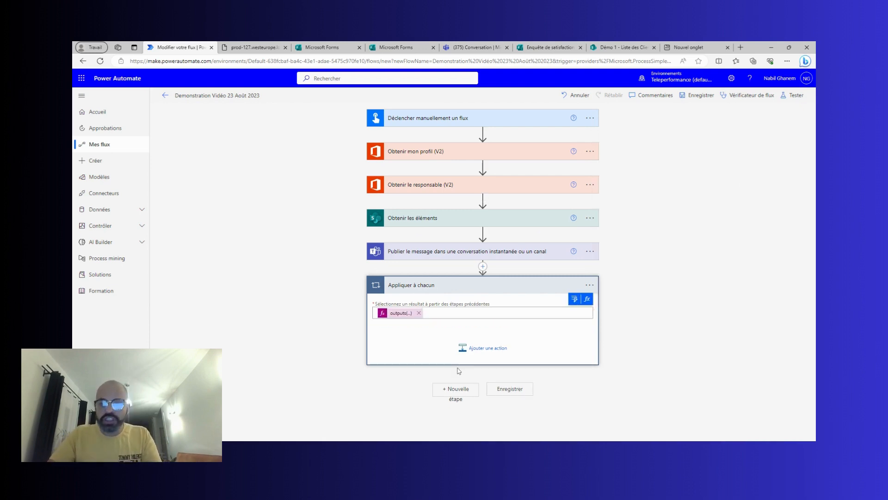
click(483, 353)
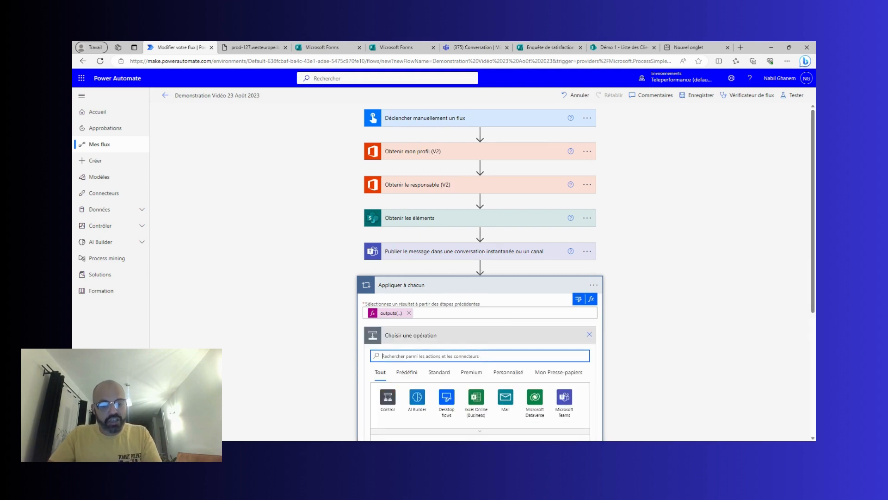
Add the Office 365 Outlook 'Envoyer un e-mail (V2)' action inside the loop.
text(outi)
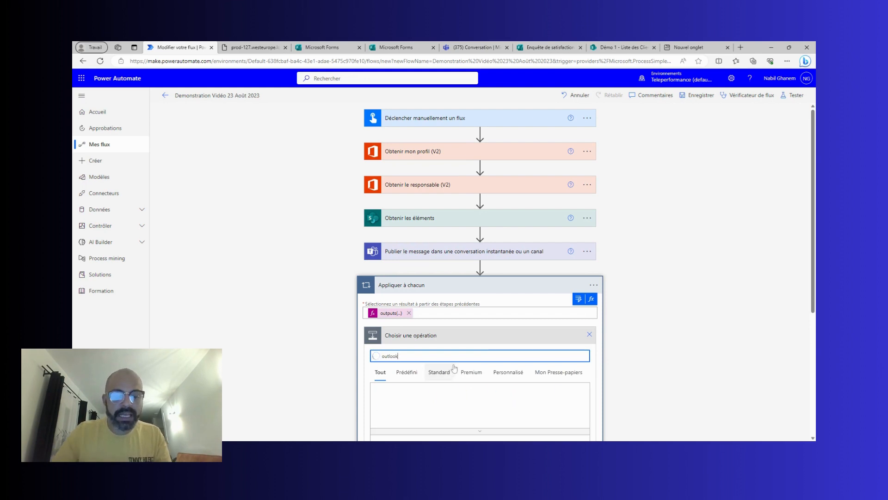
click(389, 400)
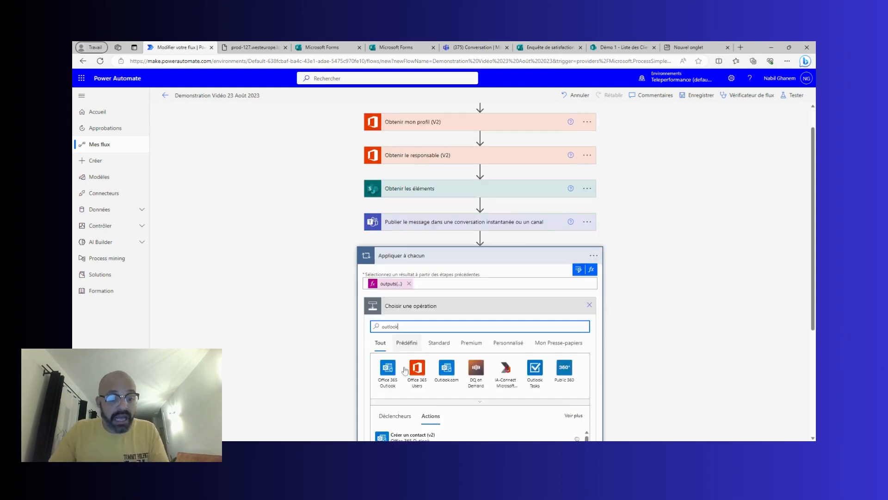
click(388, 298)
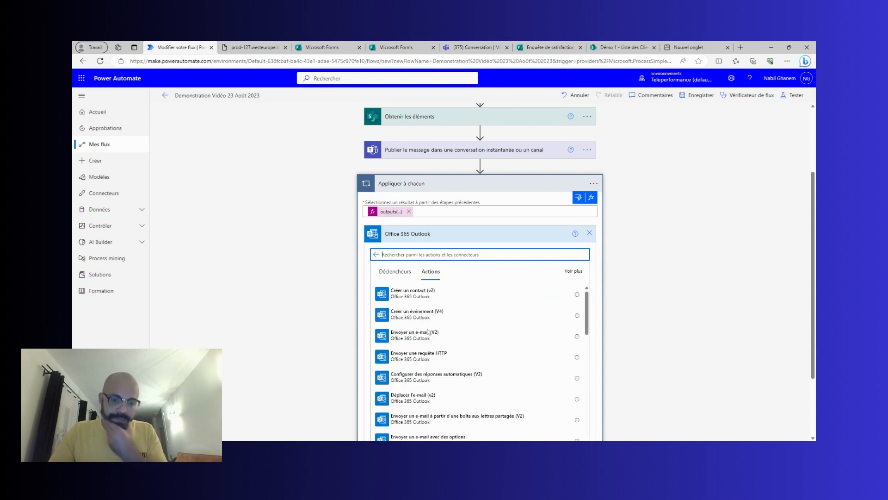
click(432, 339)
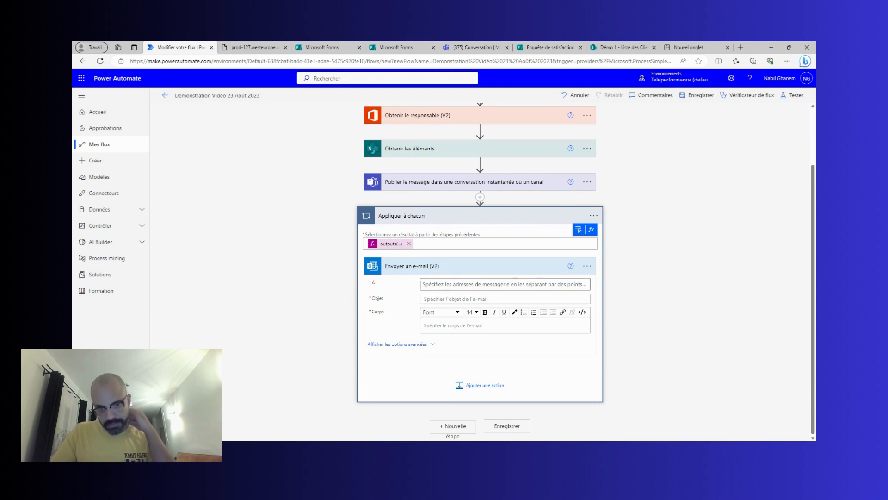
Address the email to the Adresse email dynamic value with subject 'Enquête de satisfaction'.
click(442, 284)
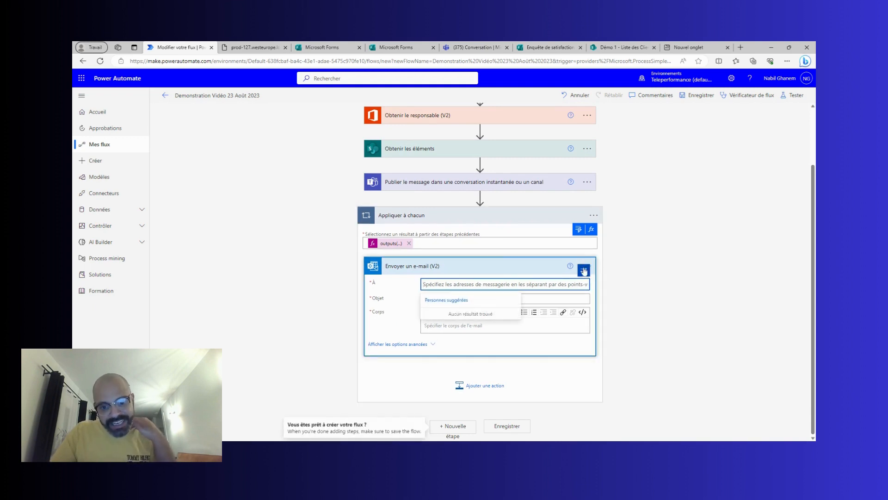
click(559, 272)
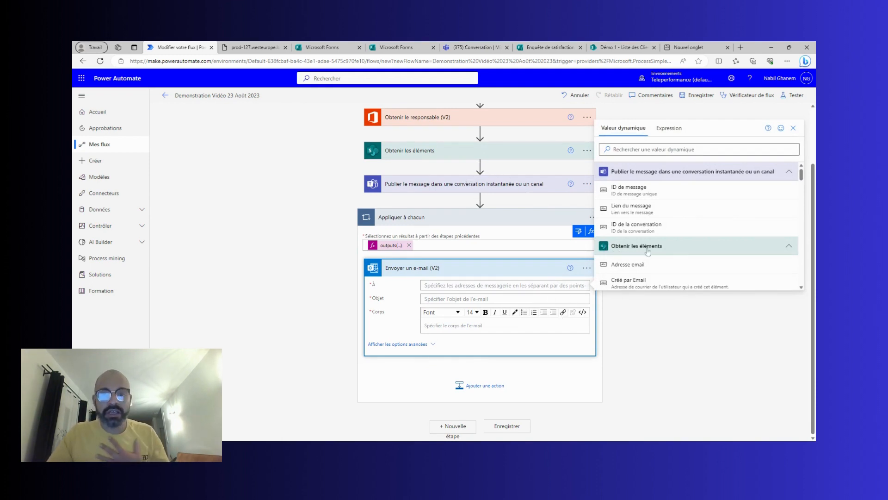
click(649, 268)
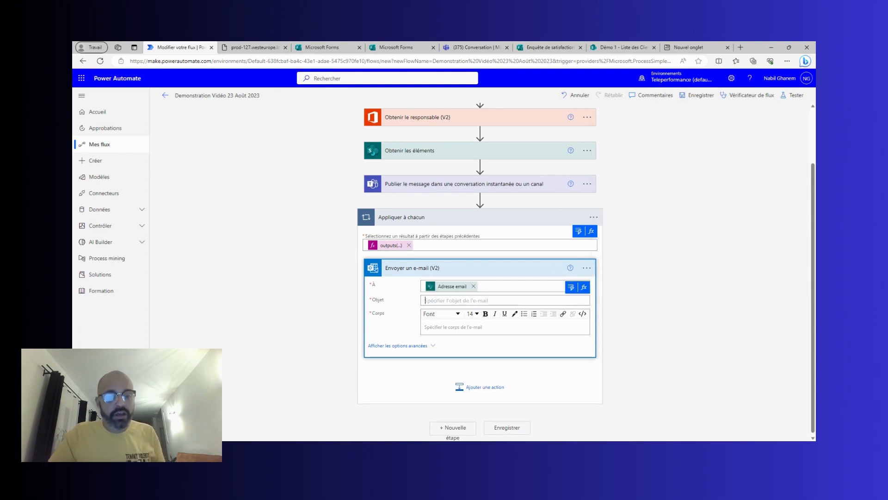
text(Enquête de satisfaction)
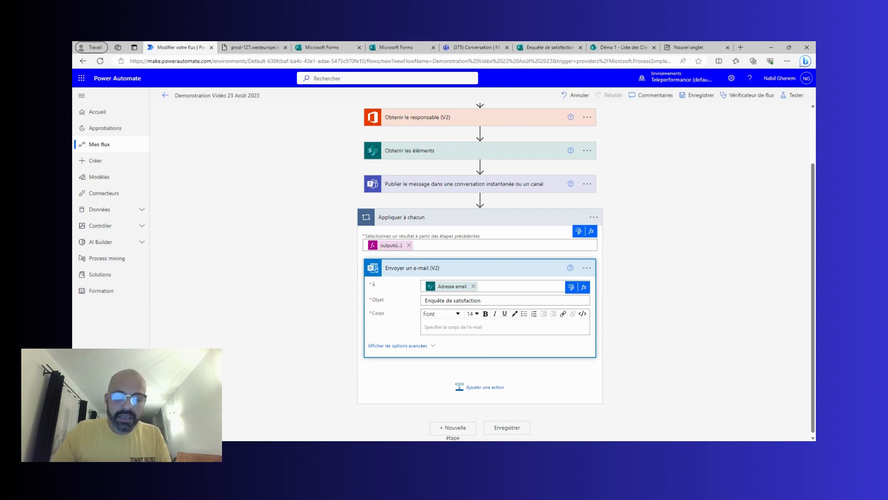
Start the email body with 'Bonjour' plus Nom et Prénom Interlocuteur, a comma and a new line.
click(469, 328)
text(Bonjour)
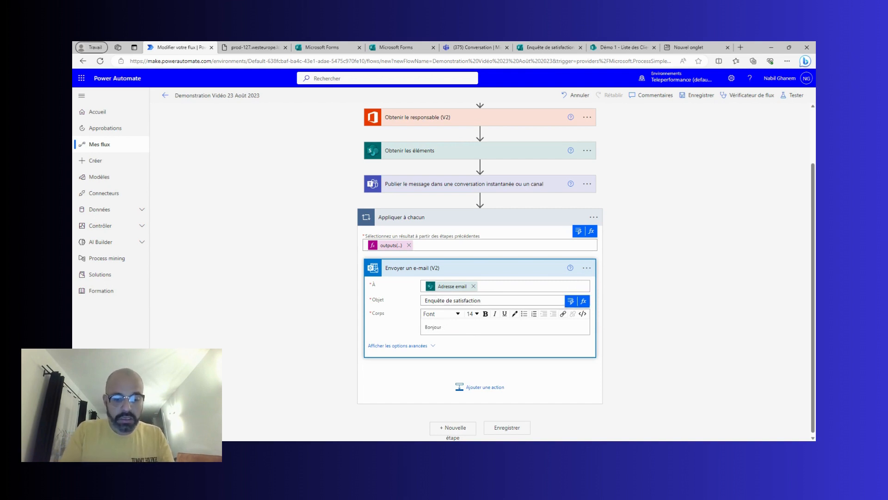
click(570, 301)
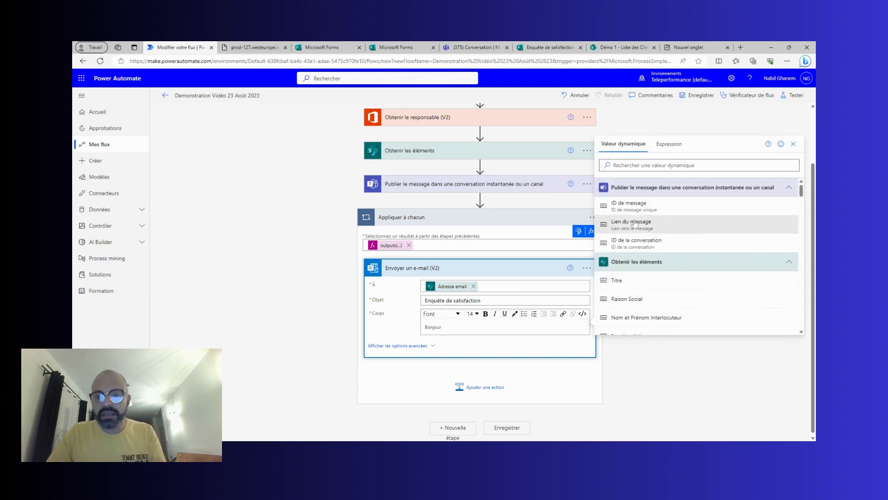
click(652, 318)
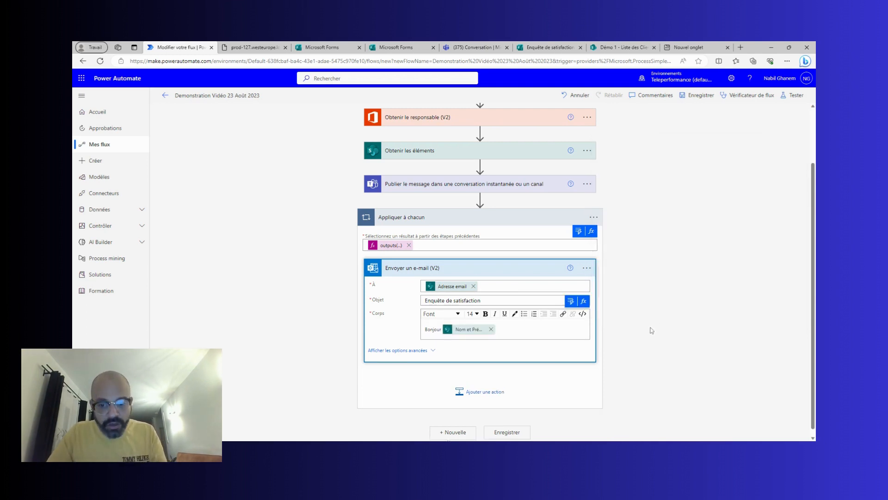
text(,)
key(Return)
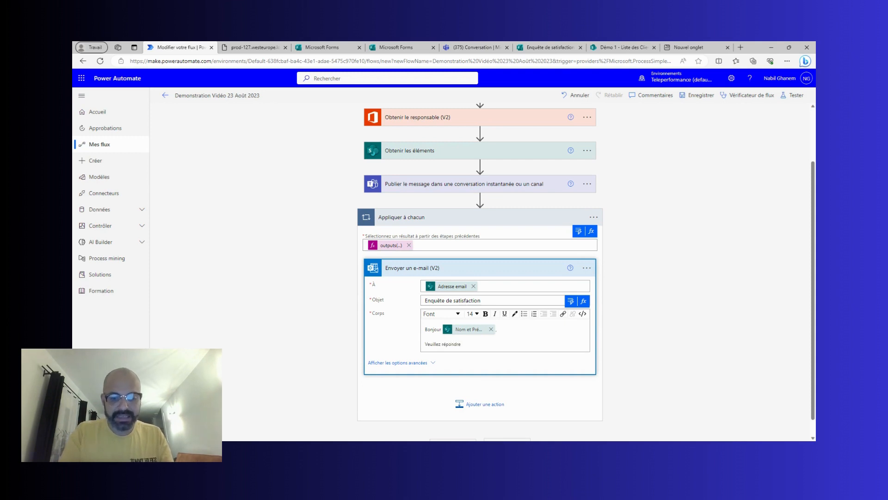
Finish the body sentence ending 'un lien vous permettant de répondre à cette enquête :', then switch to Microsoft Forms.
key(ctrl+BackSpace)
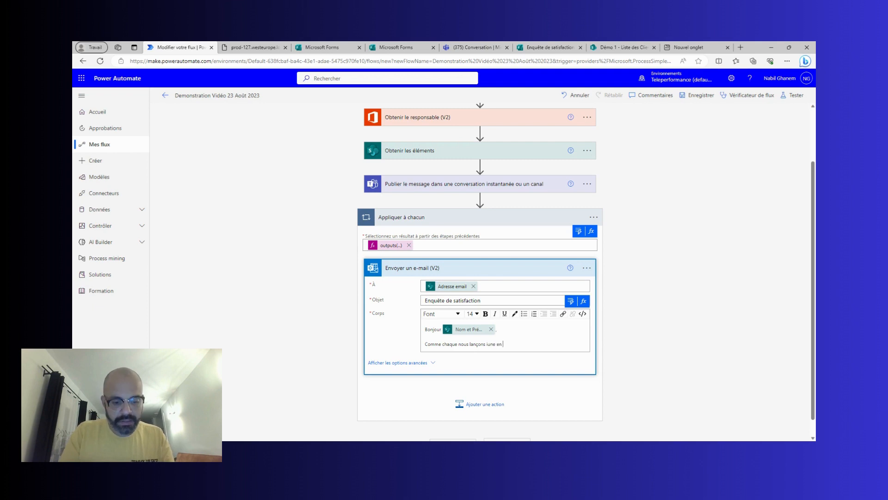
text(te d)
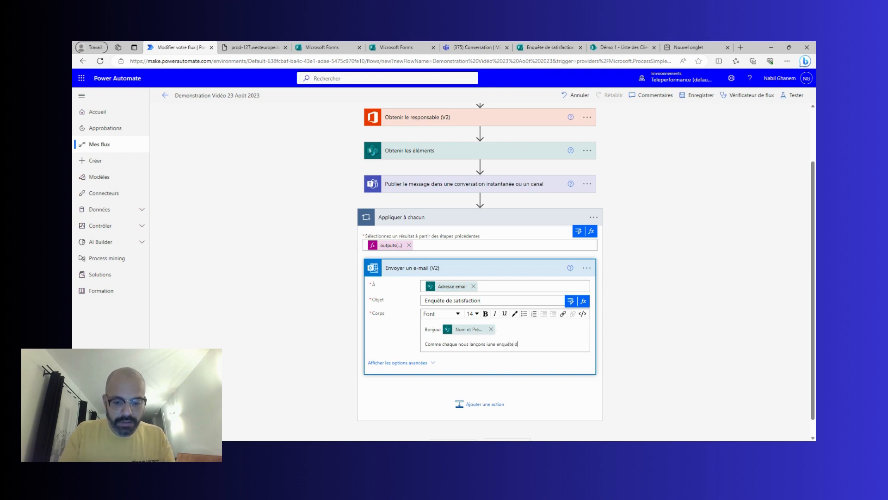
text(e satisfacti)
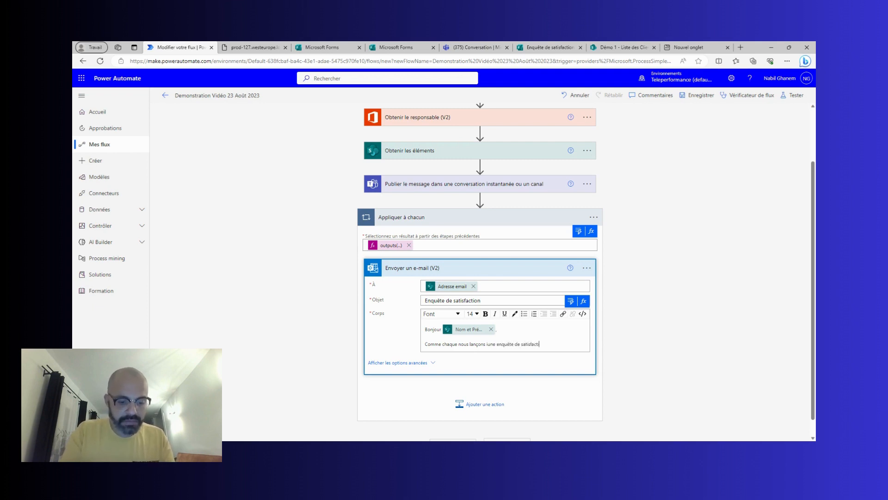
text(on pour détermina)
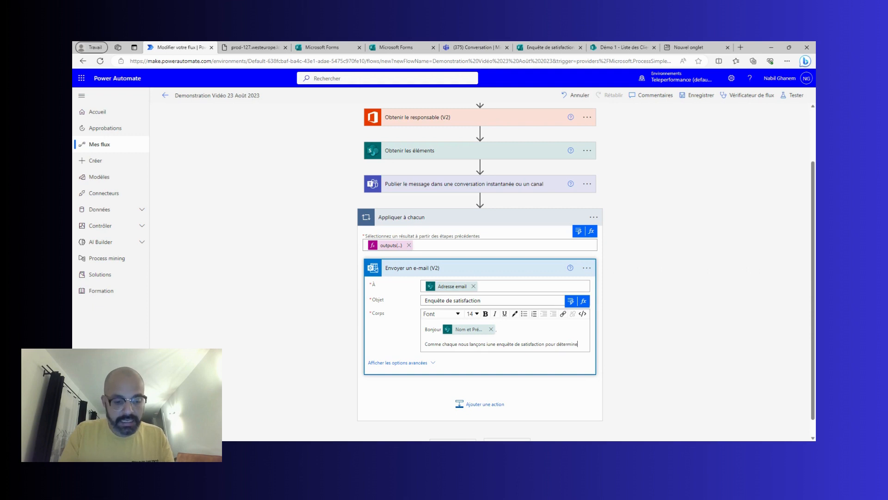
key(ctrl+BackSpace)
key(ctrl+BackSpace)
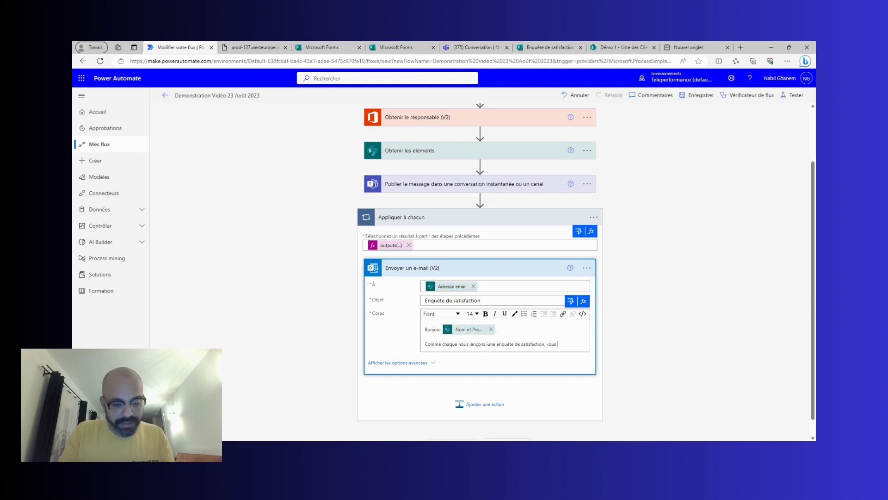
text(trouverez )
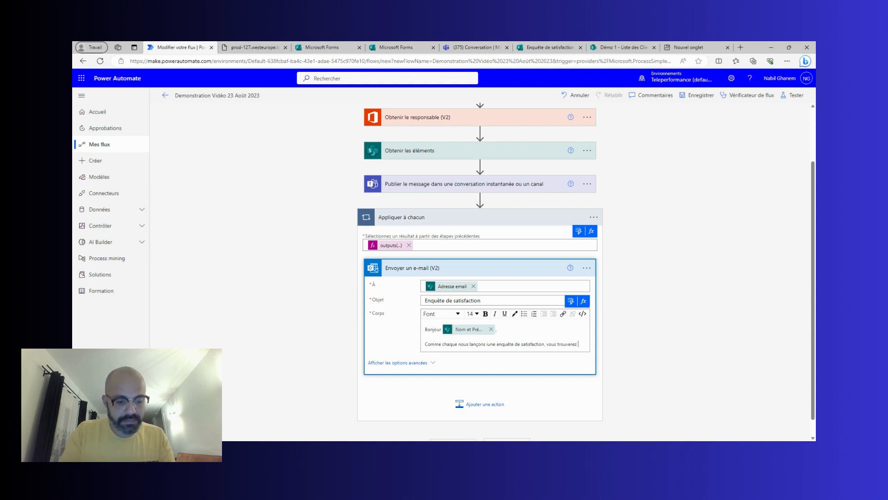
text(ci-a^pr)
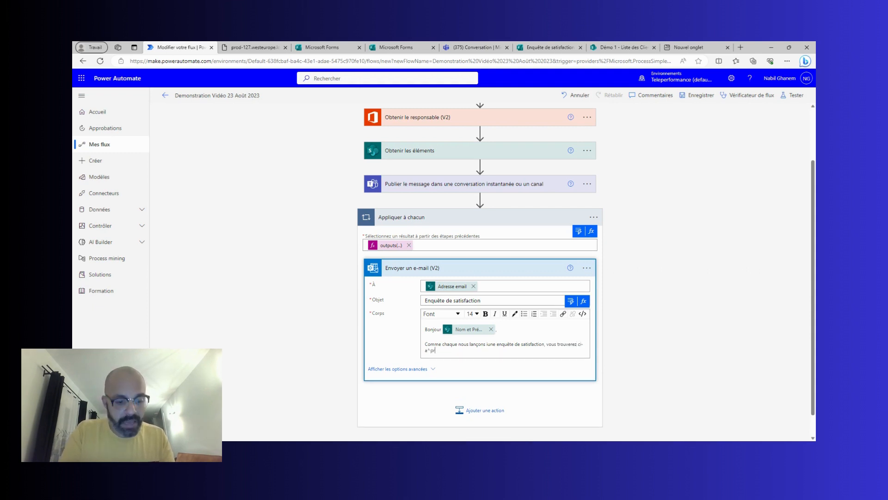
key(BackSpace)
key(BackSpace)
key(BackSpace)
key(BackSpace)
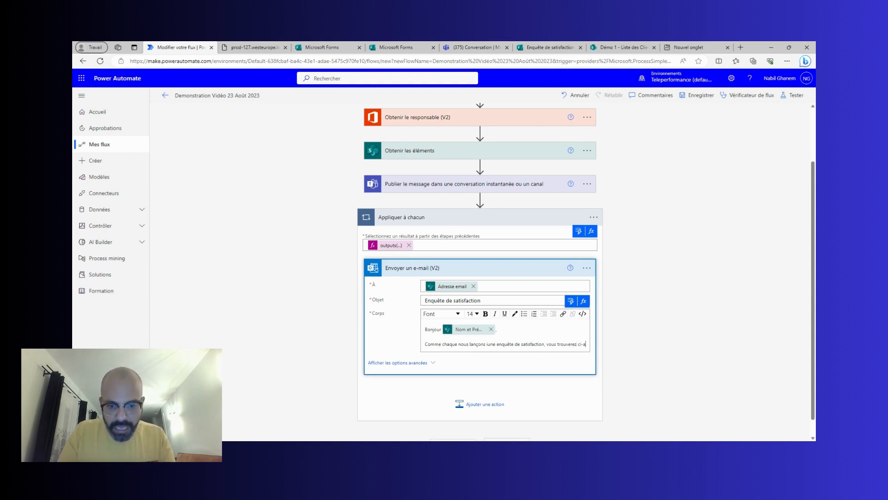
text(prés)
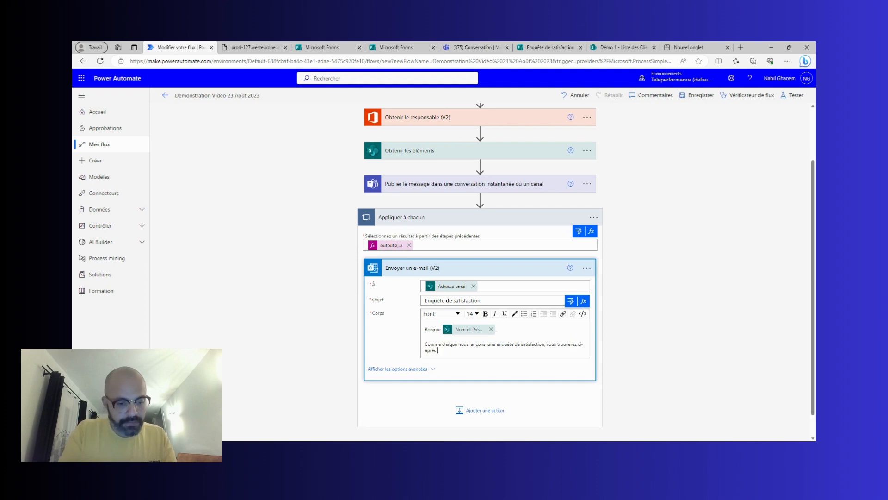
text( un li)
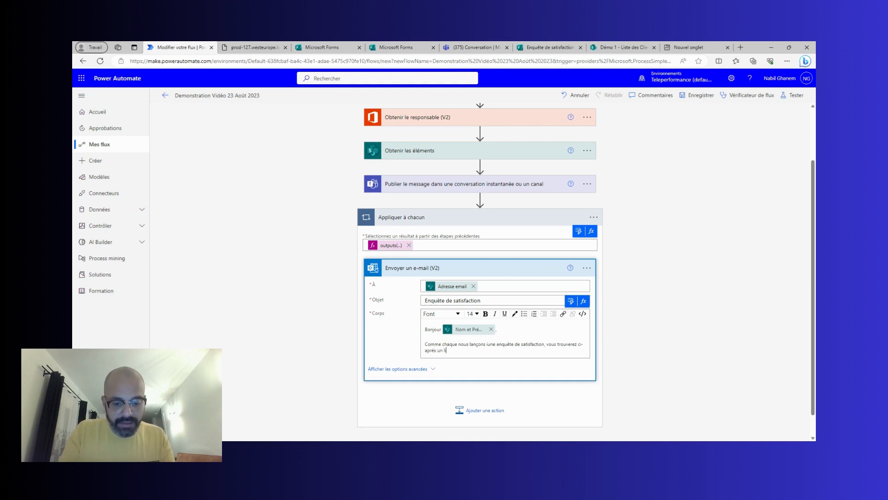
text(en vous pe)
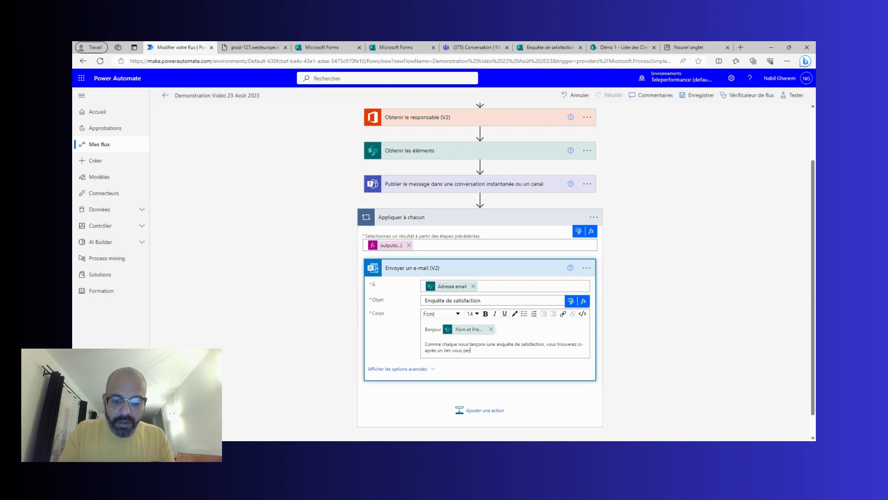
text(rmettant d)
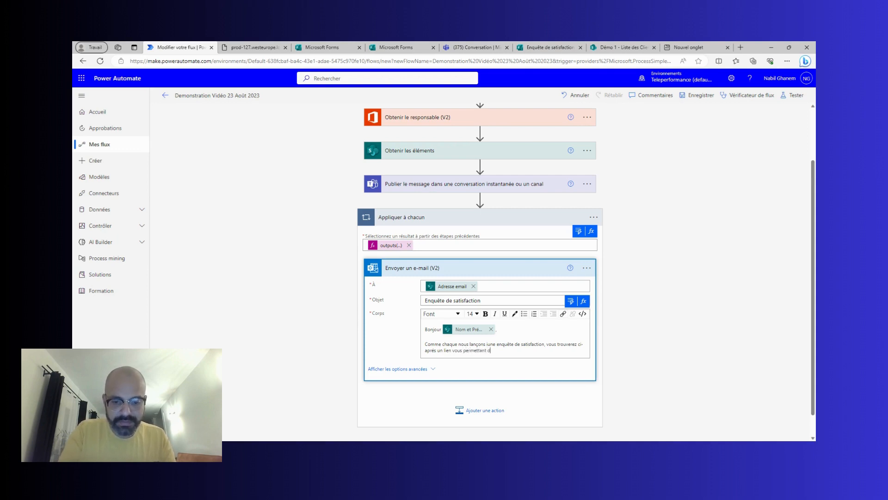
text(e répondre )
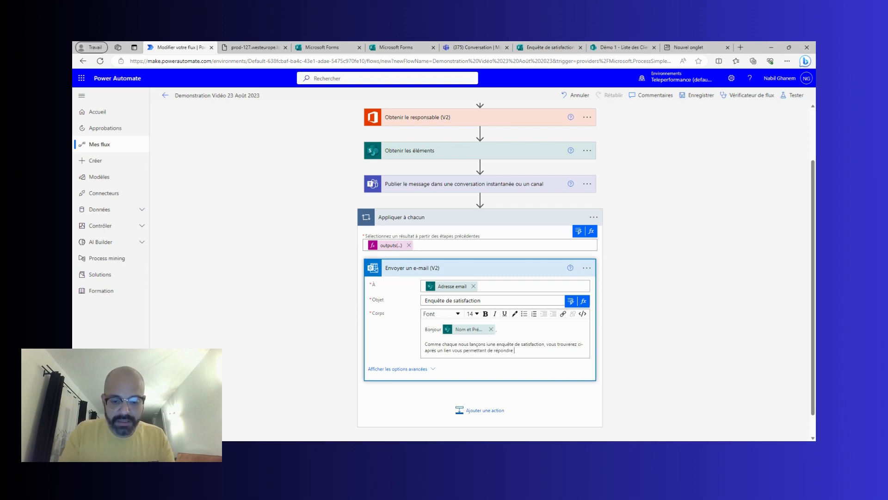
text(à cette e)
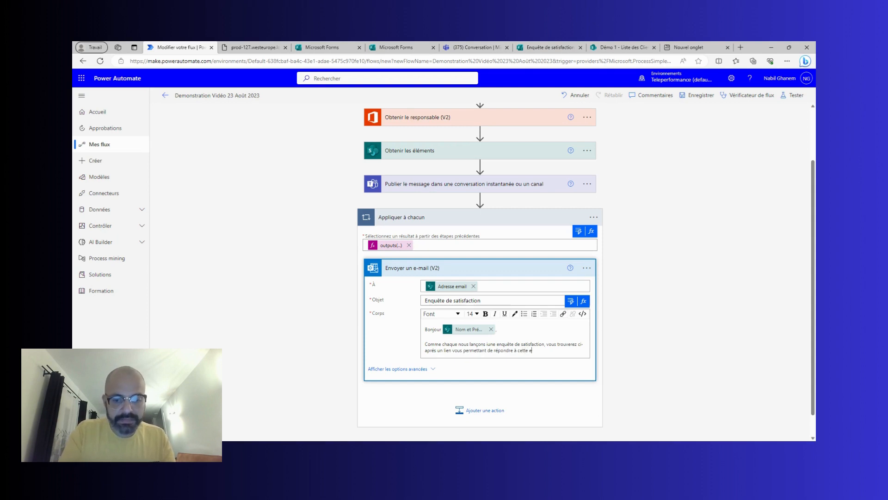
text(nquête)
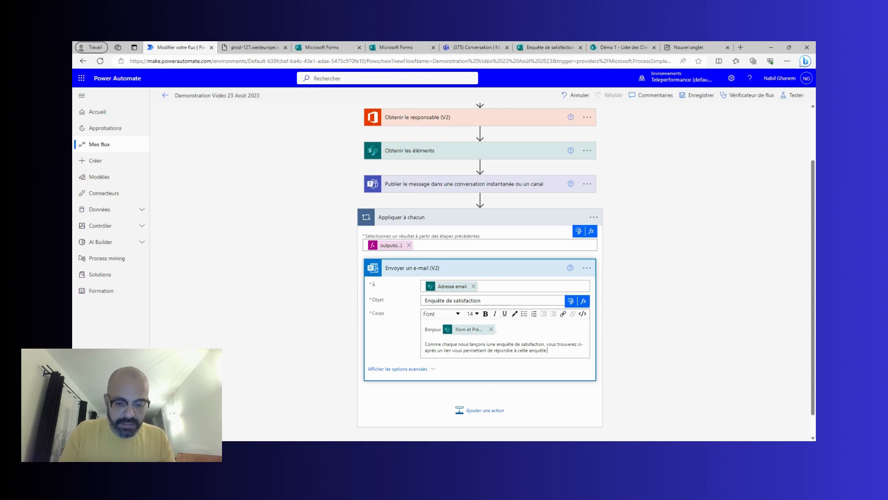
text( :)
key(Return)
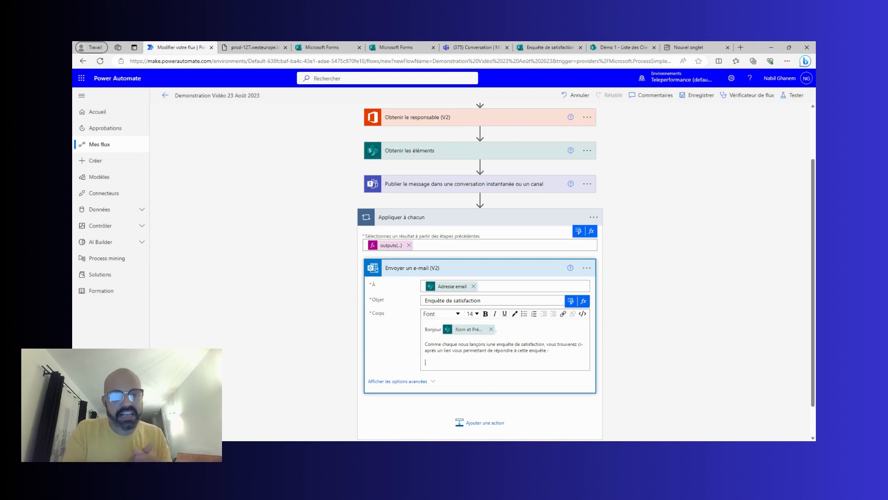
click(407, 47)
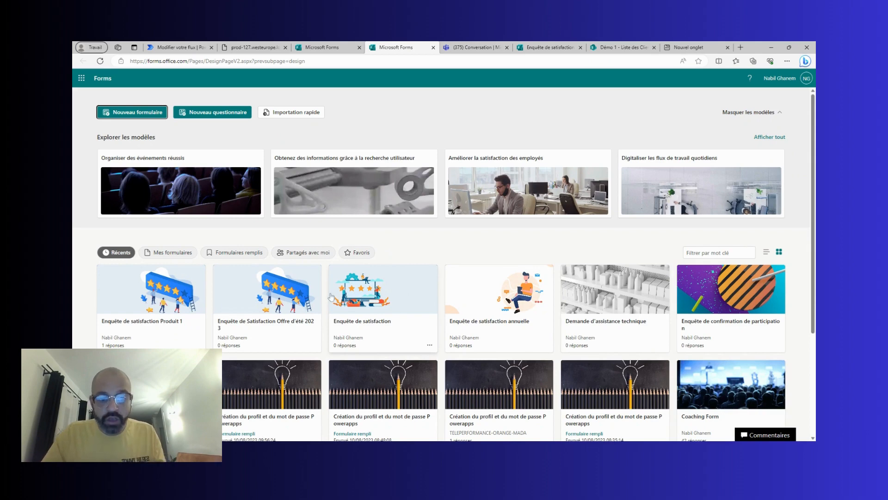
Copy the shortened response link of Enquête de satisfaction Produit 1 and go back to Power Automate.
click(153, 306)
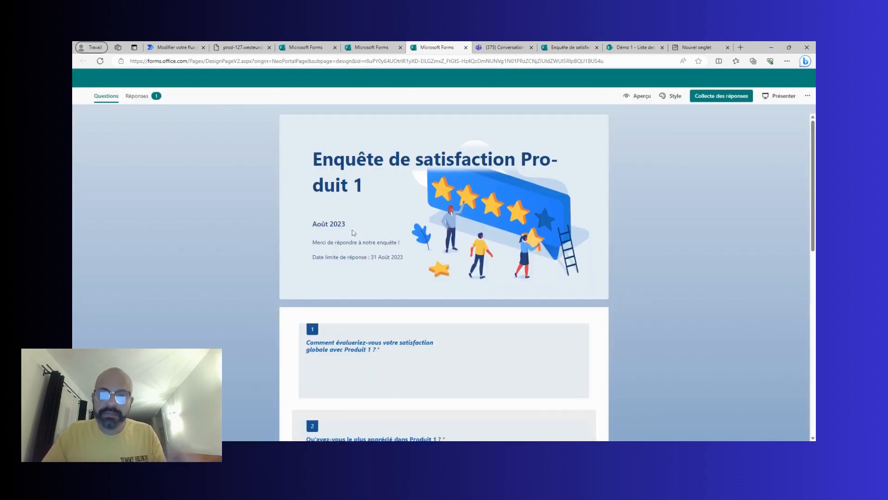
click(709, 96)
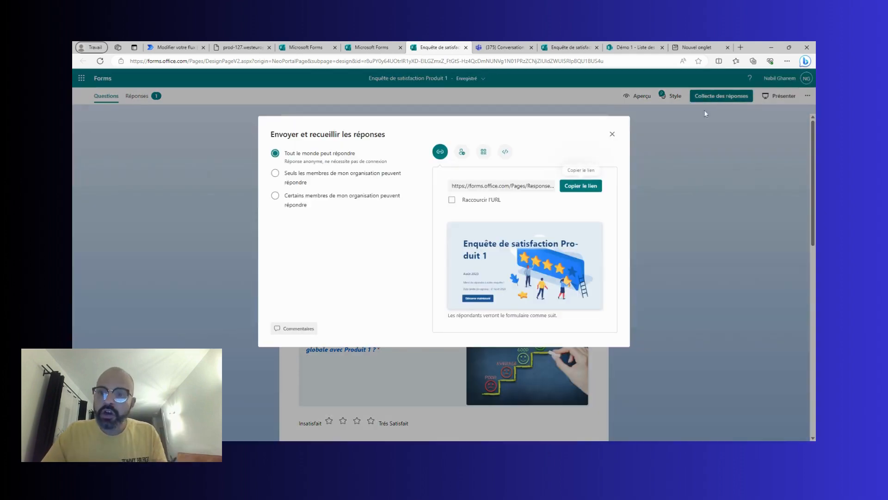
click(480, 201)
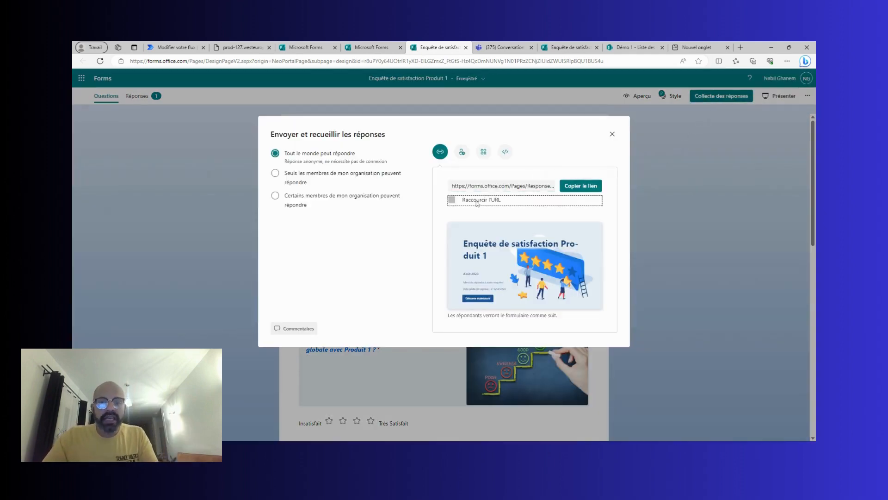
click(577, 188)
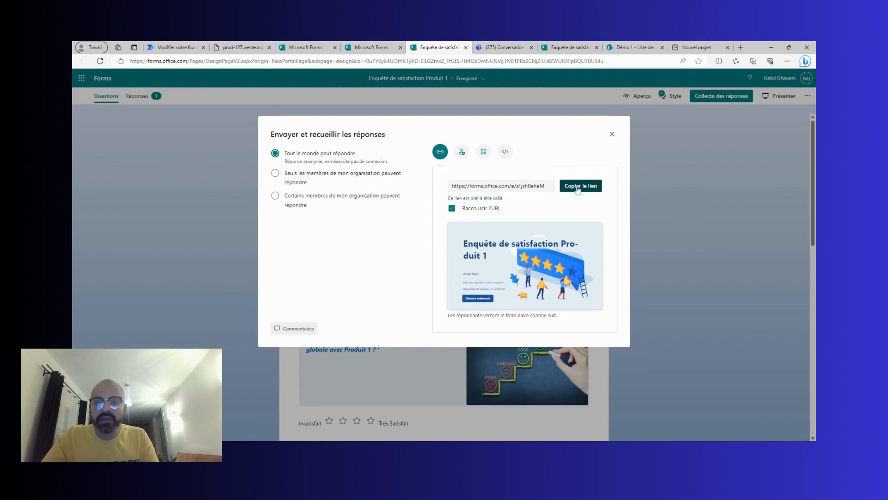
key(ctrl+shift+Tab)
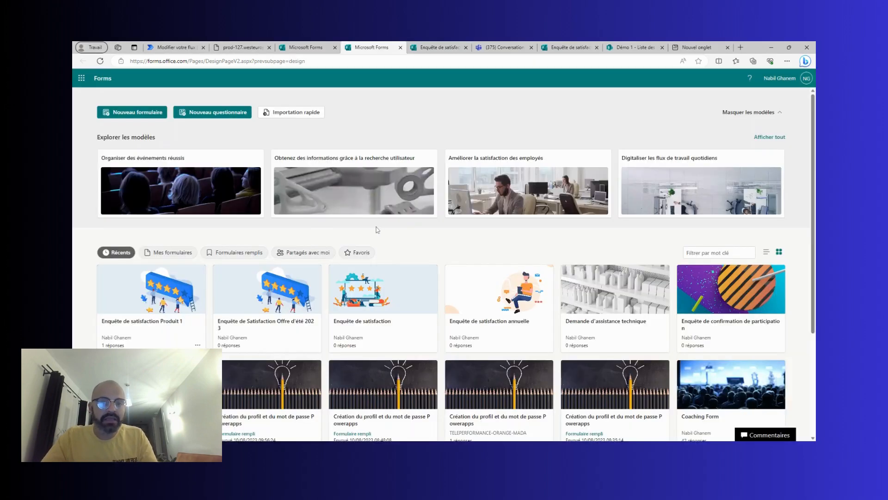
key(ctrl+Tab)
click(174, 46)
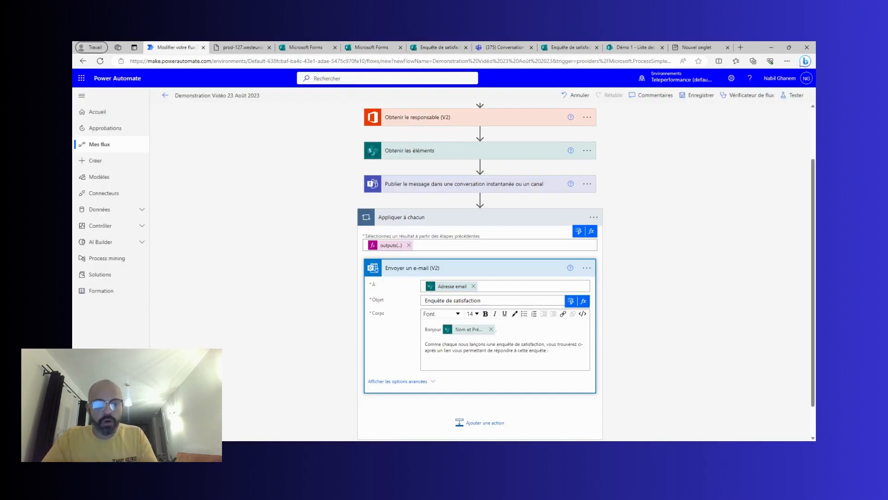
Add a body hyperlink to the pasted Forms URL, titled 'Enquête de satisfaction', opening in a new window.
click(564, 314)
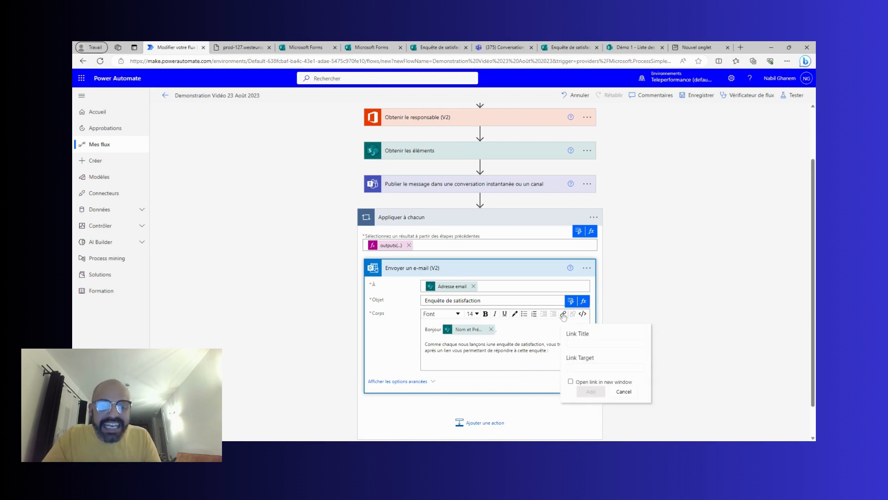
click(585, 367)
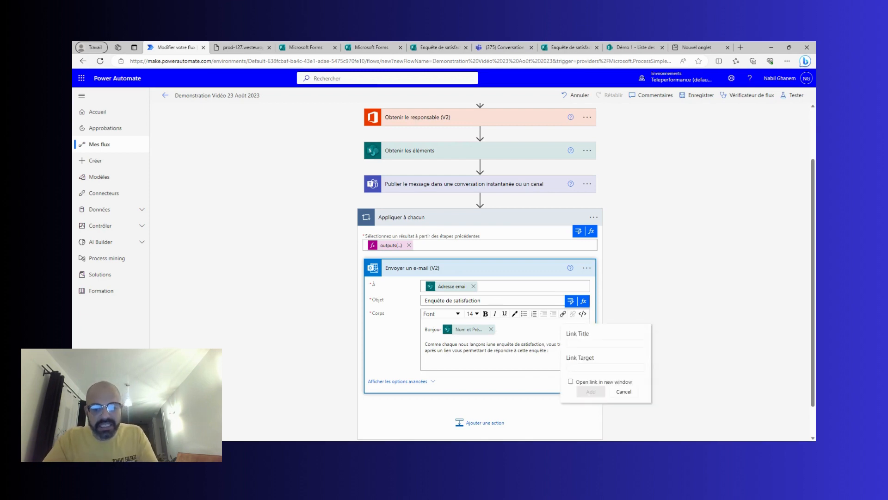
key(ctrl+v)
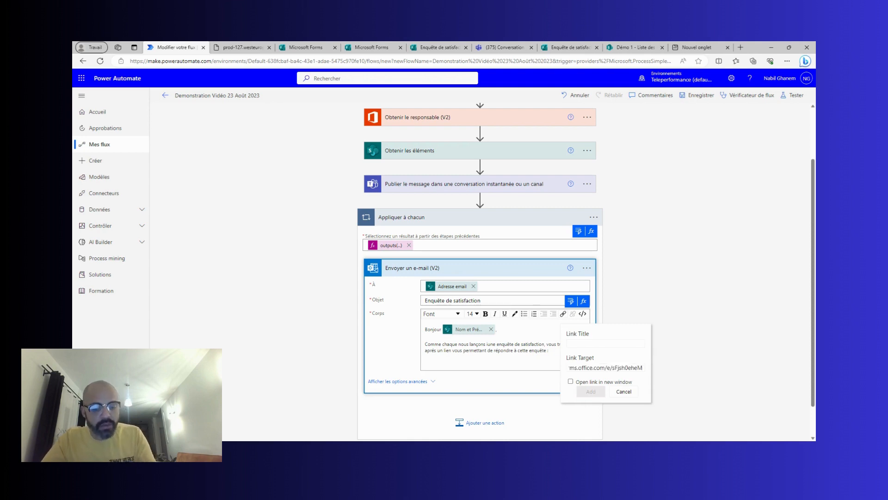
click(574, 343)
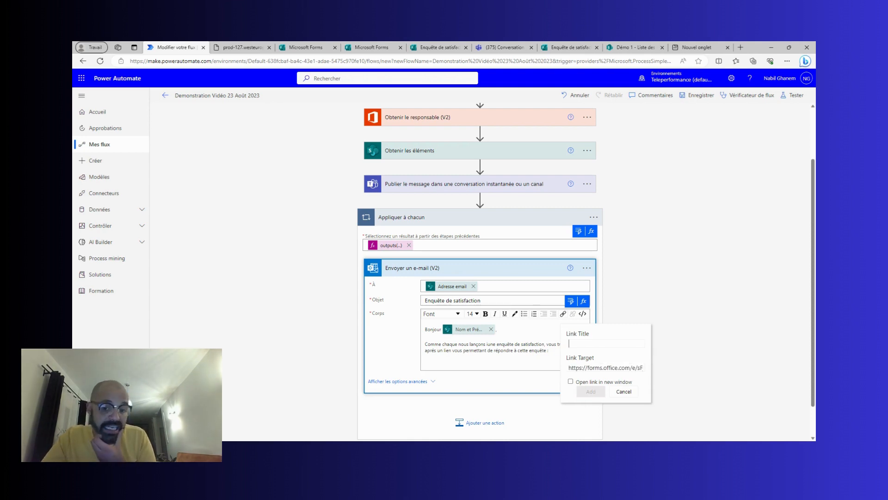
text(En)
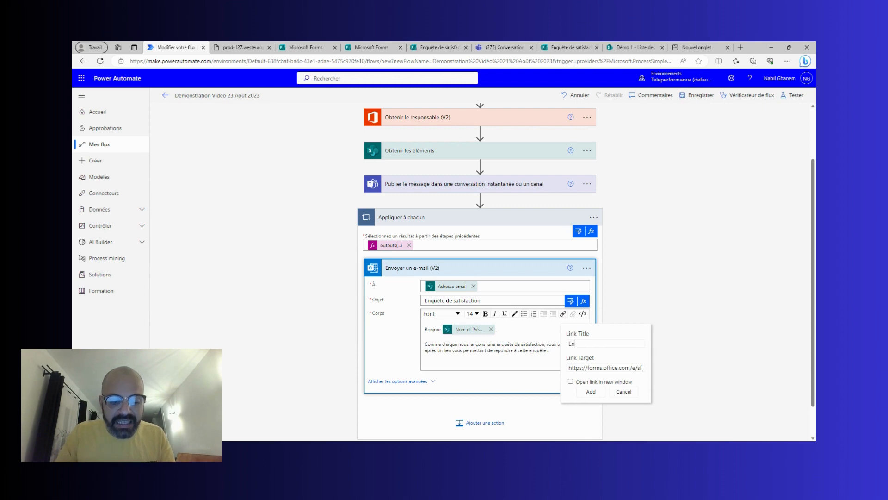
text(uqp)
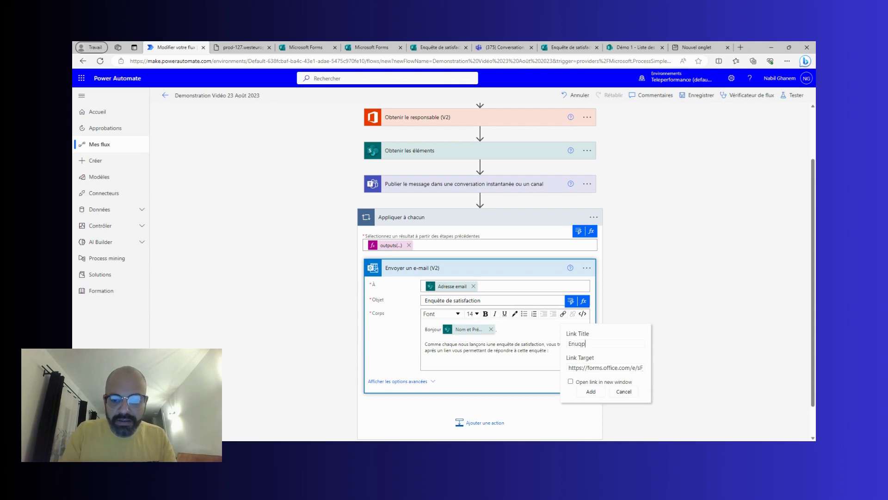
key(BackSpace)
text(g)
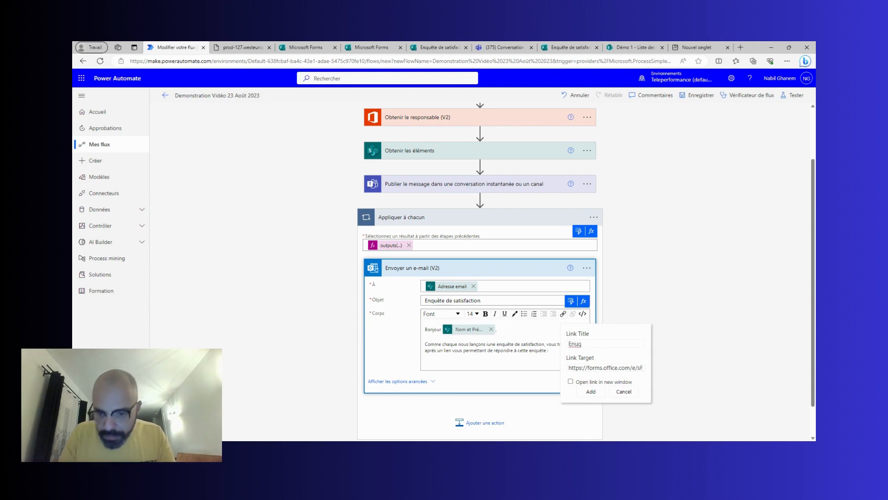
key(BackSpace)
key(BackSpace)
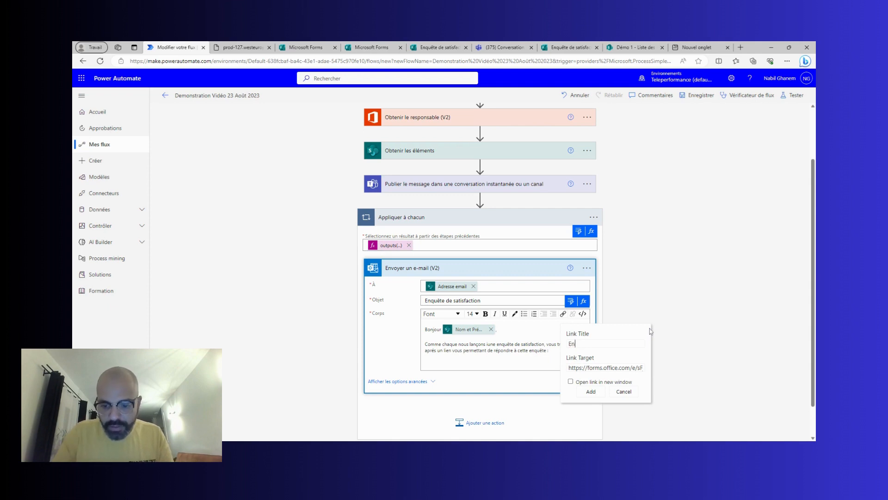
text(quête )
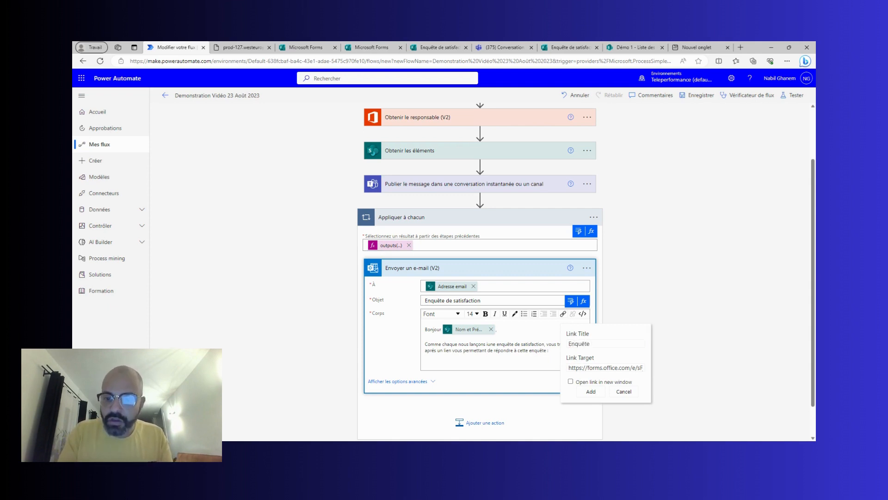
text(de sa)
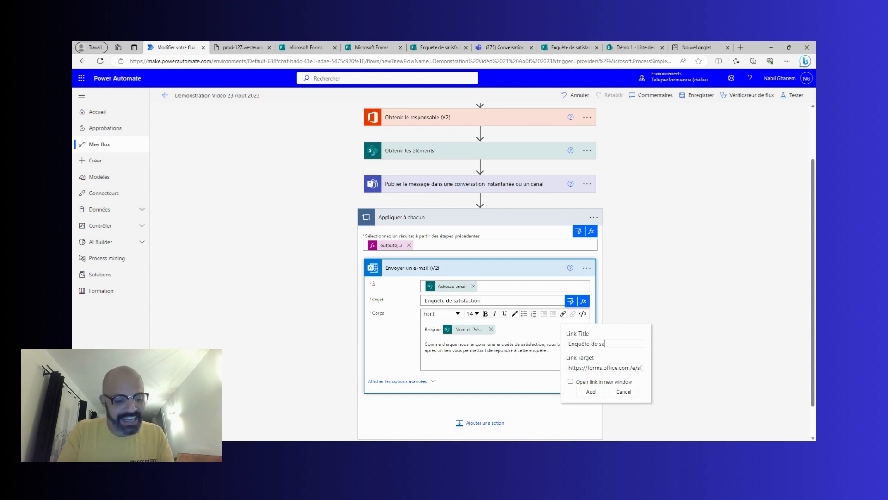
text(tisfaction)
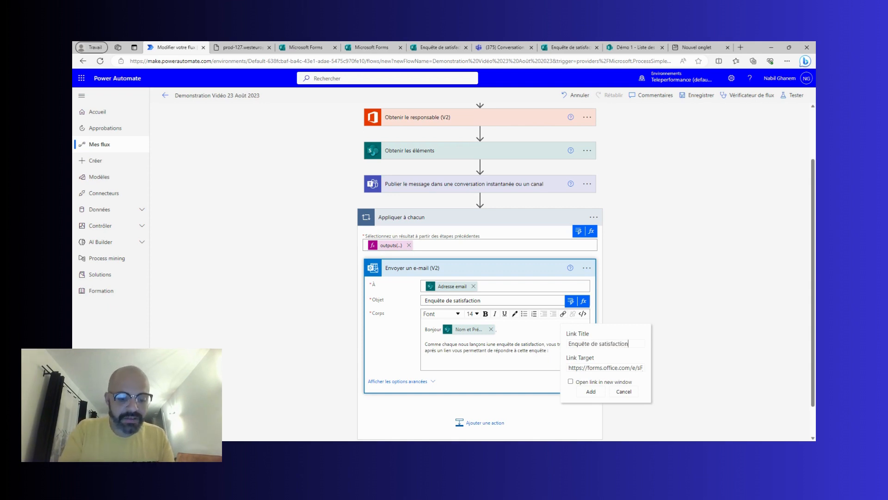
click(570, 381)
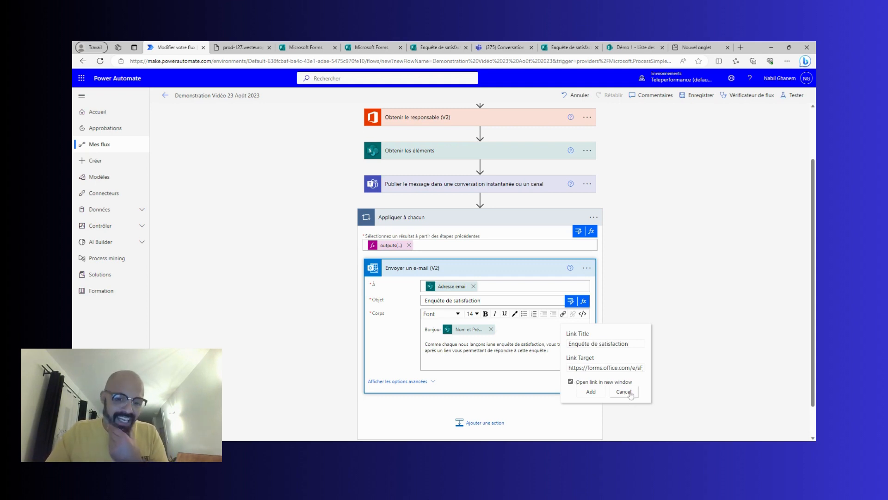
click(592, 391)
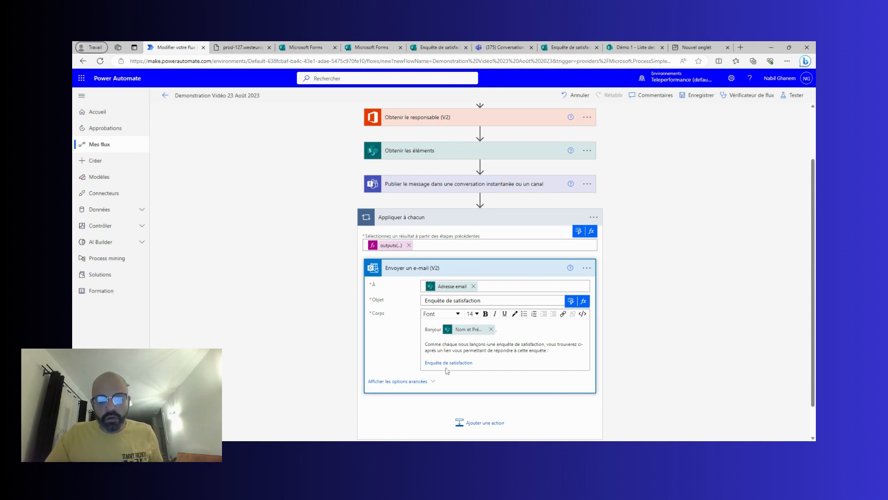
Add the closing line 'Merci d'avance' below the survey link in the e-mail body.
click(485, 368)
key(Return)
key(Return)
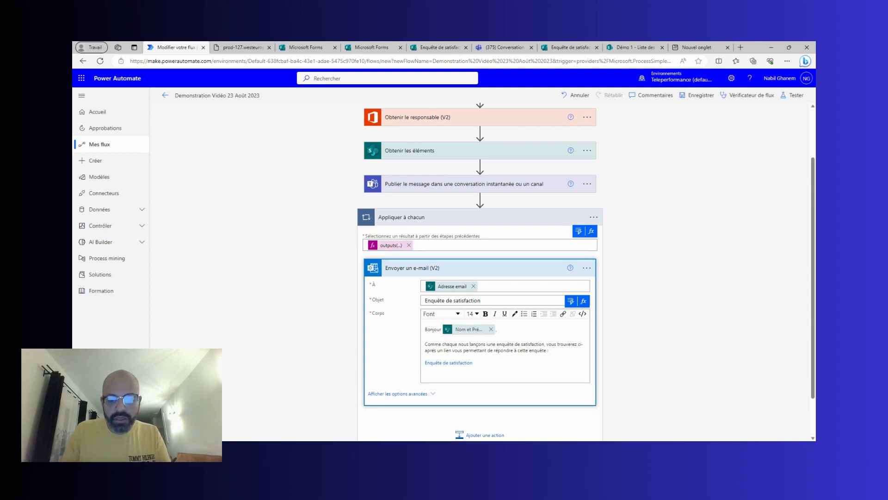
text(Merci d'a)
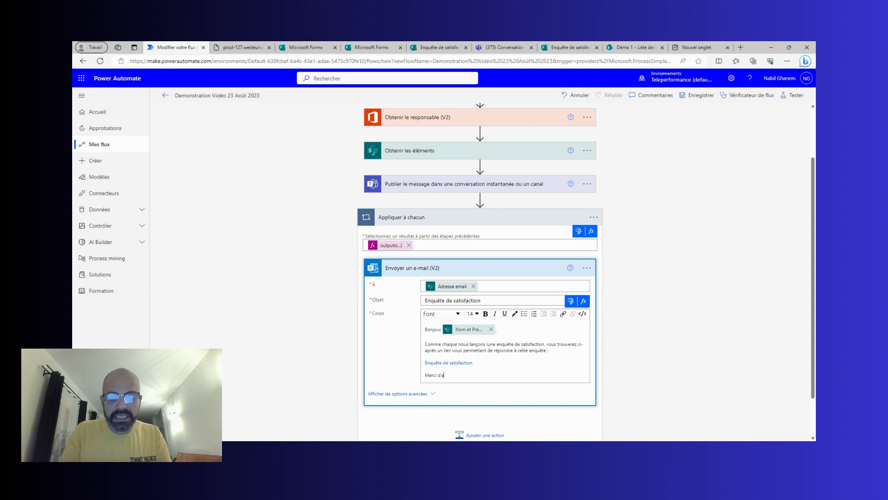
text(vance)
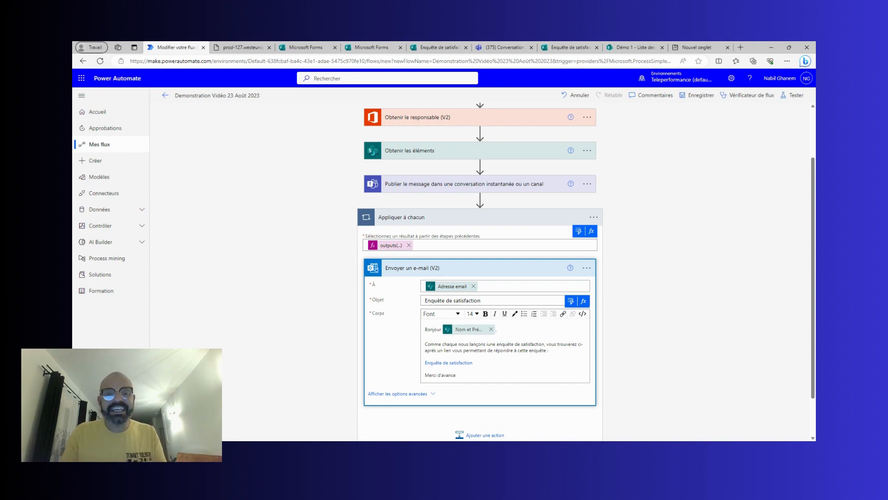
click(631, 47)
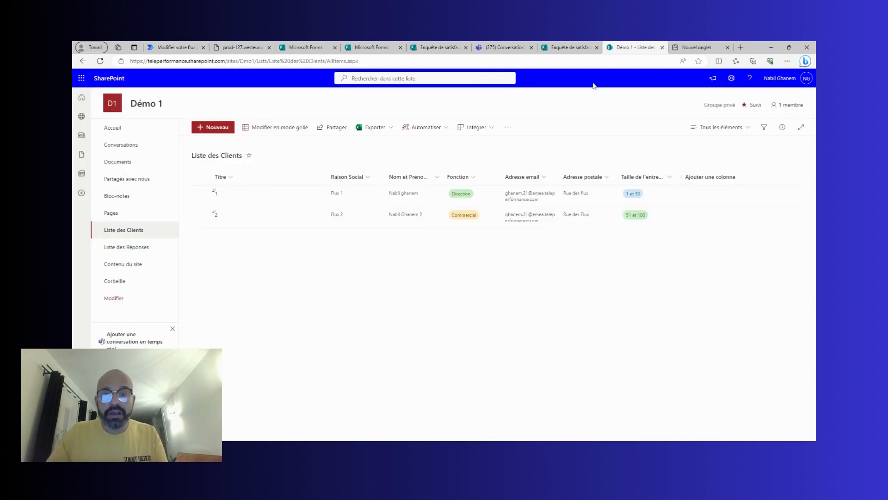
click(176, 48)
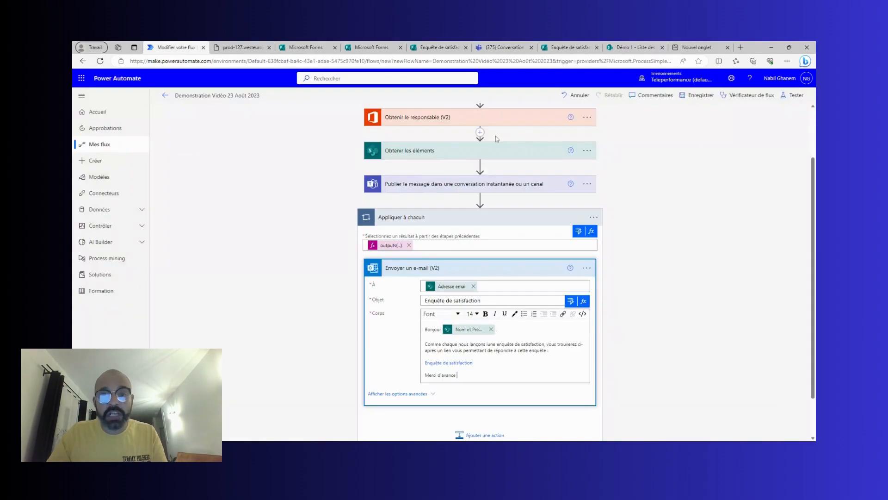
Save the flow and start a manual test run, confirming its connections.
click(789, 95)
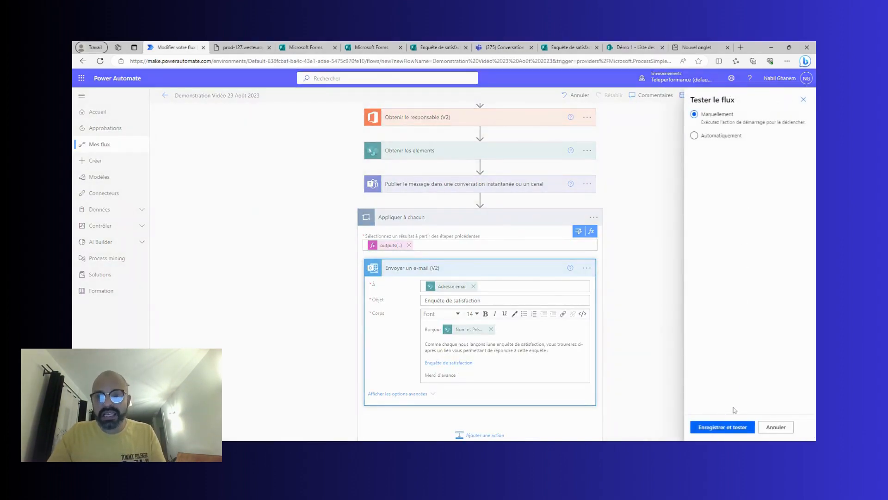
click(735, 427)
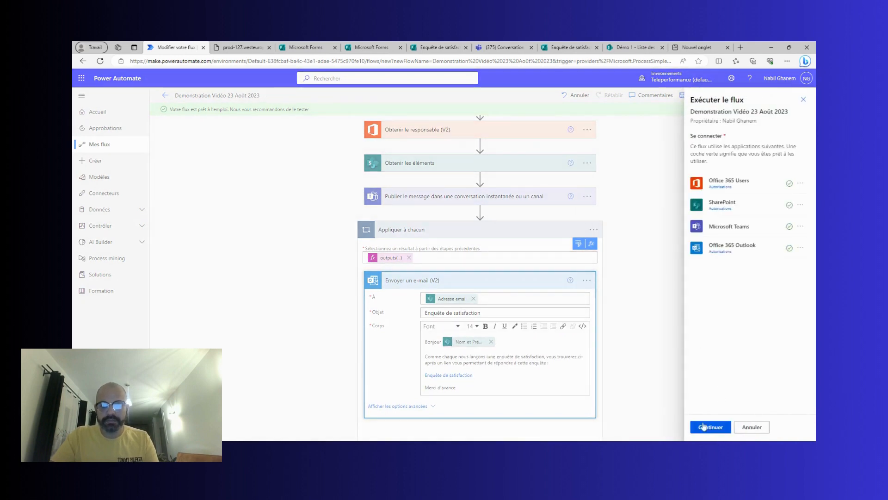
click(704, 429)
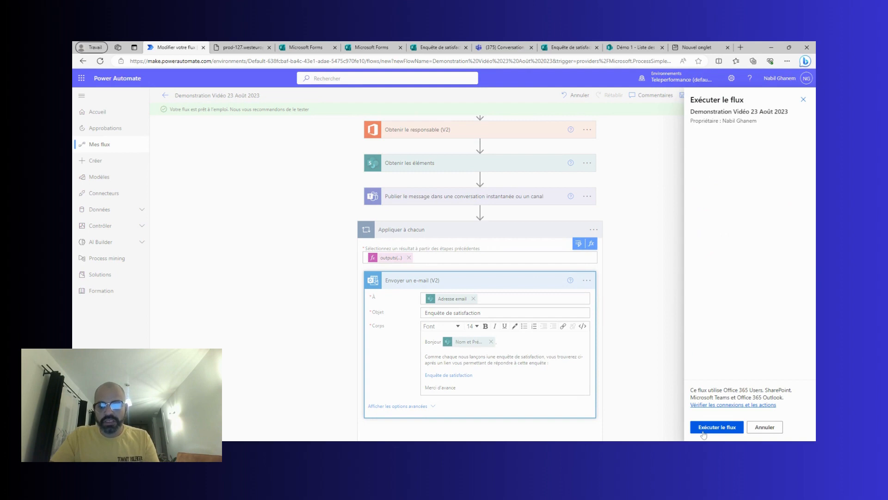
click(704, 430)
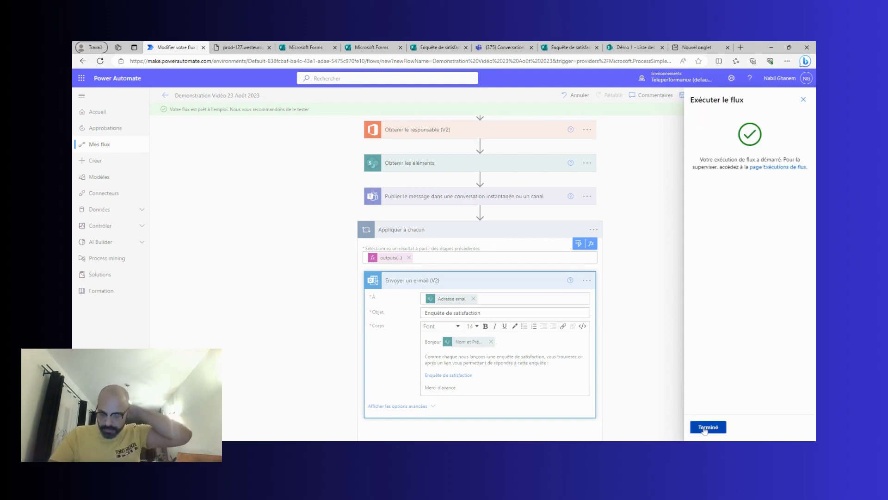
click(704, 429)
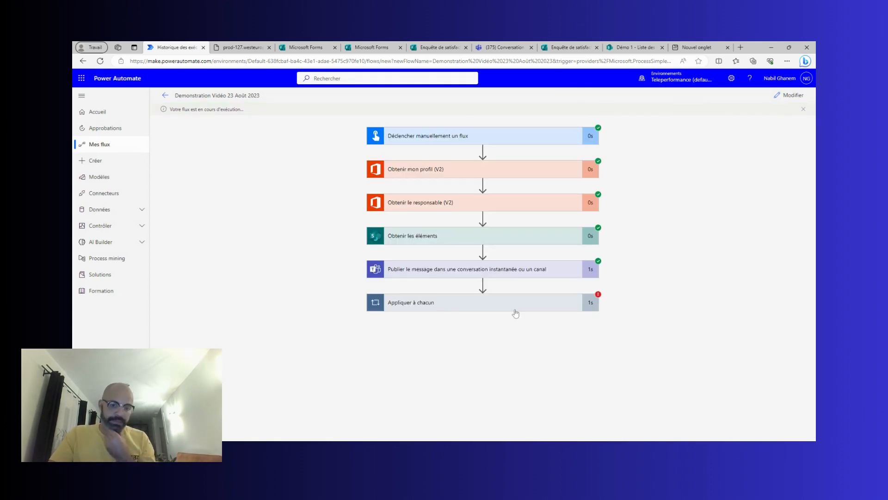
Open the failed Envoyer un e-mail (V2) step's raw output showing the 400 ErrorInvalidRecipients error.
click(510, 309)
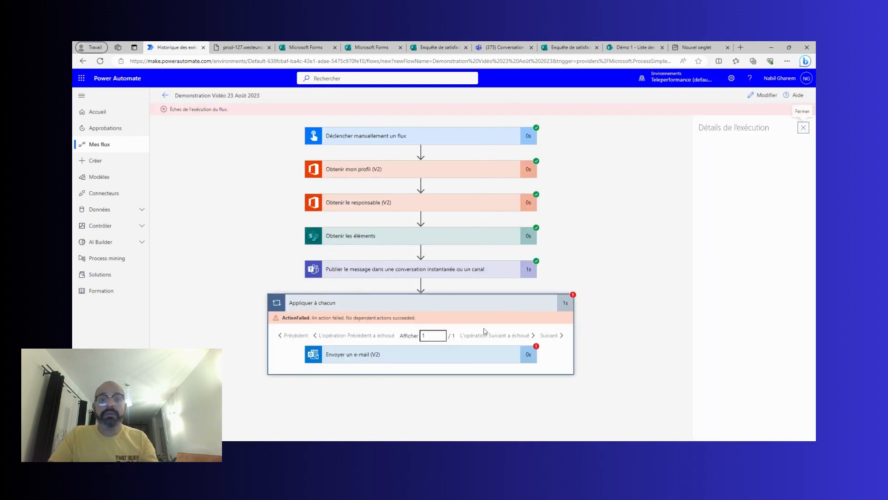
click(478, 353)
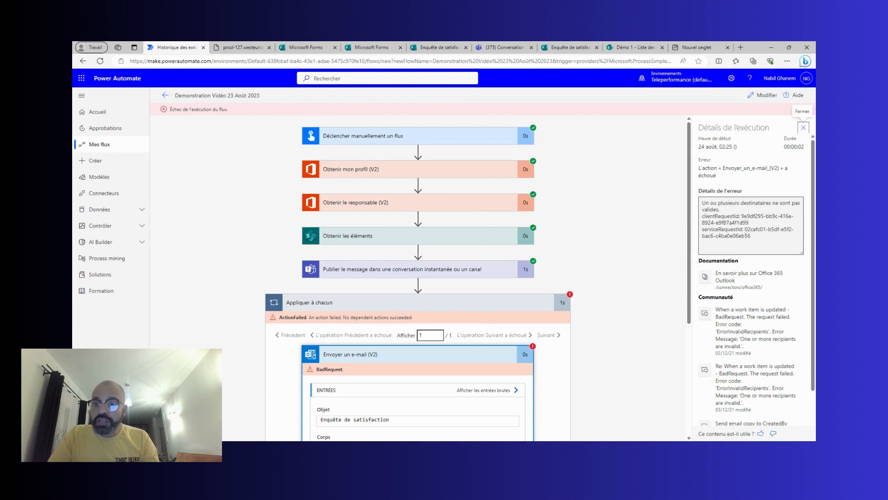
scroll(406, 280, down, 4)
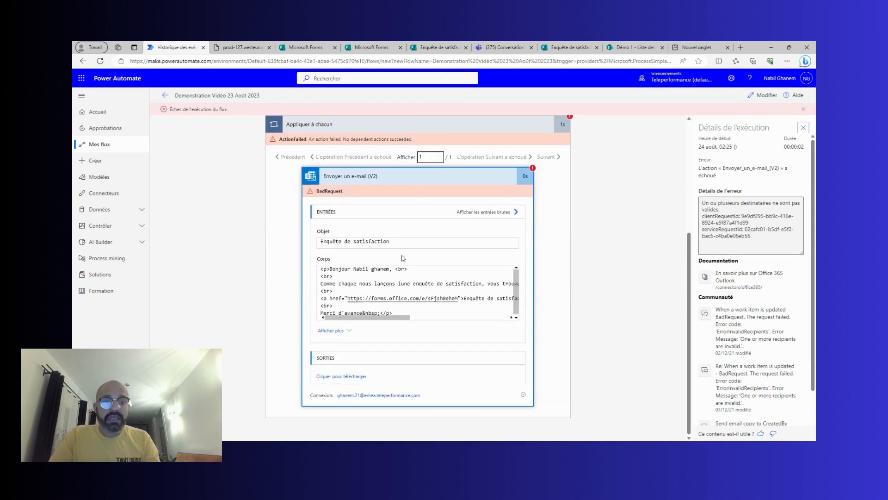
click(346, 376)
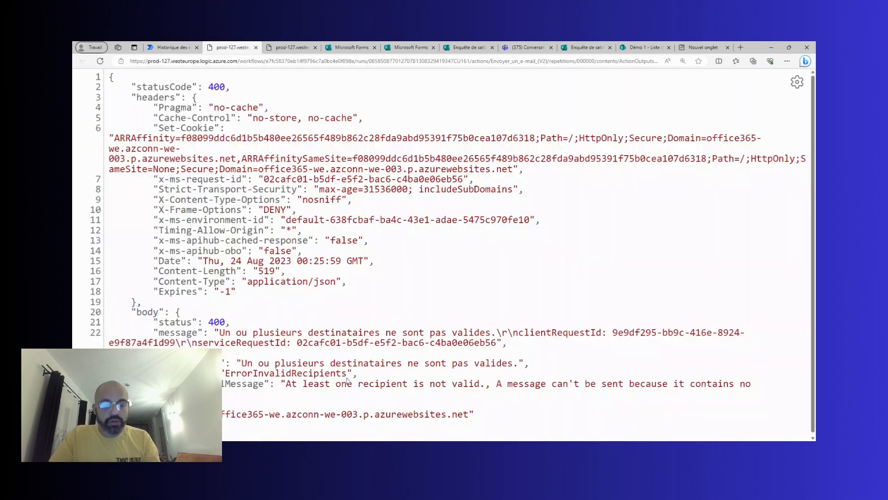
scroll(470, 183, down, 1)
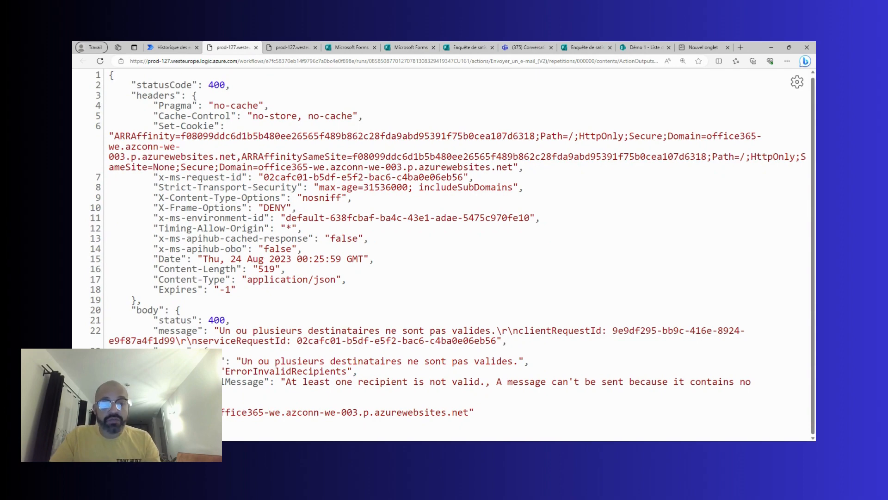
Reload the Liste des Clients and enter the client's e-mail address in item 1's Adresse email field.
click(632, 44)
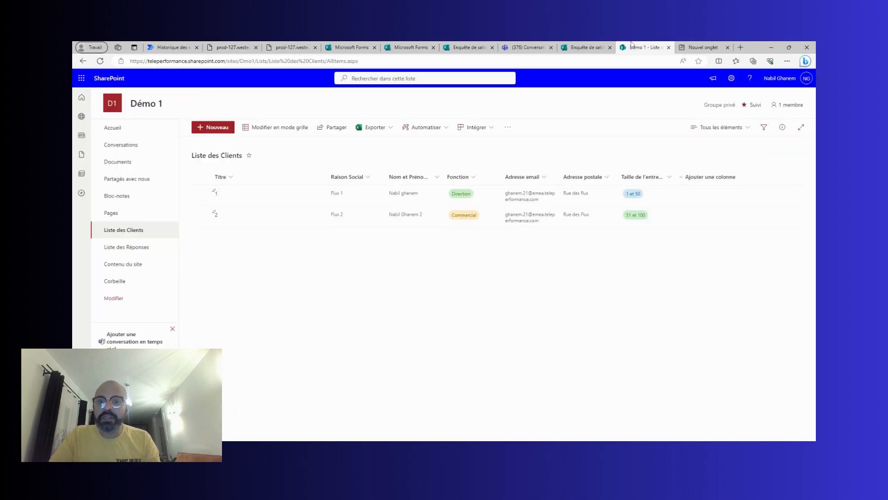
click(100, 64)
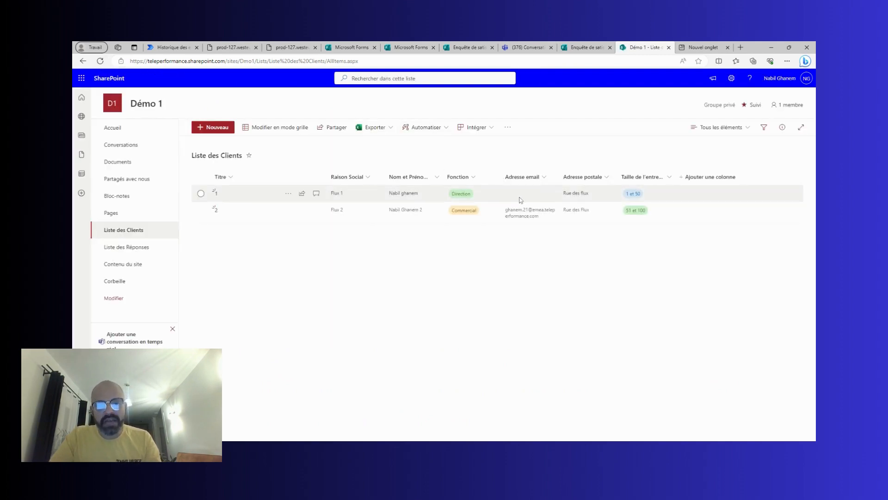
double_click(521, 200)
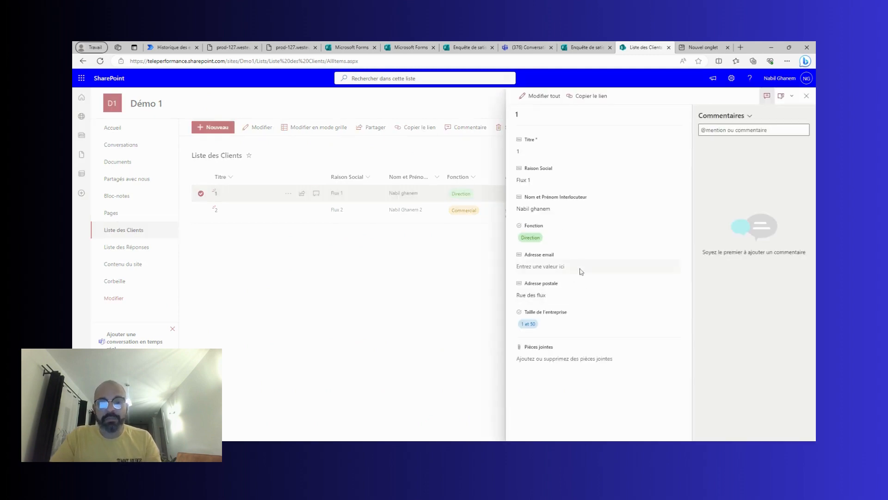
click(581, 267)
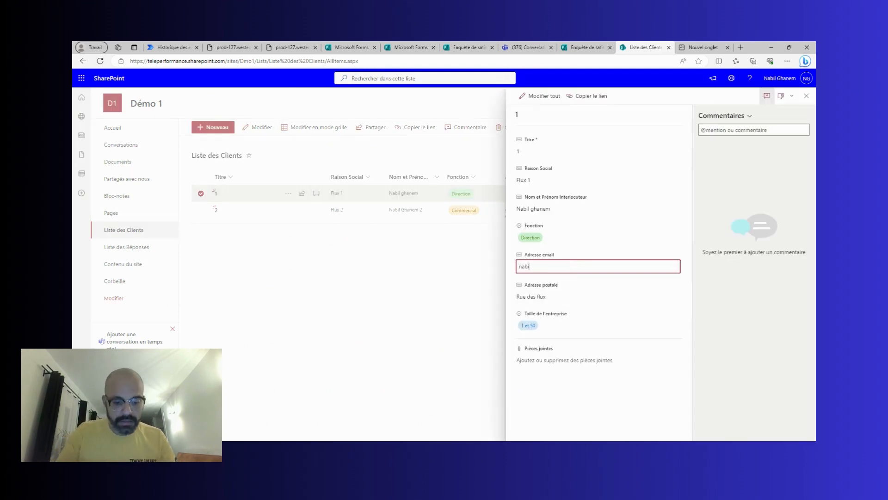
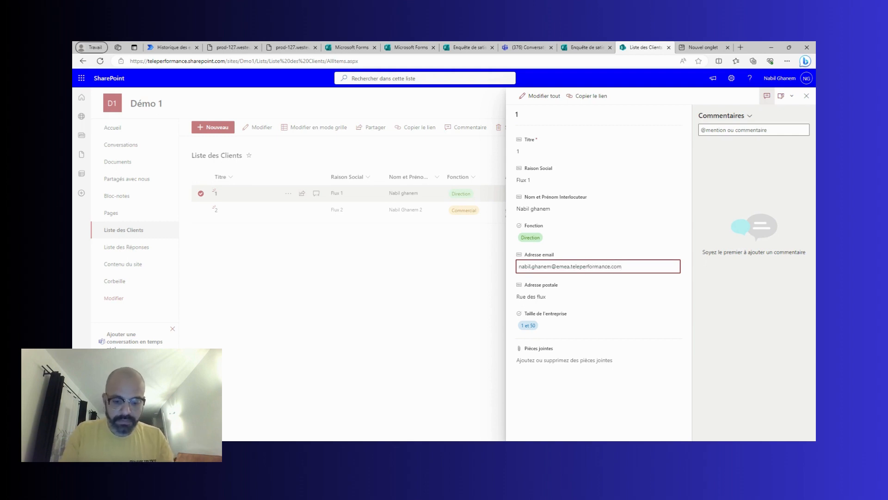
click(597, 301)
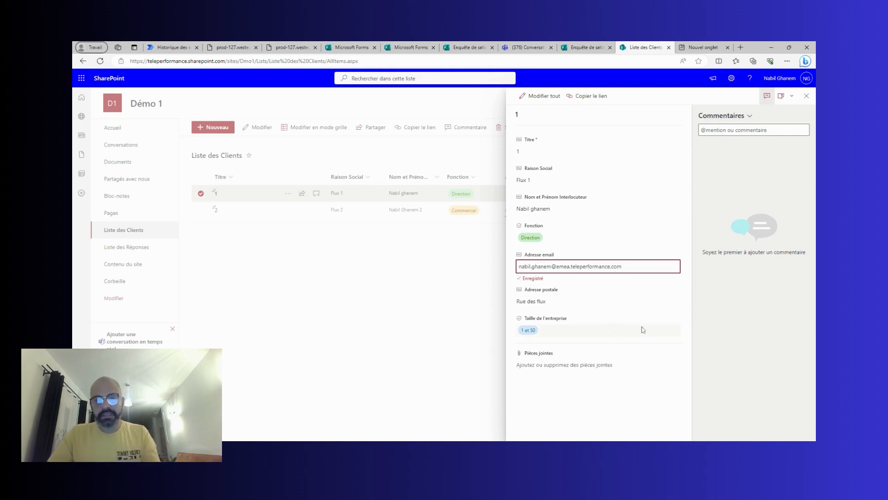
click(807, 96)
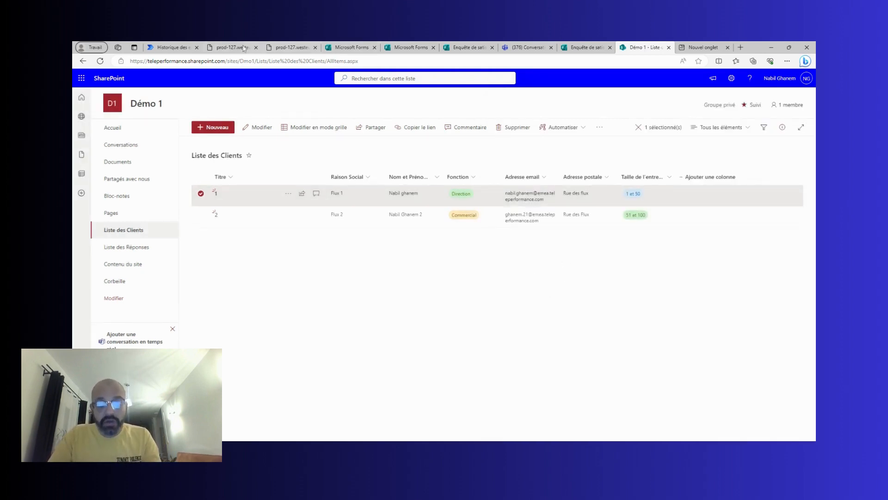
click(176, 48)
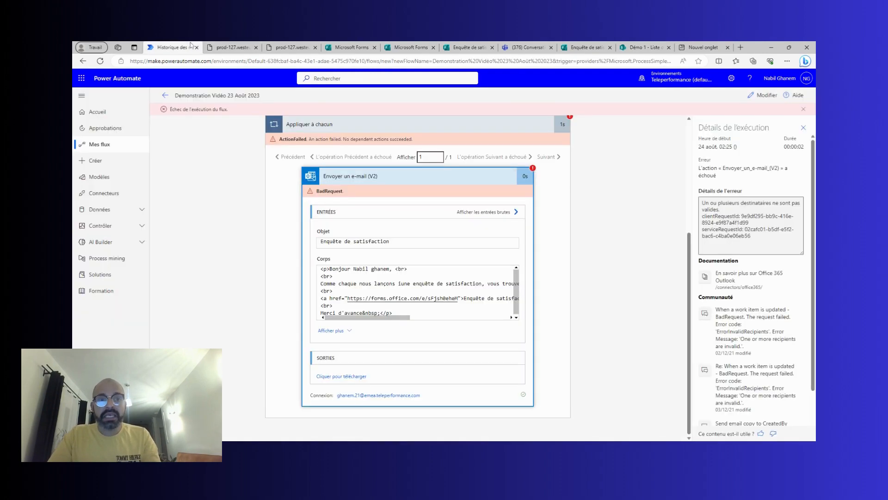
Dismiss the failure banner, return to editing and save the flow again.
click(803, 109)
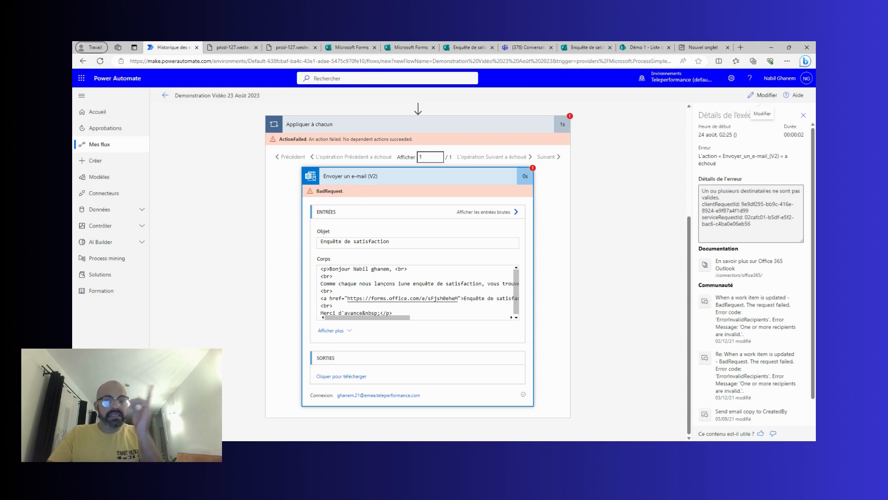
click(762, 97)
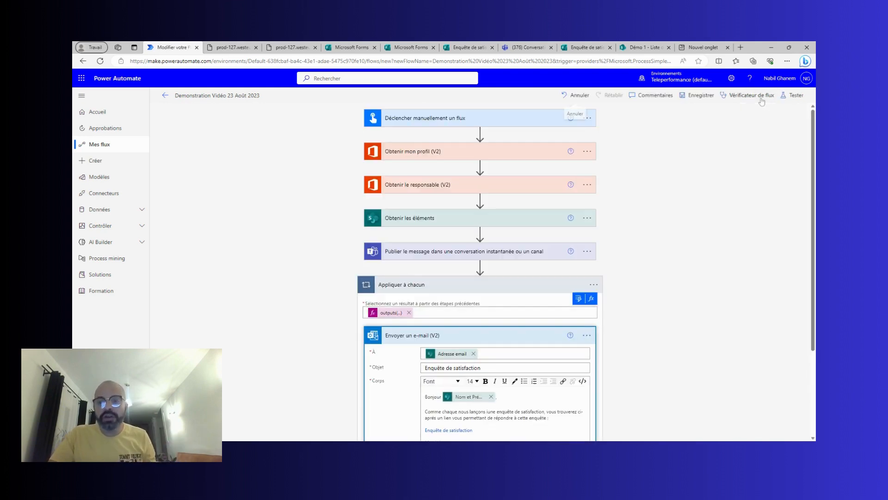
click(498, 285)
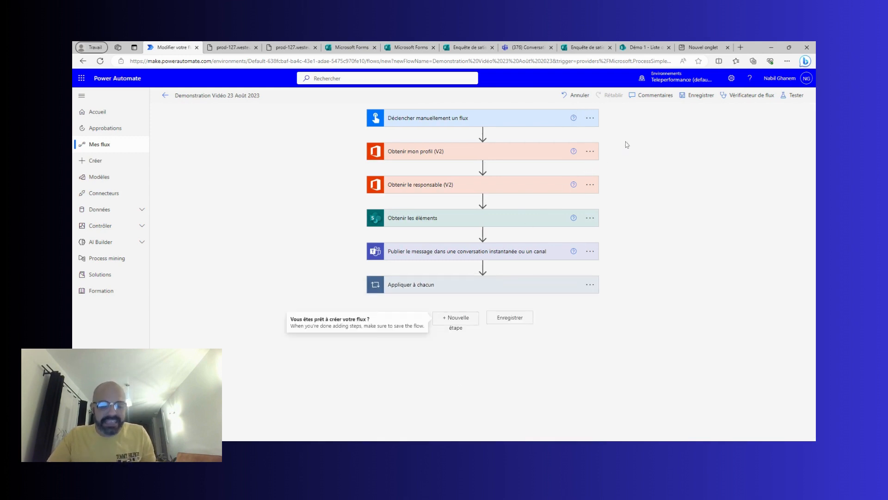
click(710, 100)
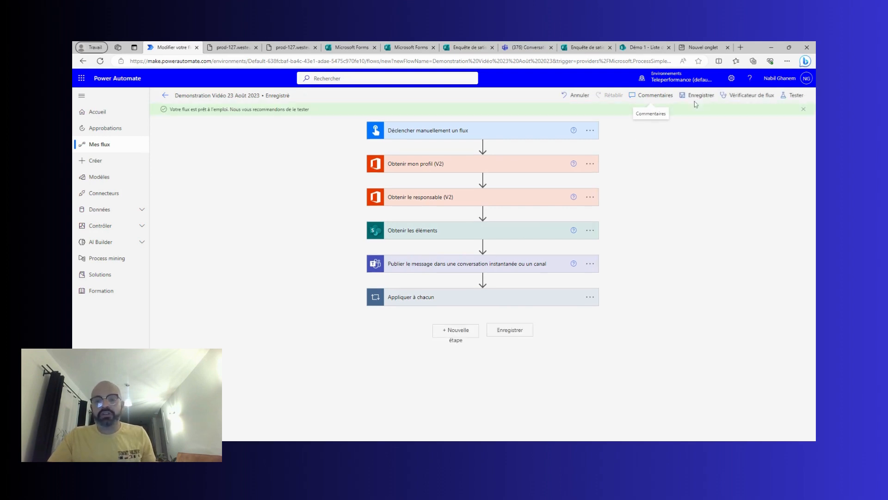
Run a new manual test of the flow and confirm it runs successfully.
click(792, 96)
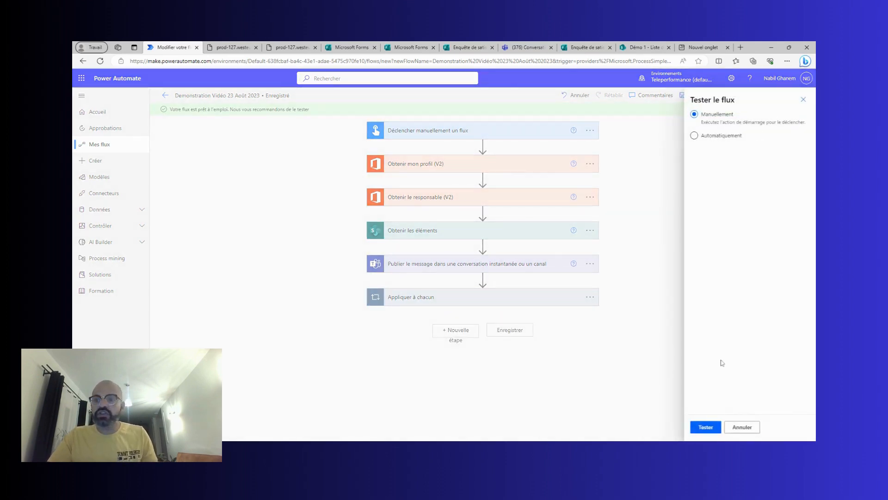
click(712, 426)
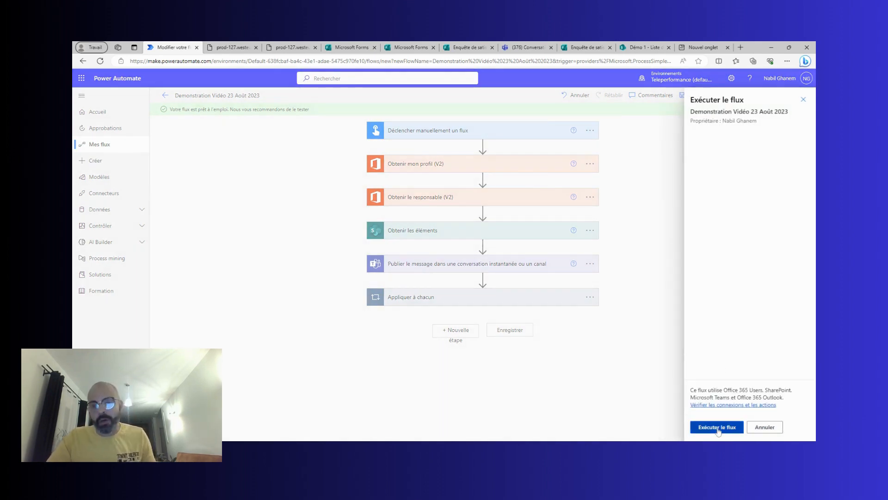
click(718, 428)
click(708, 427)
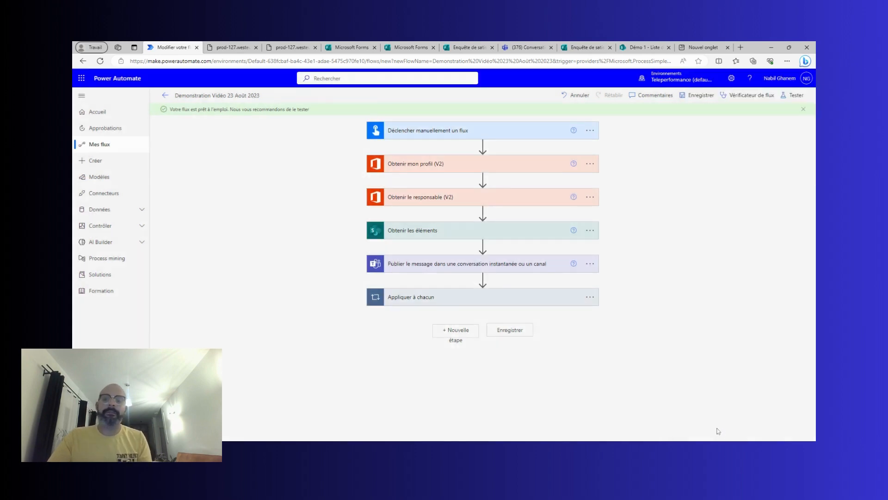
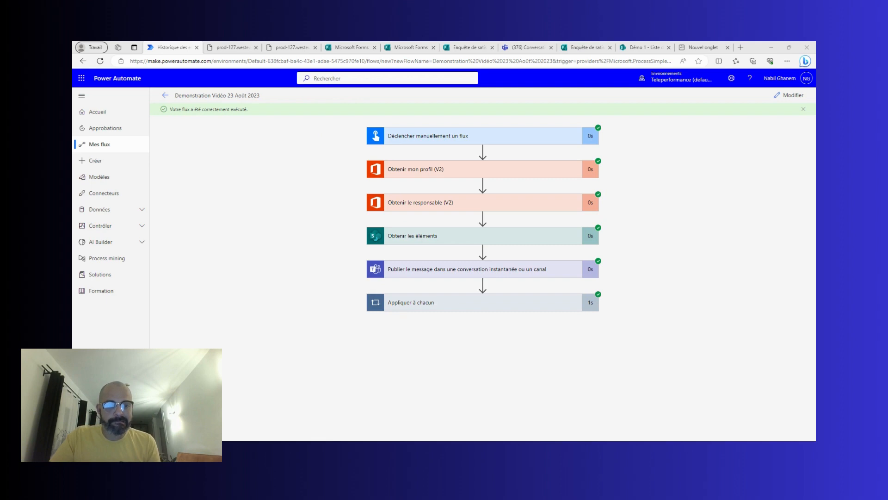
Inspect the run's sent Envoyer un e-mail (V2) step, return to editing, and view the survey's sharing page.
click(449, 305)
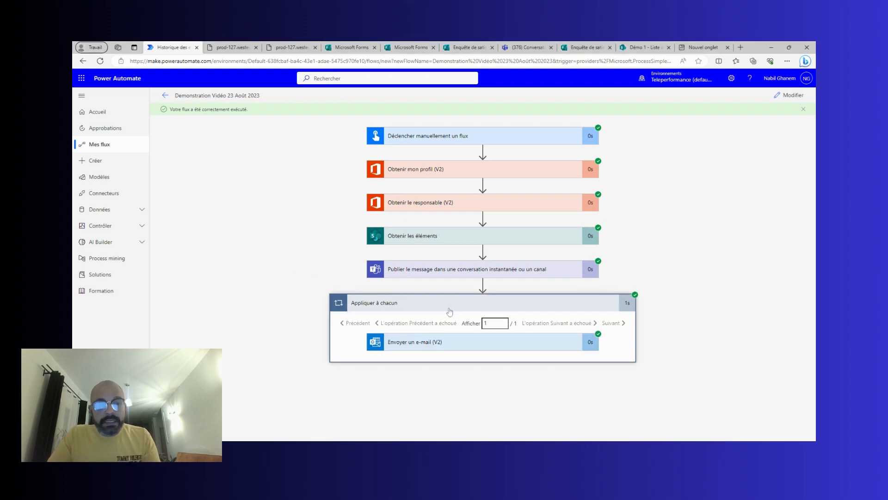
click(463, 346)
scroll(444, 330, down, 2)
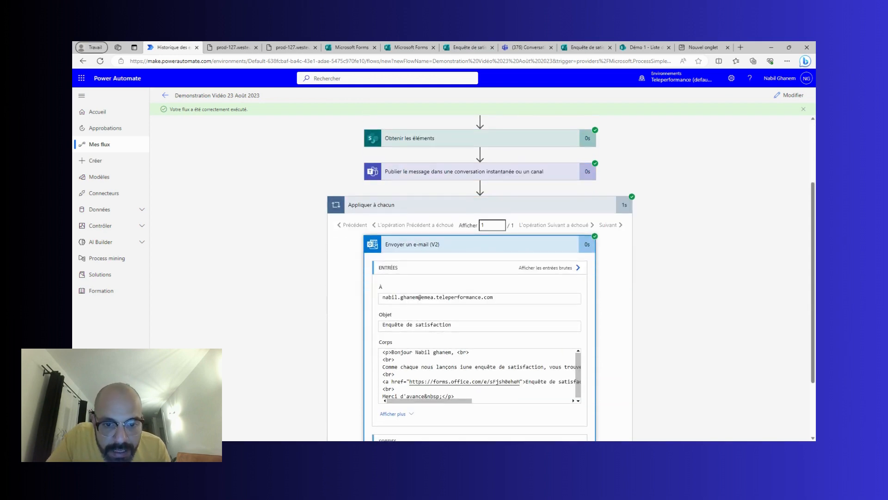
click(789, 95)
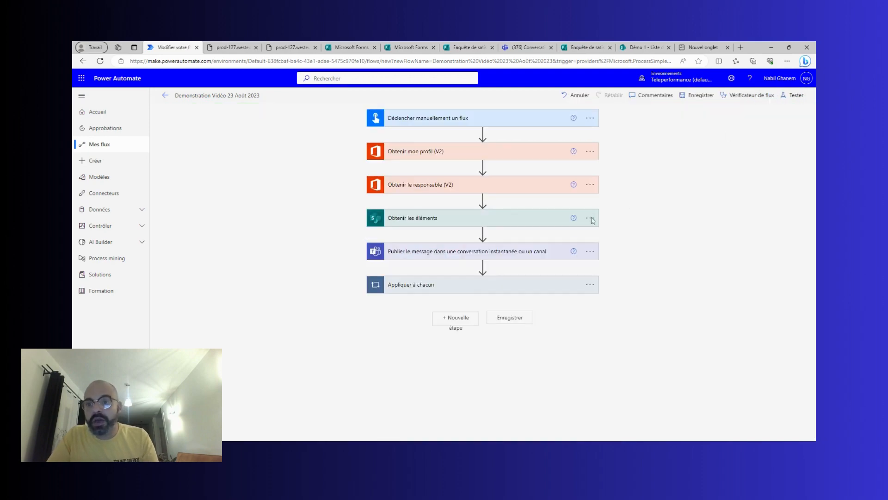
click(457, 44)
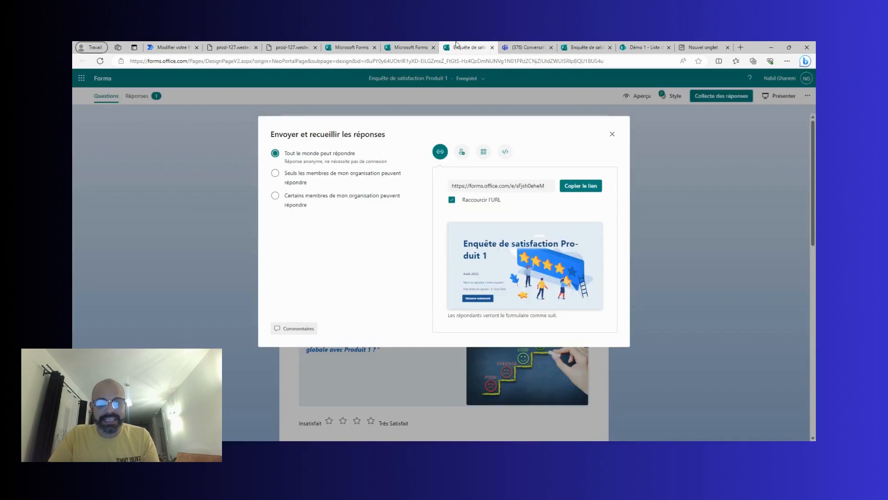
Open the first client's details in the Démo 1 Liste des Clients.
click(352, 46)
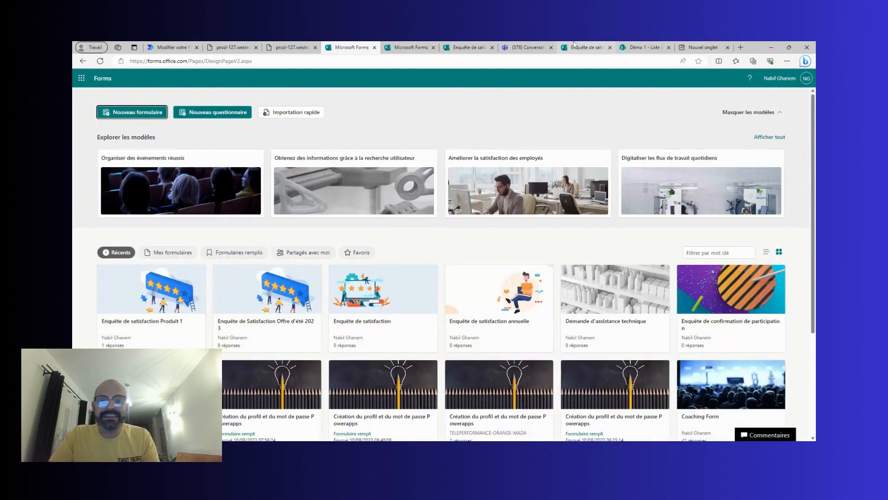
click(574, 46)
click(643, 47)
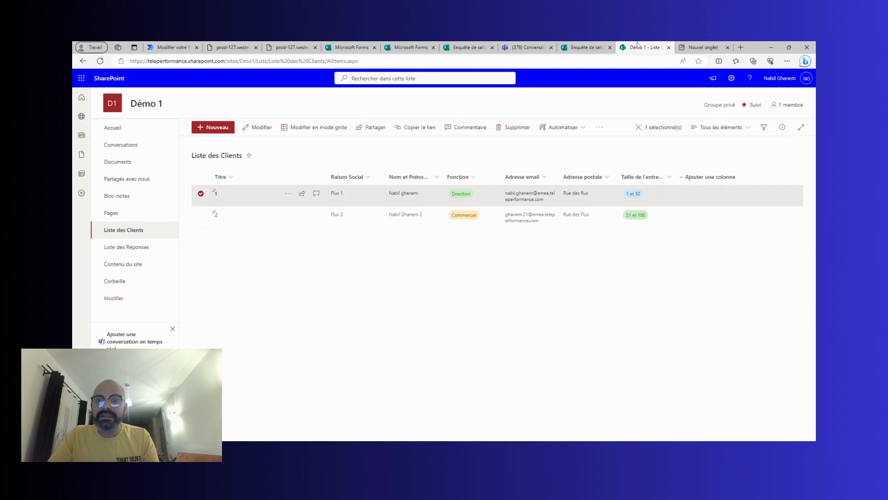
click(316, 194)
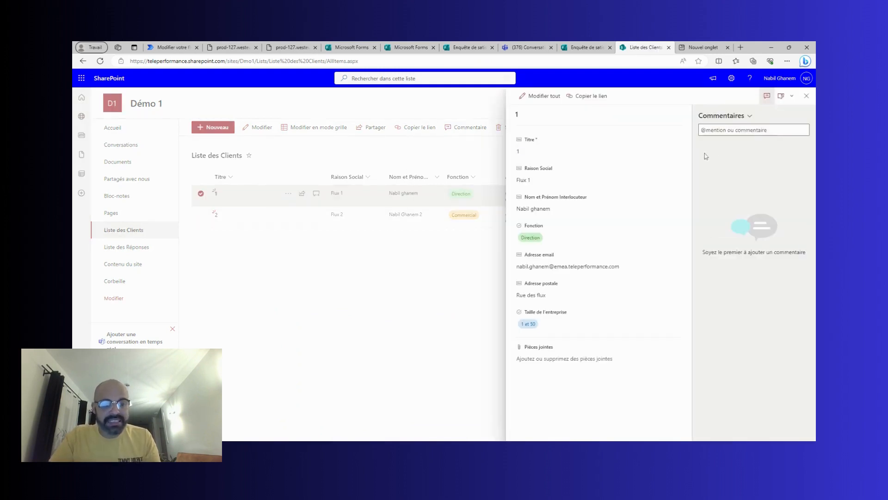
Change client 1's Adresse email to the second client's address ending '.21', save it, and return to the flow.
click(613, 267)
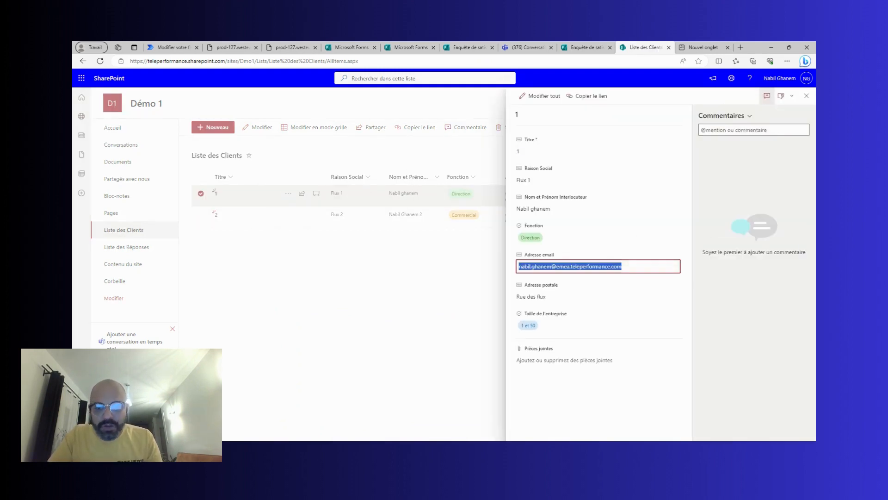
click(552, 267)
drag(548, 266, 524, 266)
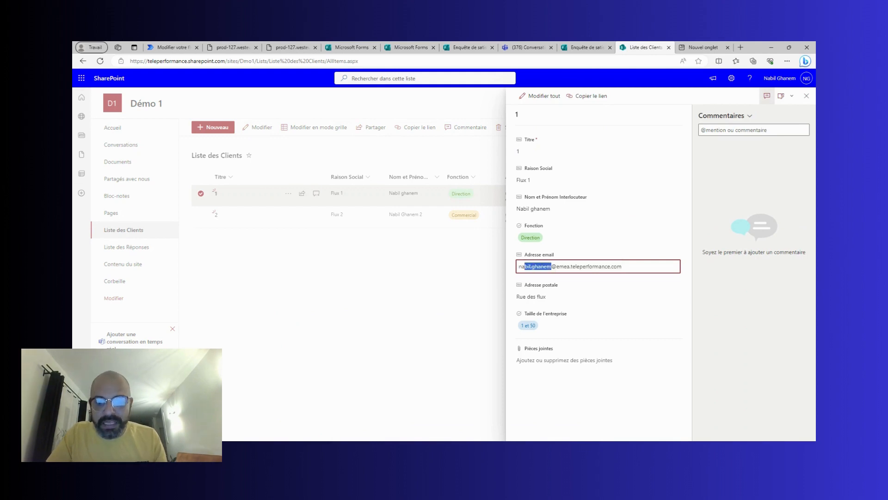
click(531, 267)
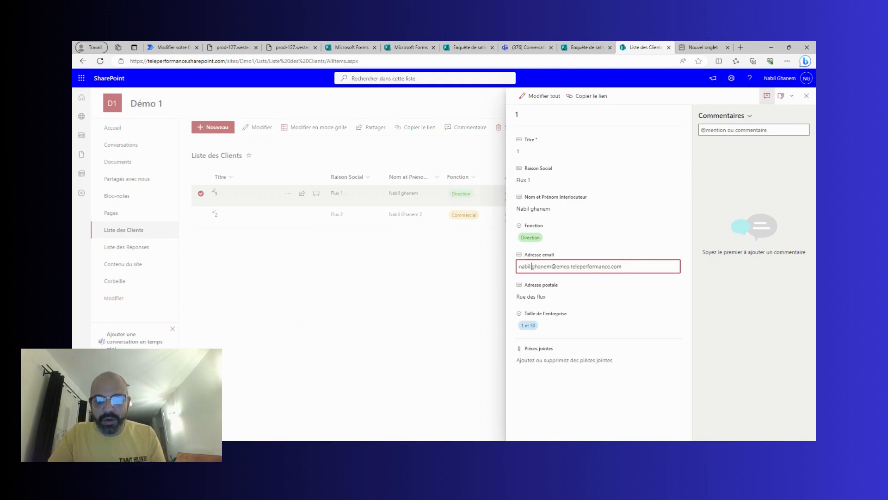
key(BackSpace)
key(BackSpace)
key(BackSpace)
key(BackSpace)
key(BackSpace)
key(BackSpace)
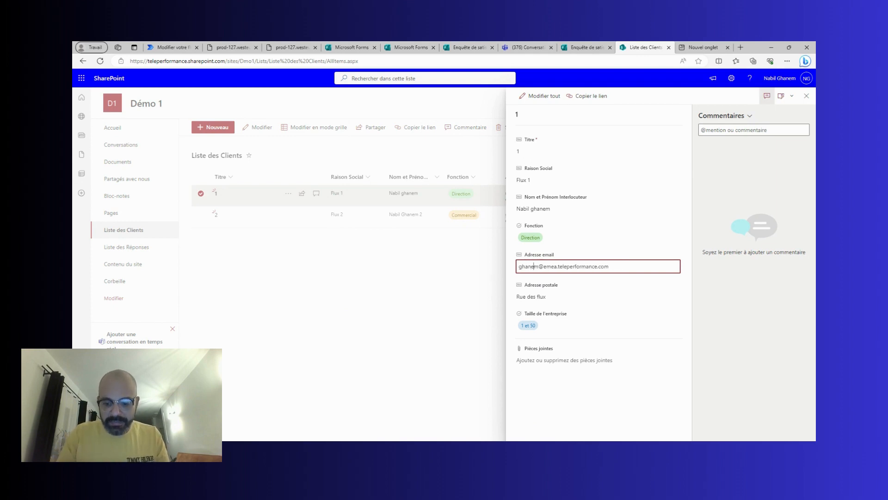
click(538, 267)
text(.21)
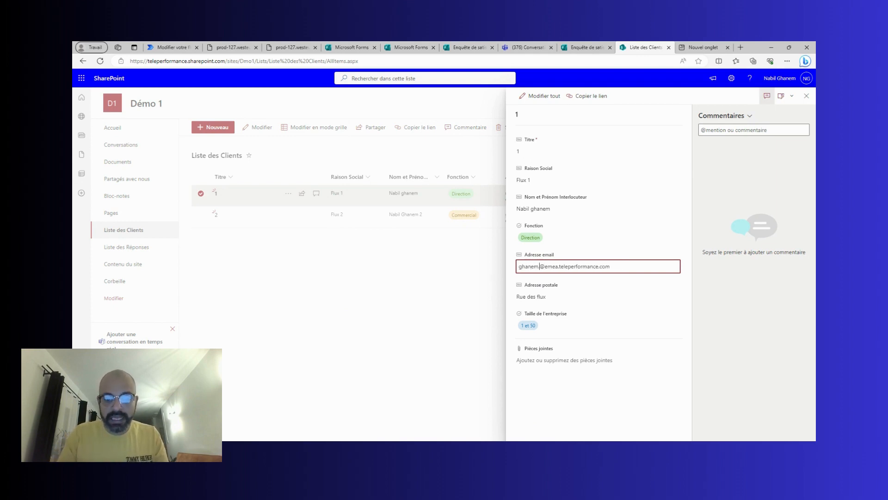
click(574, 287)
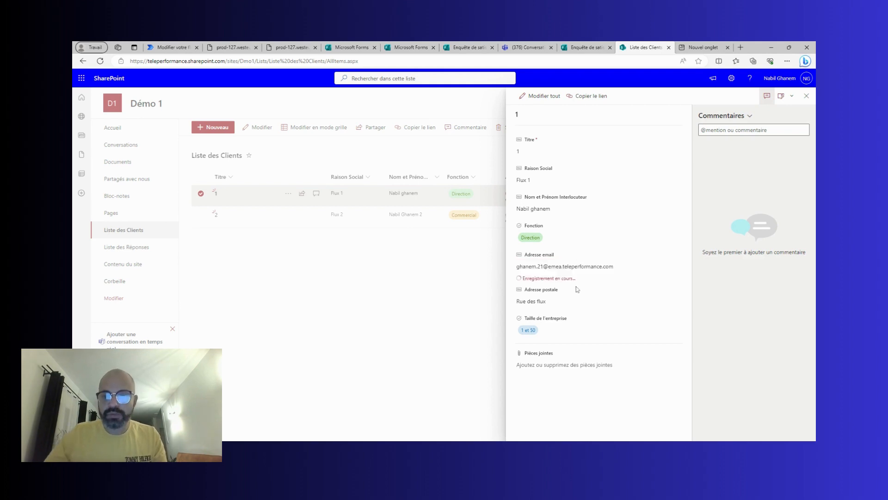
click(805, 97)
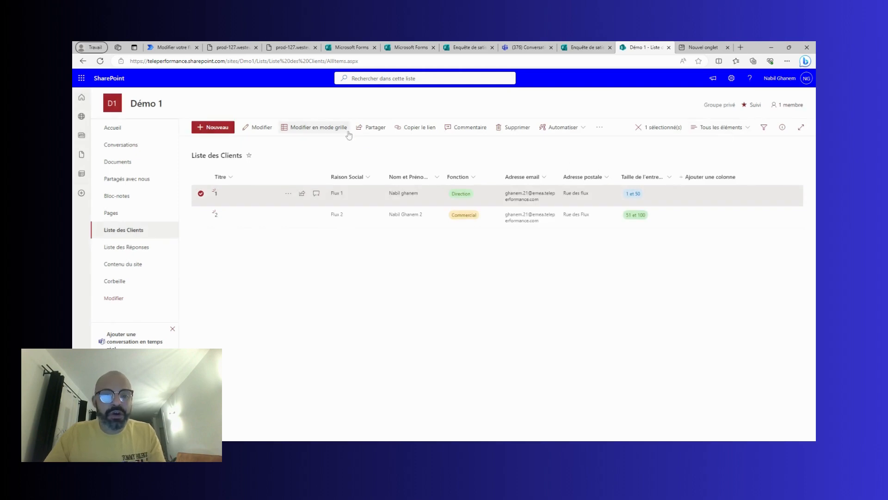
click(171, 47)
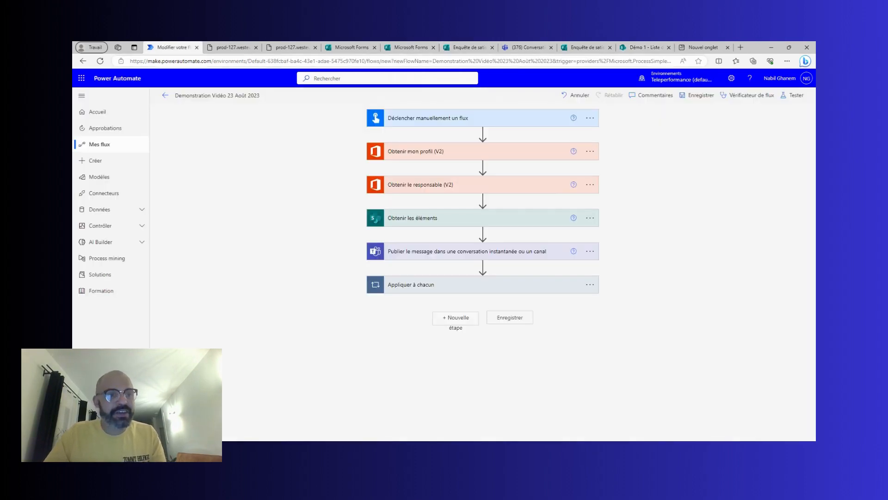
Save the flow, run a manual test that succeeds on all six steps, and reopen it for editing.
click(698, 95)
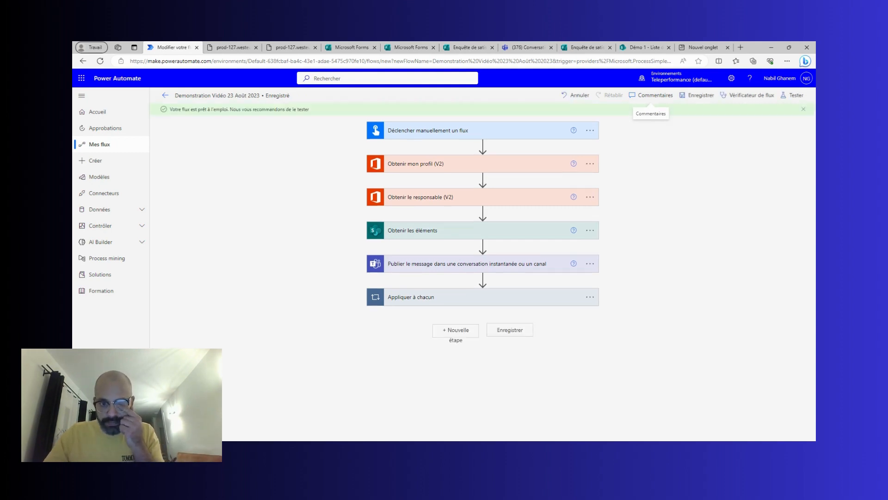
click(794, 96)
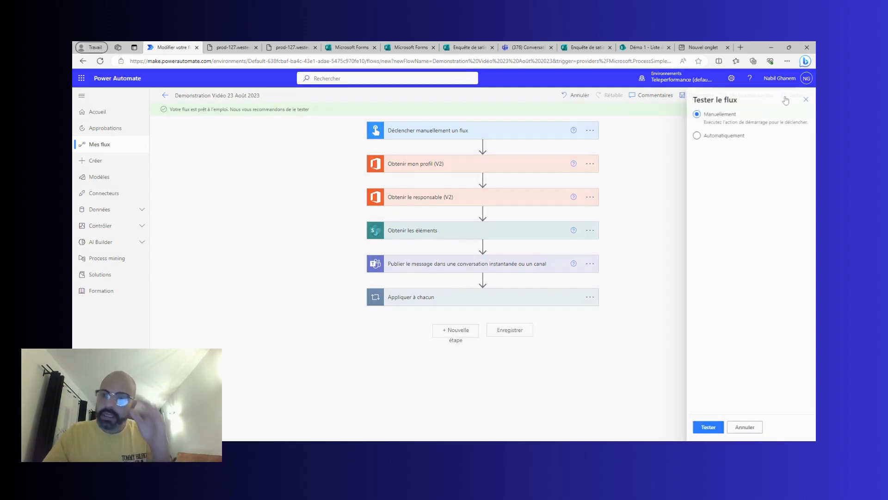
click(718, 430)
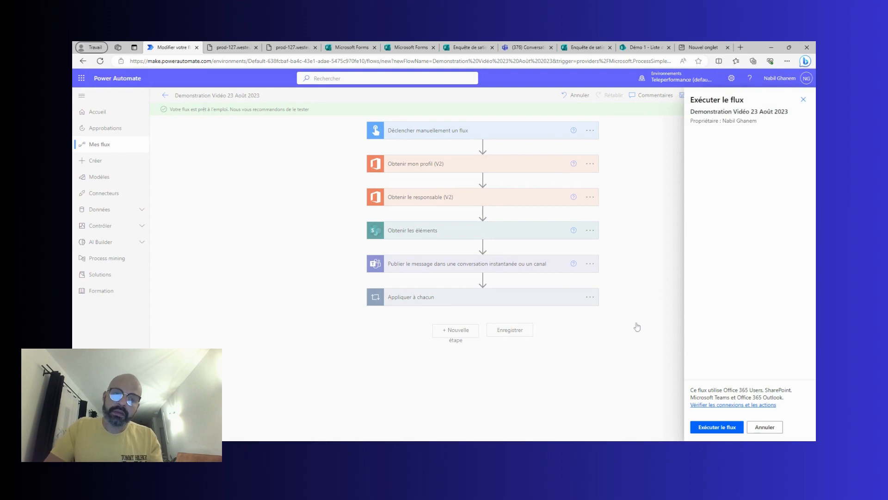
click(718, 427)
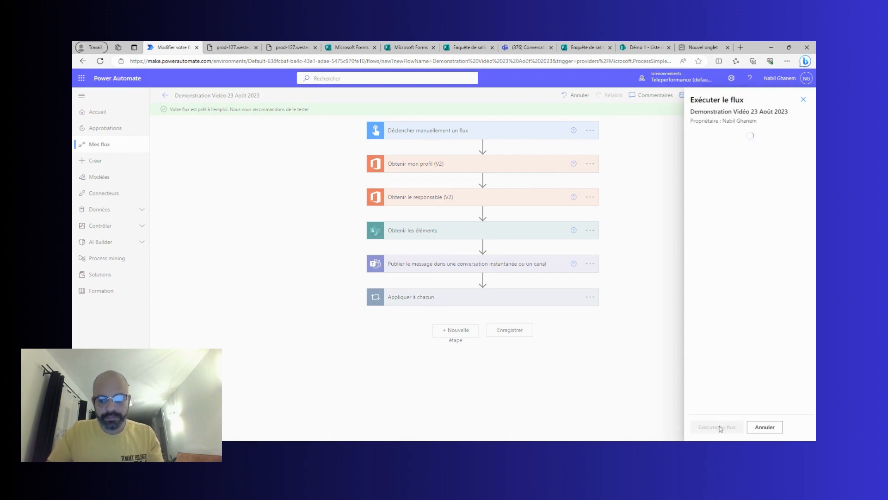
click(708, 426)
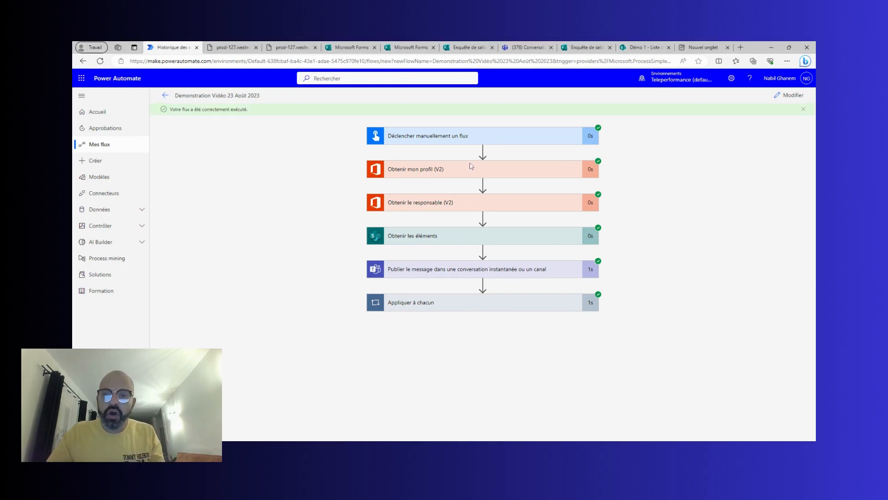
click(792, 94)
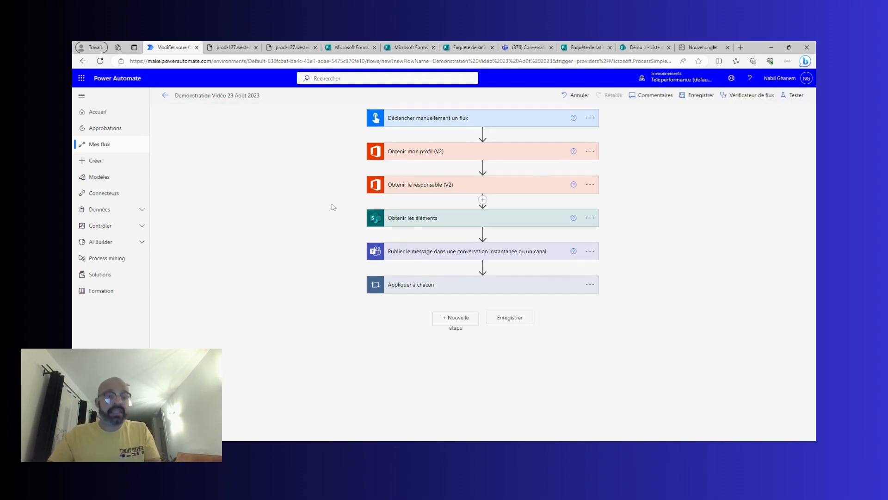
Add a Teams 'Publier le message dans une conversation instantanée ou un canal' action after the loop's email step.
click(452, 286)
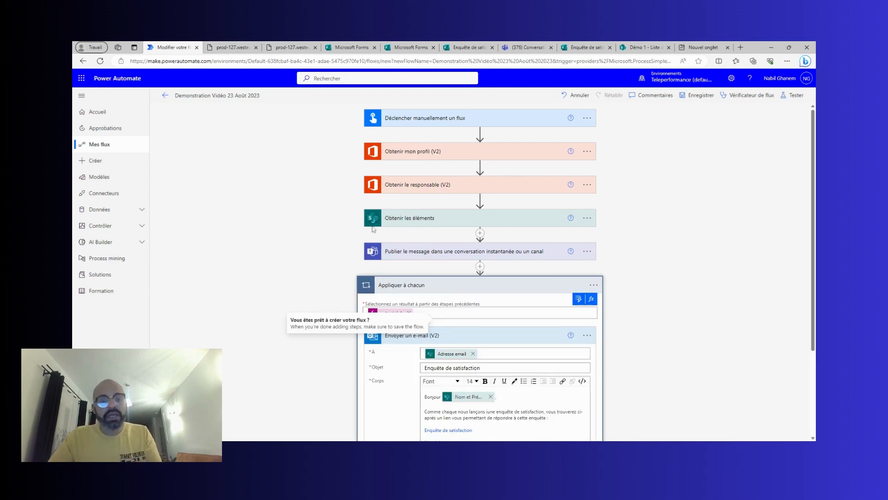
scroll(363, 214, down, 3)
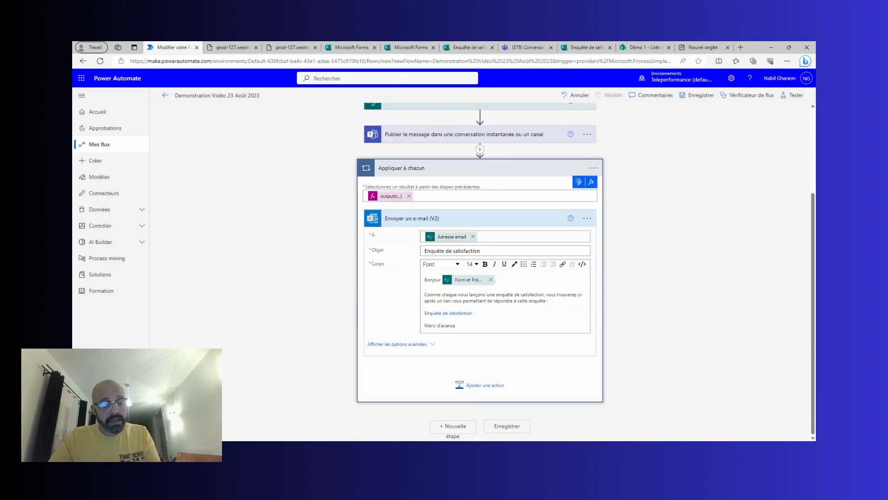
click(481, 391)
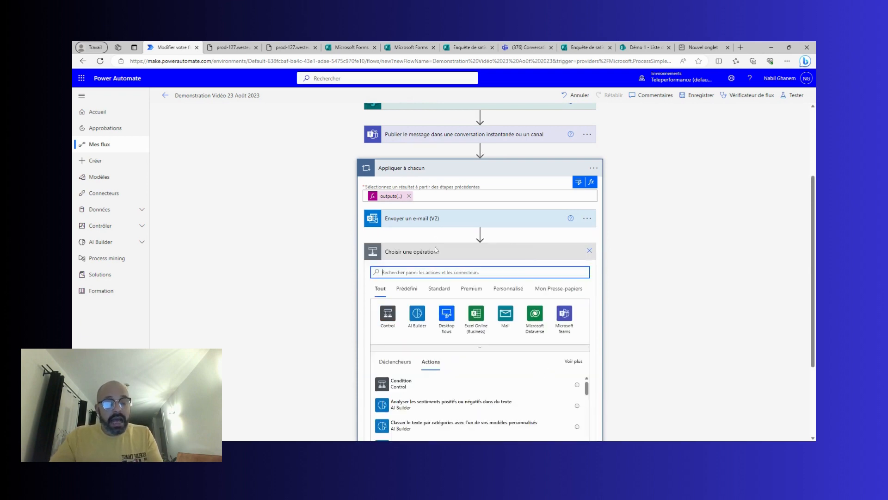
click(566, 322)
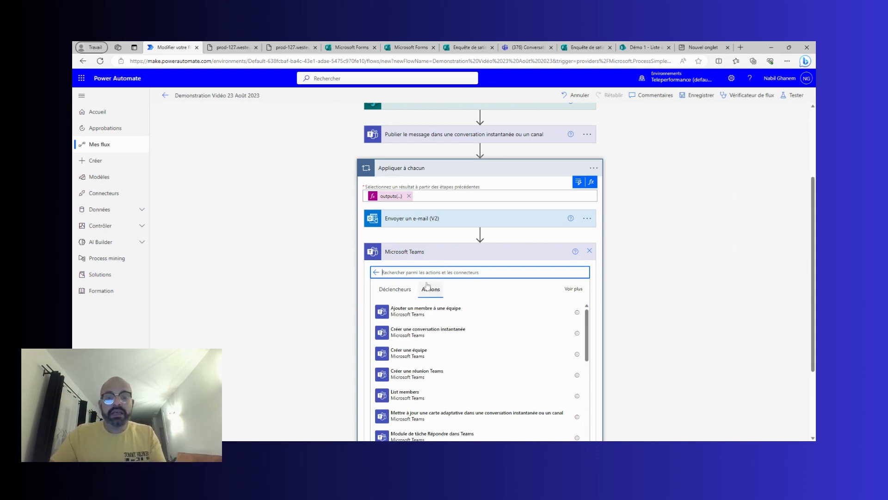
text(publier)
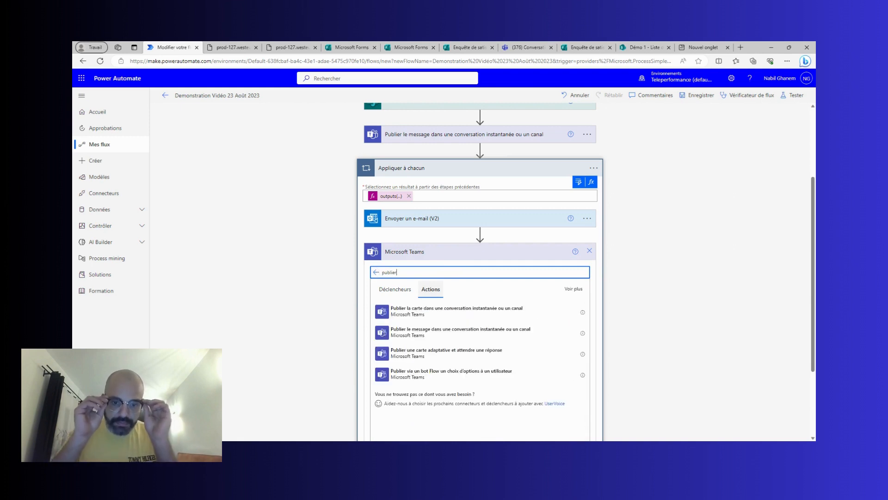
click(436, 334)
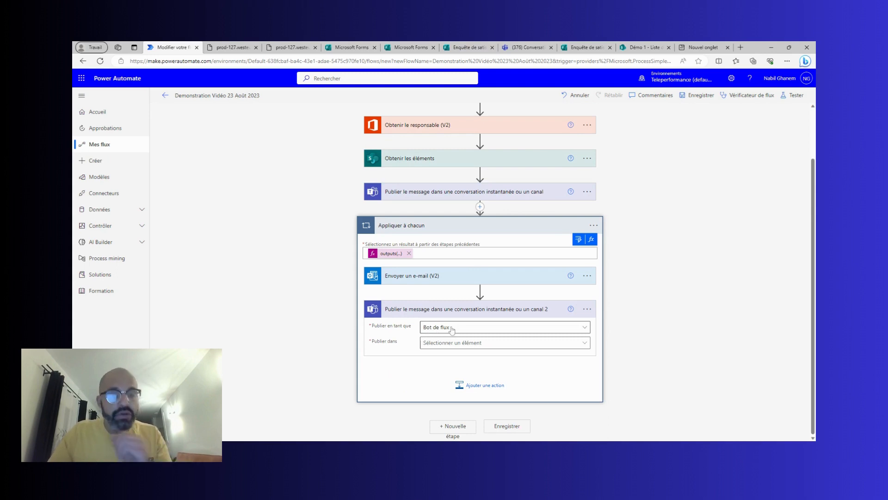
Post to Chat with Flow bot, with recipient Nom d'utilisateur principal from Obtenir mon profil (V2).
click(453, 343)
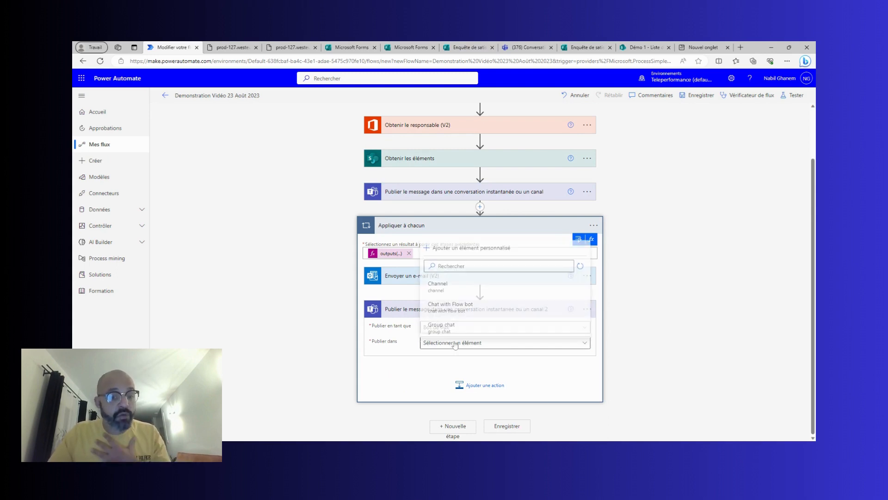
click(462, 305)
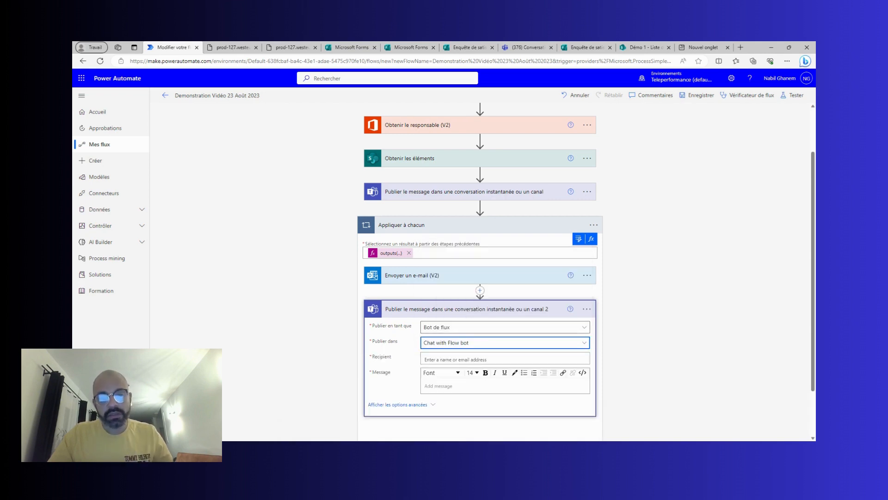
click(481, 359)
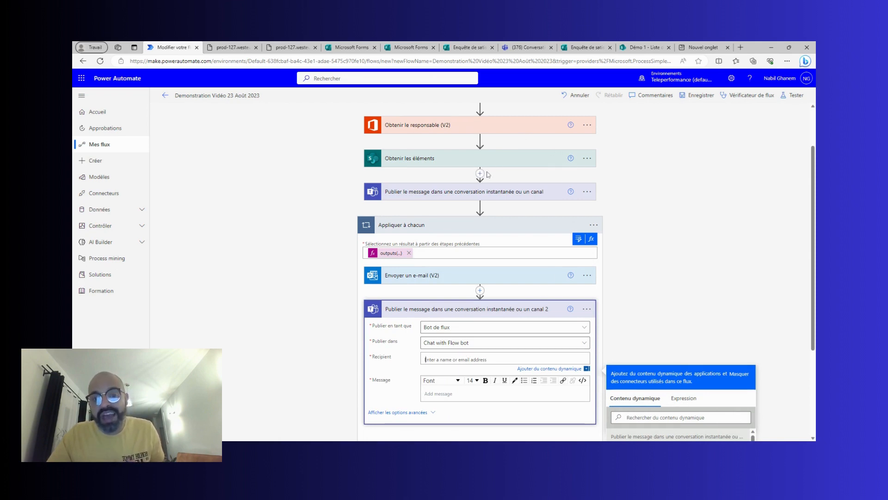
scroll(472, 174, up, 2)
scroll(630, 204, down, 5)
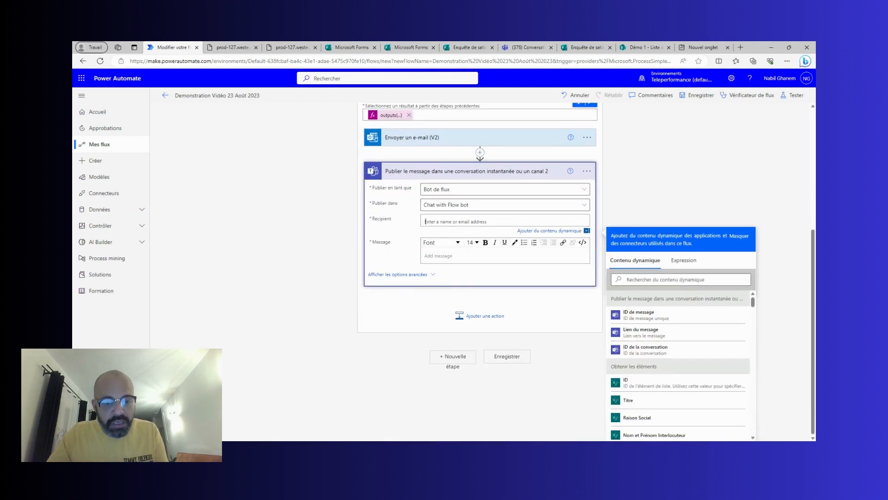
click(681, 280)
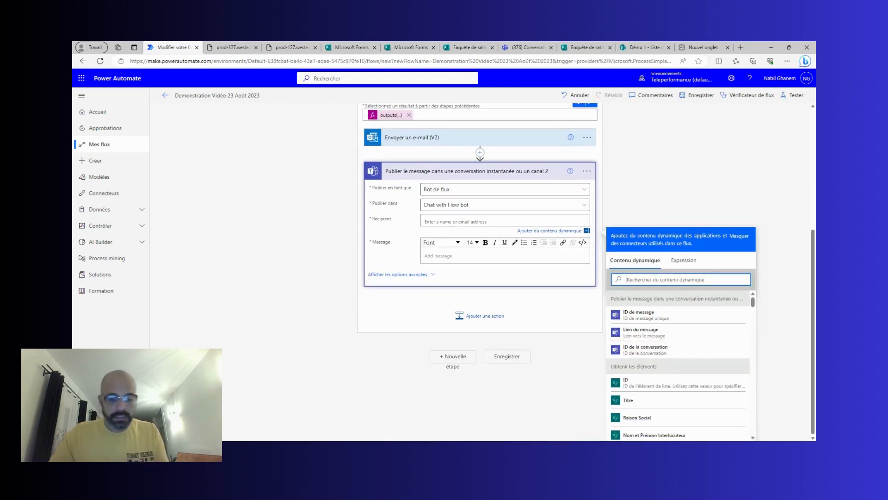
text(ut)
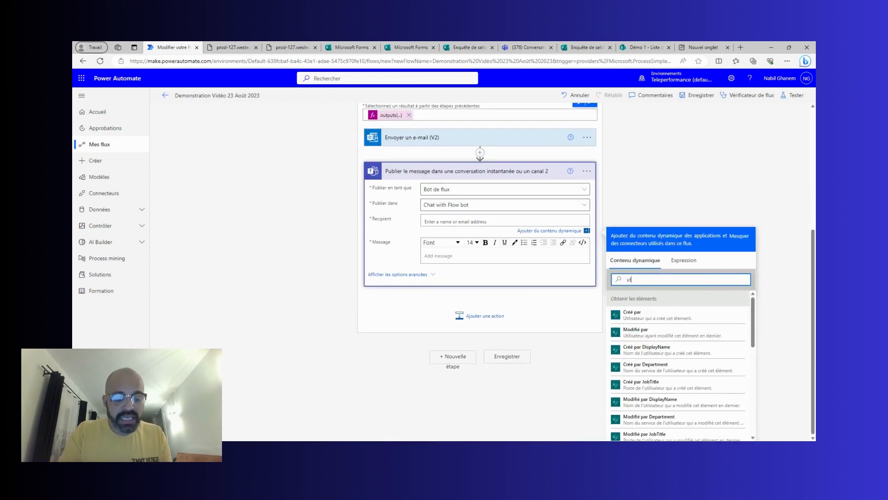
text(ilisa)
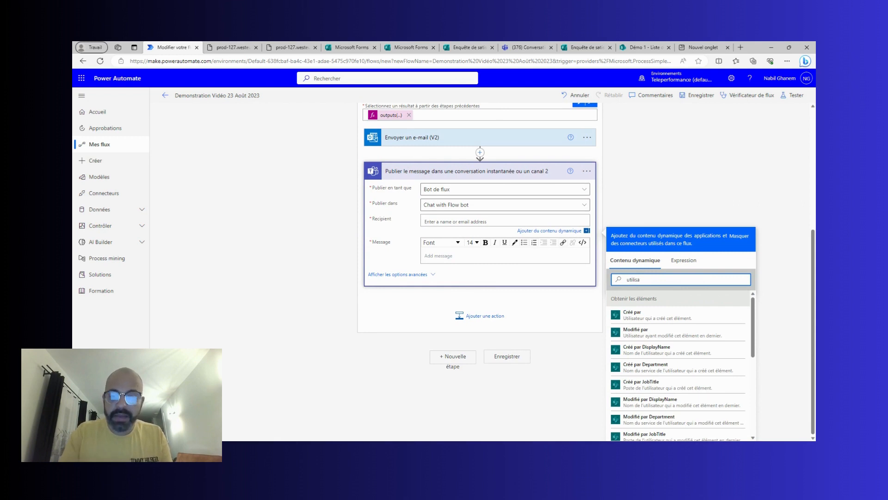
text(teur pr)
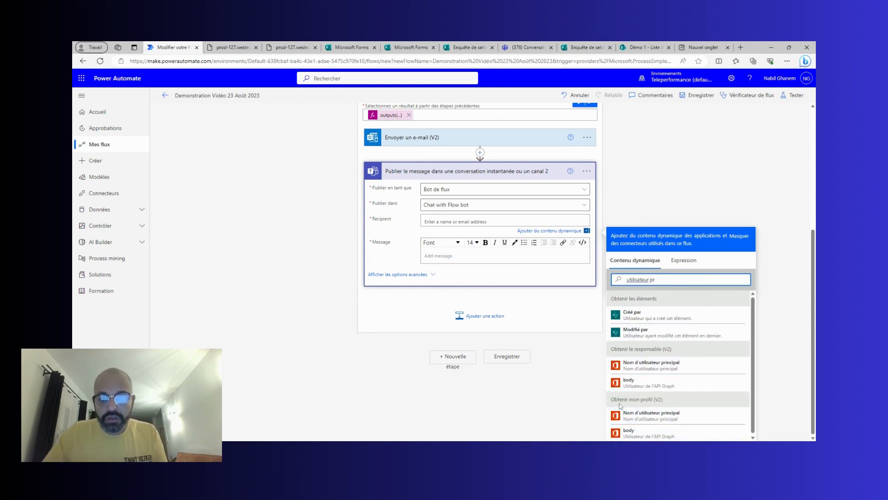
click(674, 417)
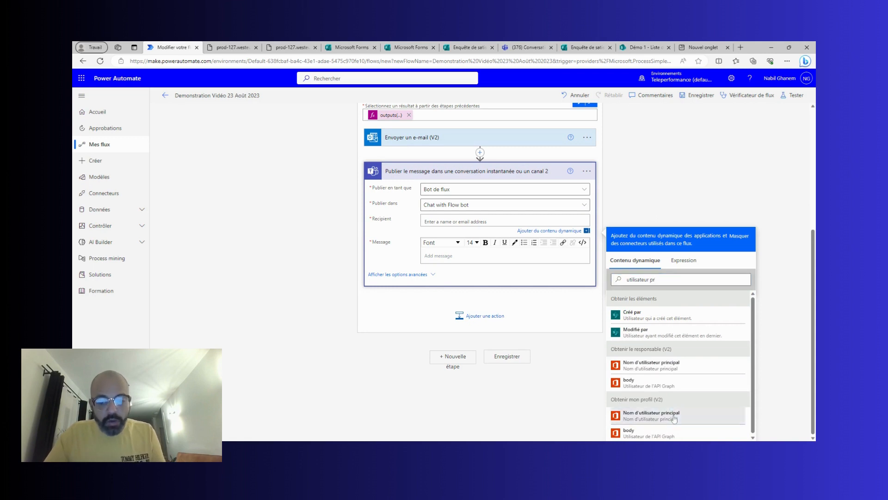
click(455, 260)
scroll(458, 266, up, 2)
Write the message 'Enquête de satisfaction envoyée avec succès à' plus the item's Raison Social, and save the flow.
text(En)
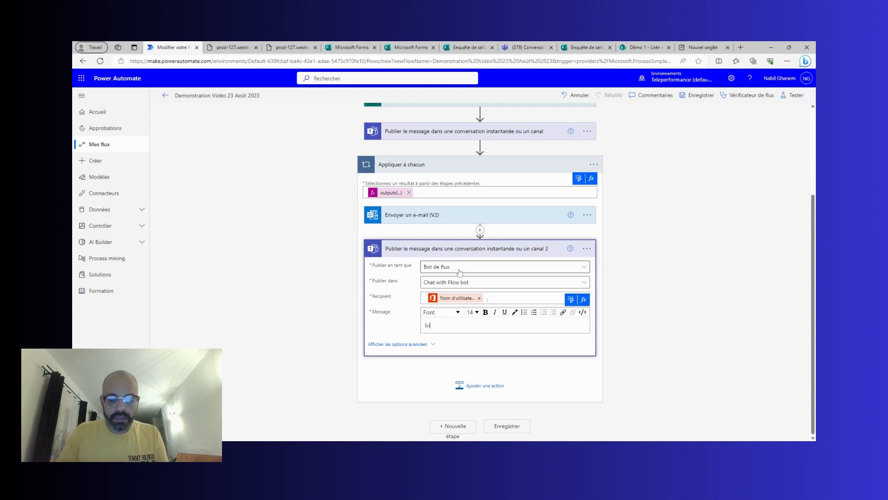
text(quête)
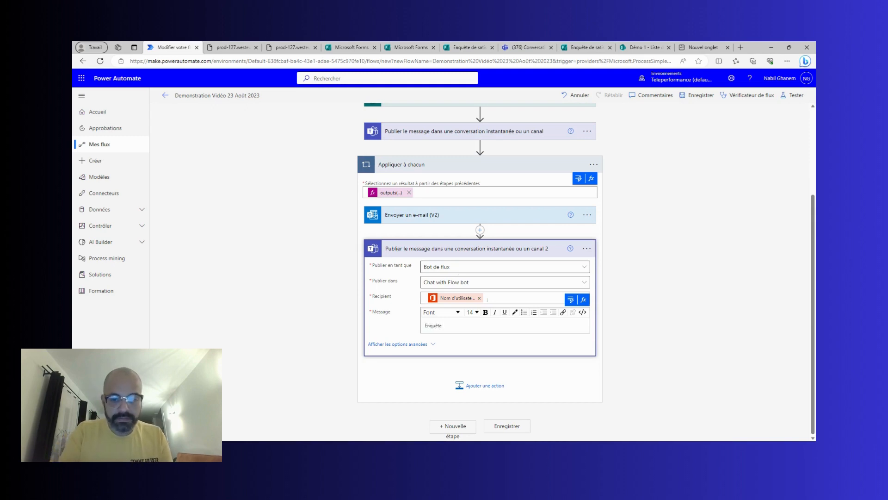
text( de s)
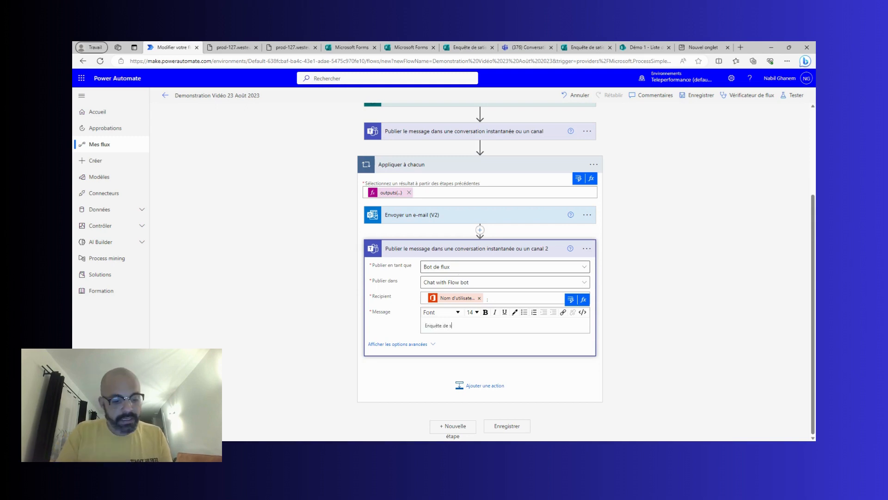
text(a)
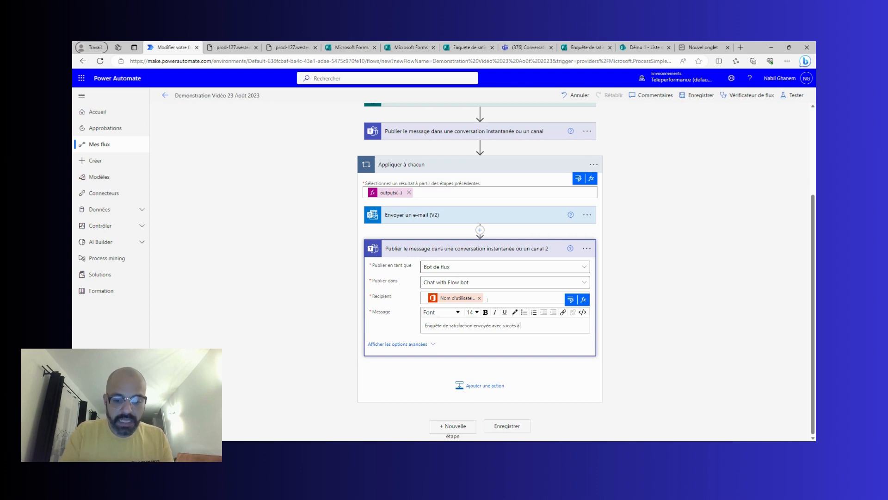
click(583, 299)
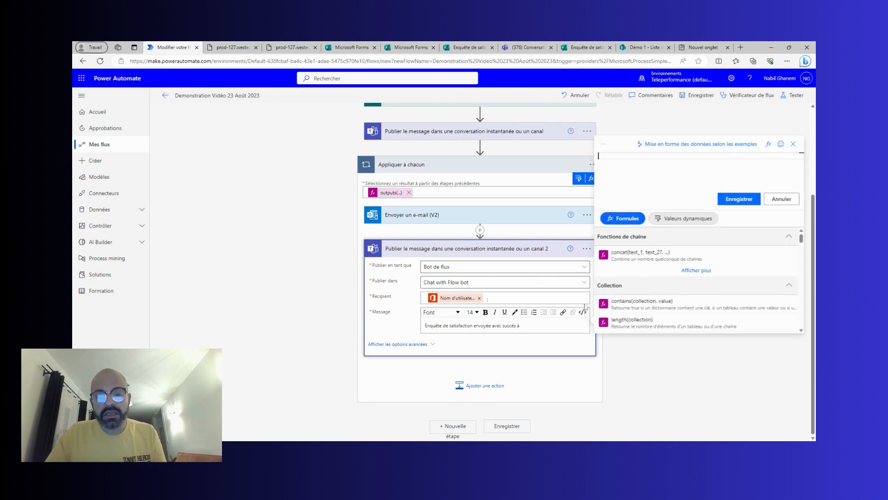
click(690, 218)
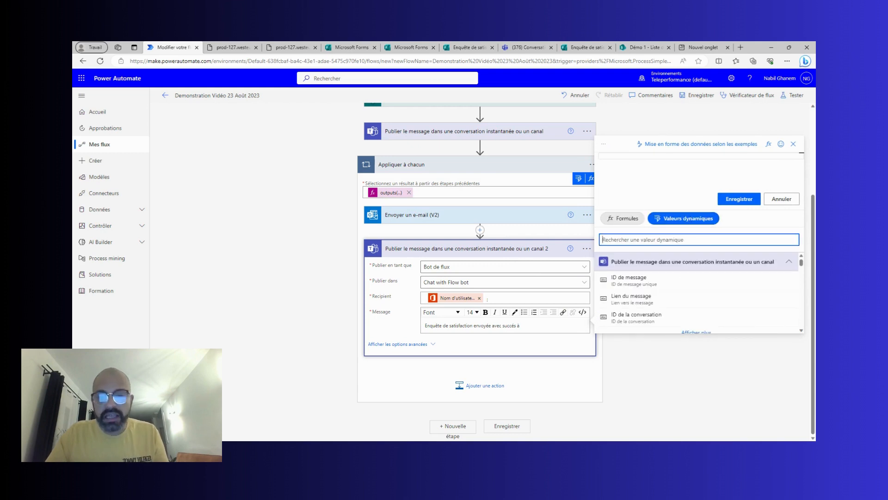
text(rai)
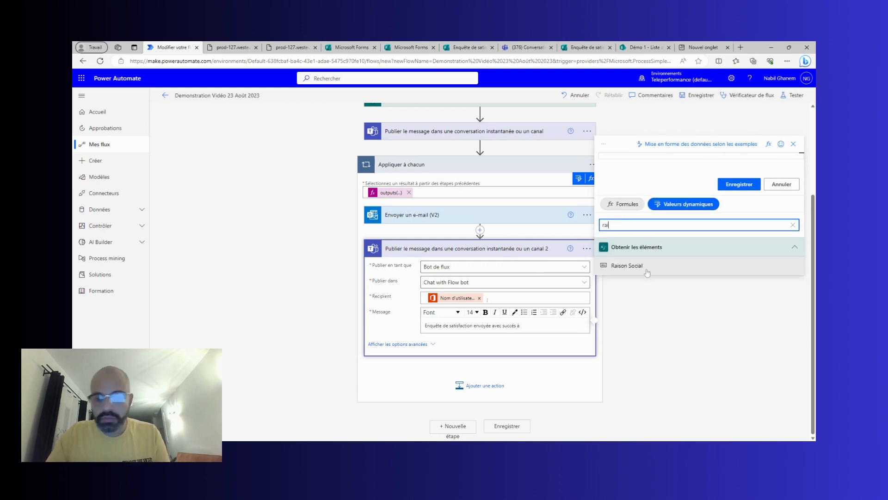
click(627, 266)
click(738, 185)
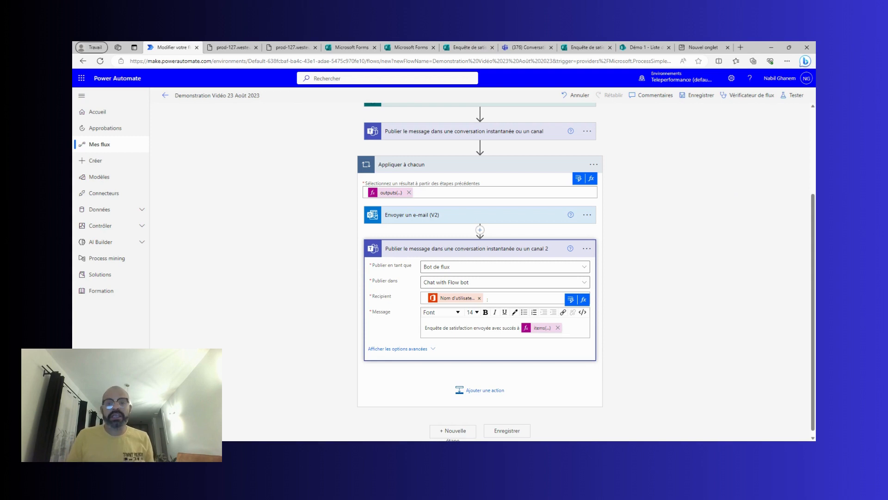
click(701, 96)
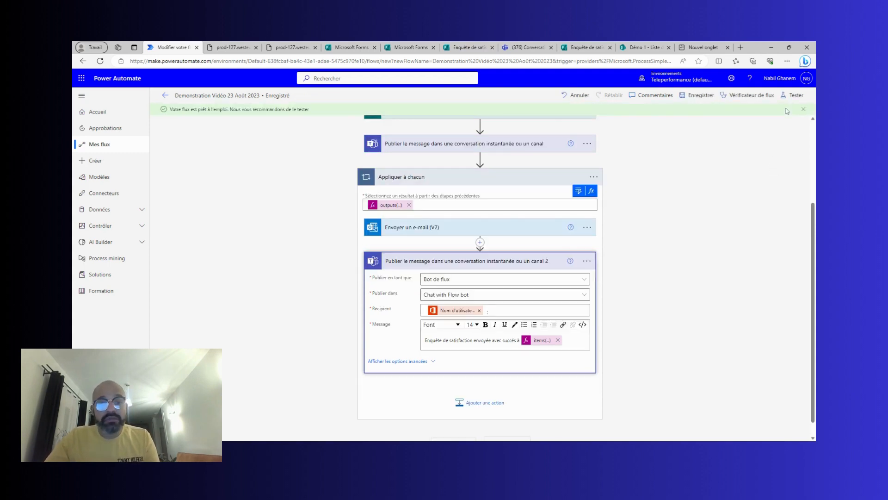
Test the flow manually, confirm every step succeeds, and go to the Teams chat.
click(793, 96)
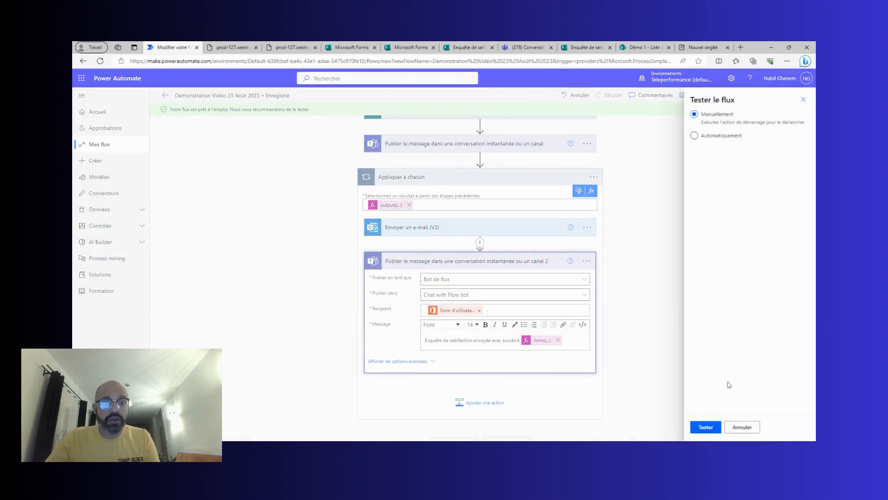
click(701, 426)
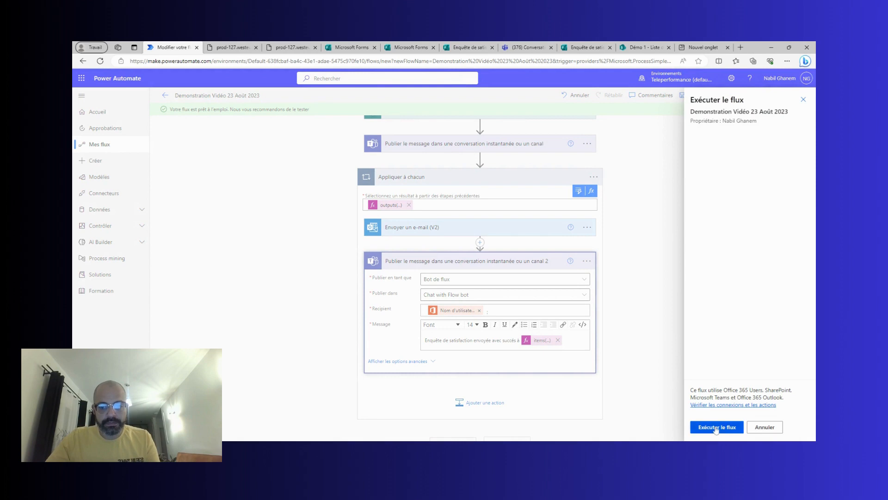
click(716, 428)
click(708, 427)
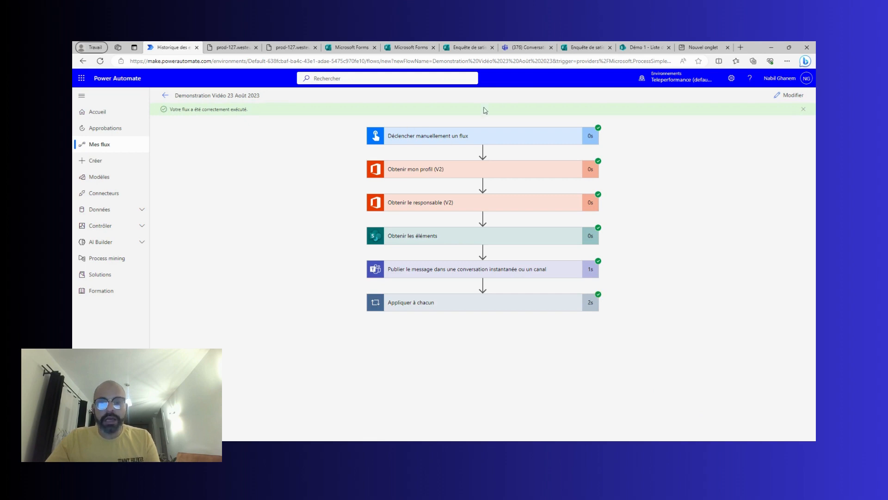
click(522, 45)
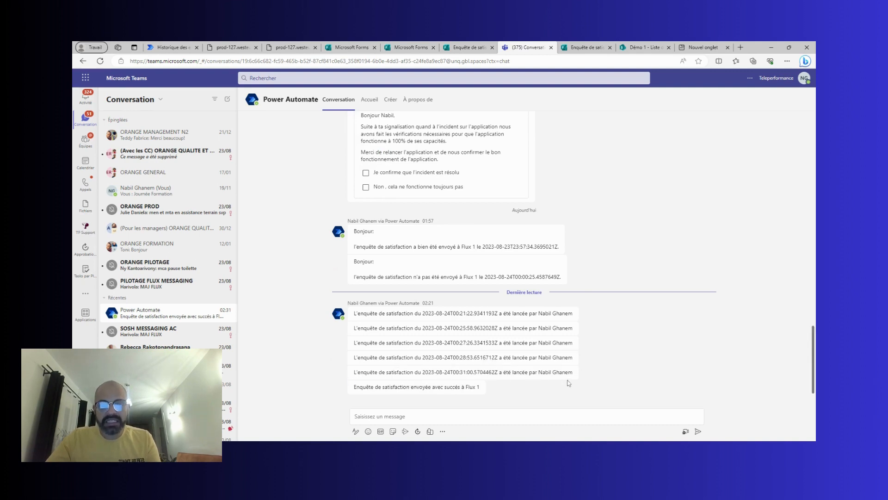
Select the bot's 'Enquête de satisfaction envoyée avec succès à Flux 1' message, then return to the run history.
mouse_move(510, 329)
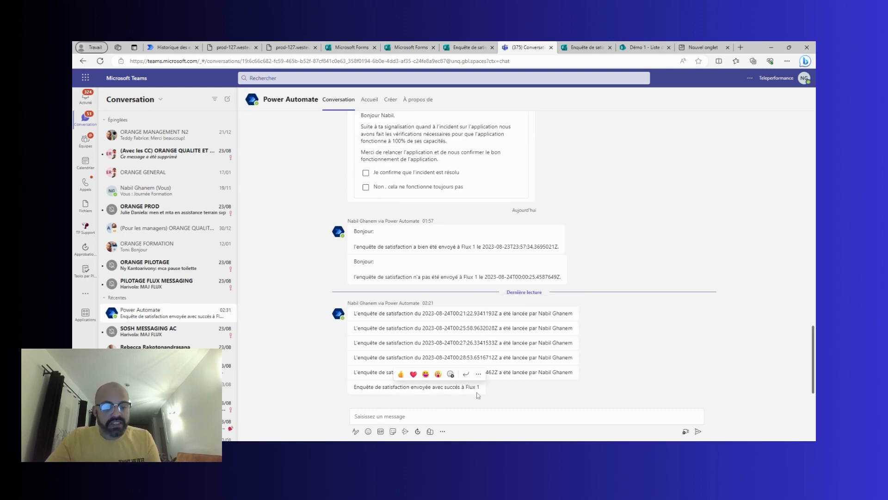
drag(485, 391, 353, 386)
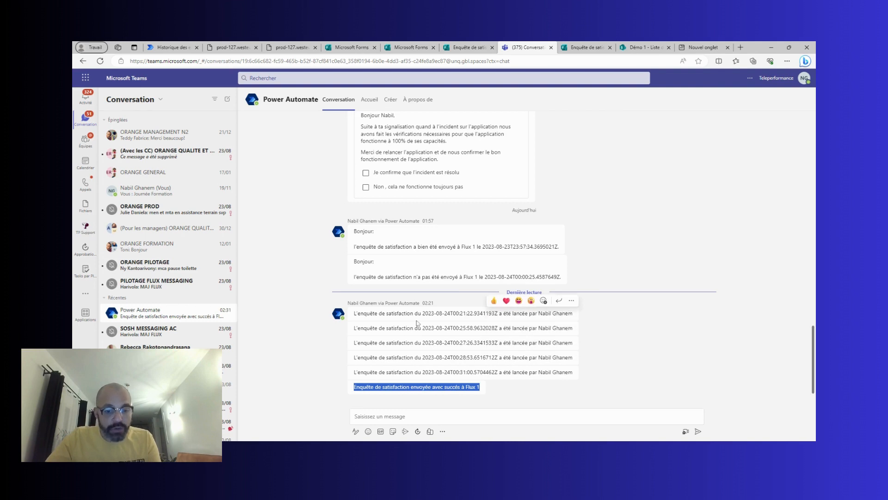
key(ctrl+1)
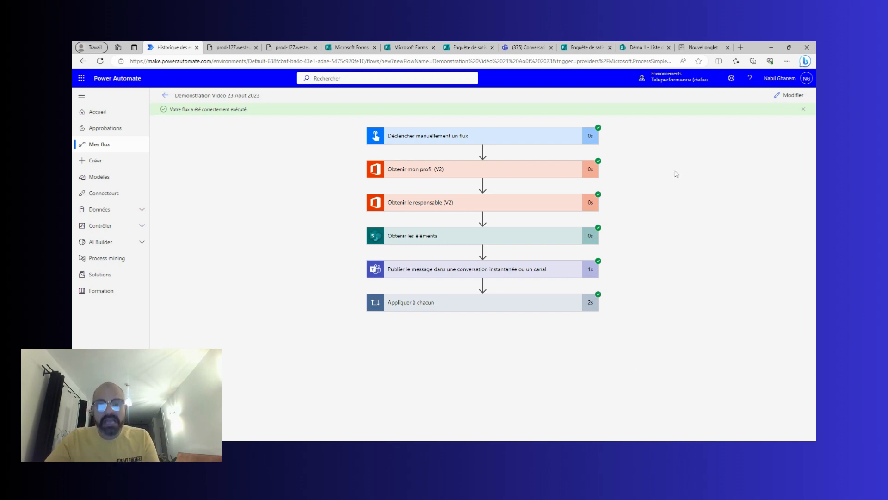
Reopen the flow and add a parallel branch after the Envoyer un e-mail step.
click(789, 96)
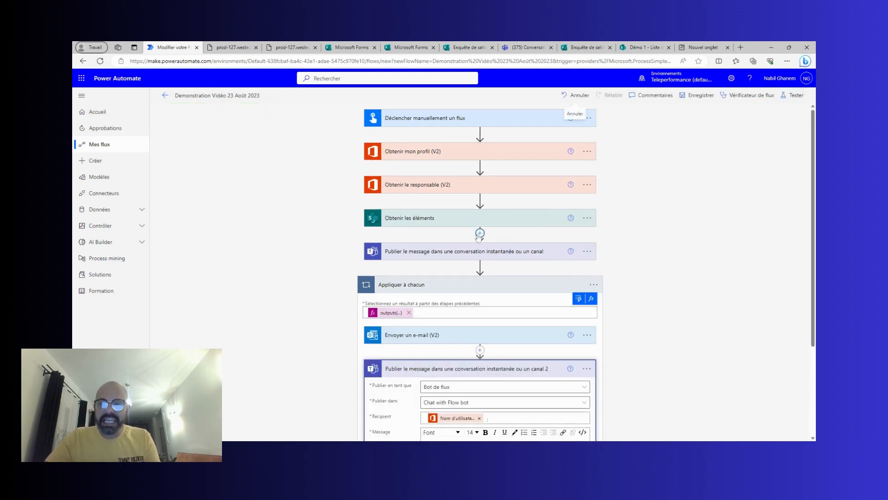
scroll(342, 256, down, 3)
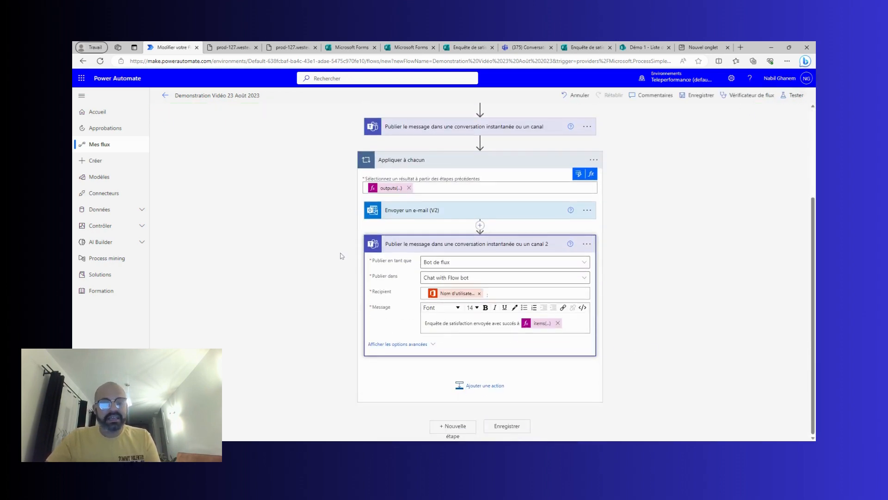
click(587, 244)
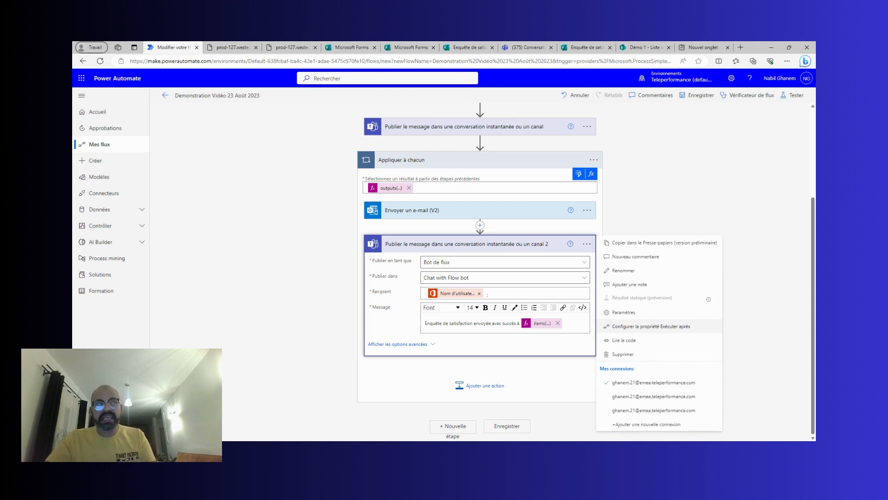
click(639, 326)
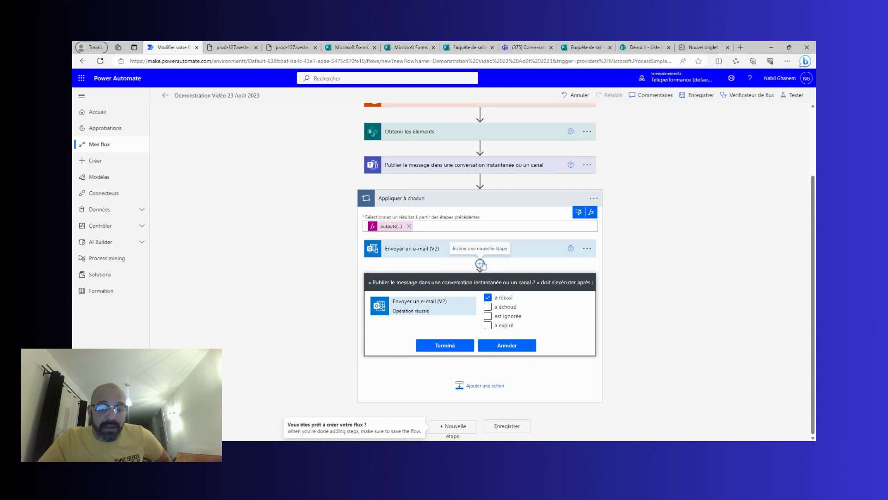
click(480, 263)
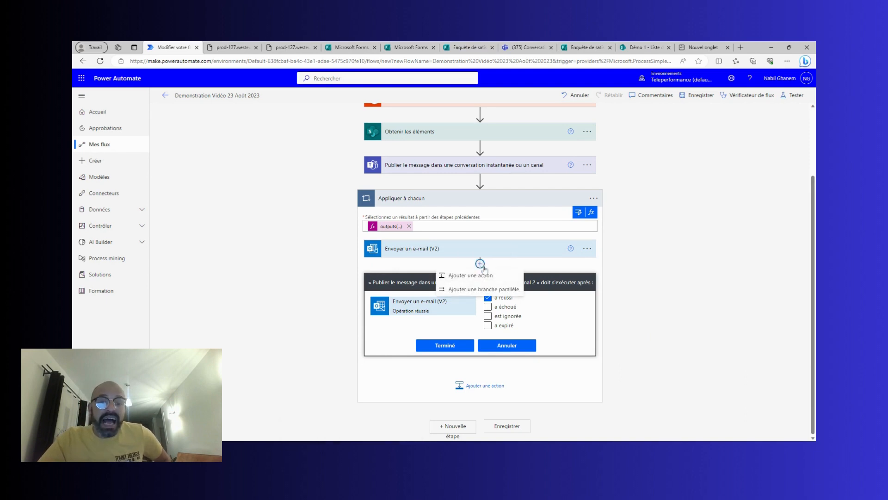
click(490, 290)
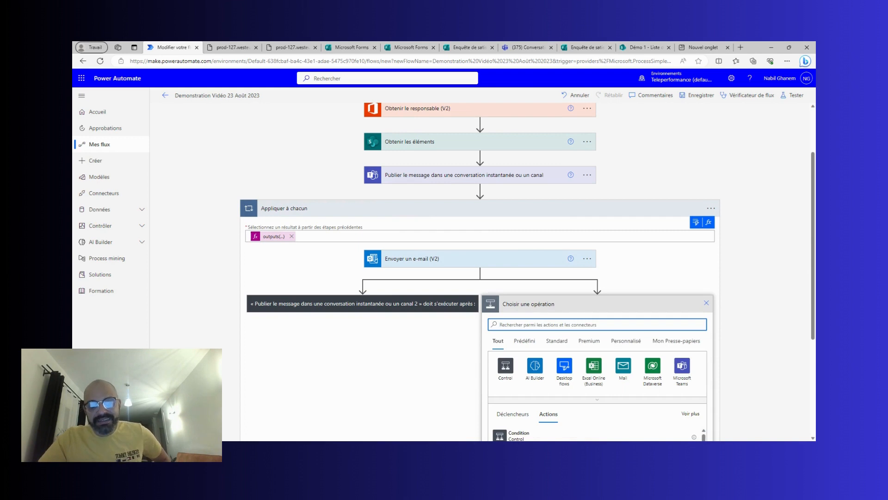
click(380, 309)
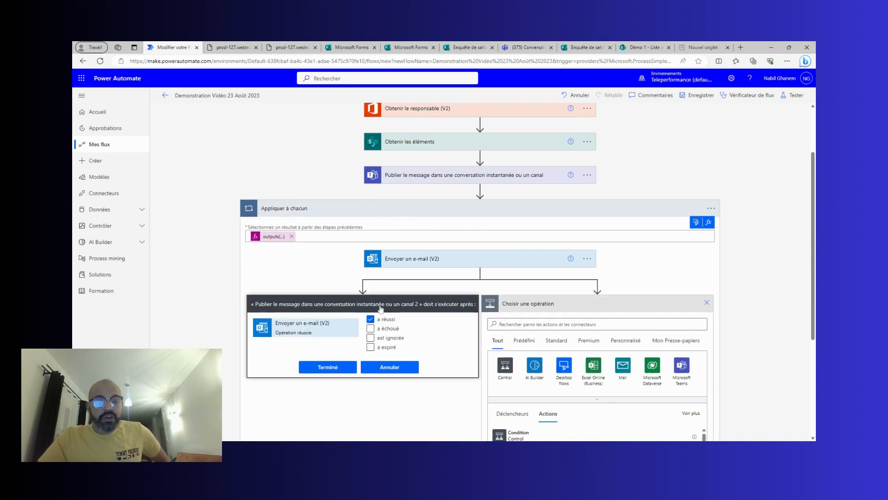
click(343, 370)
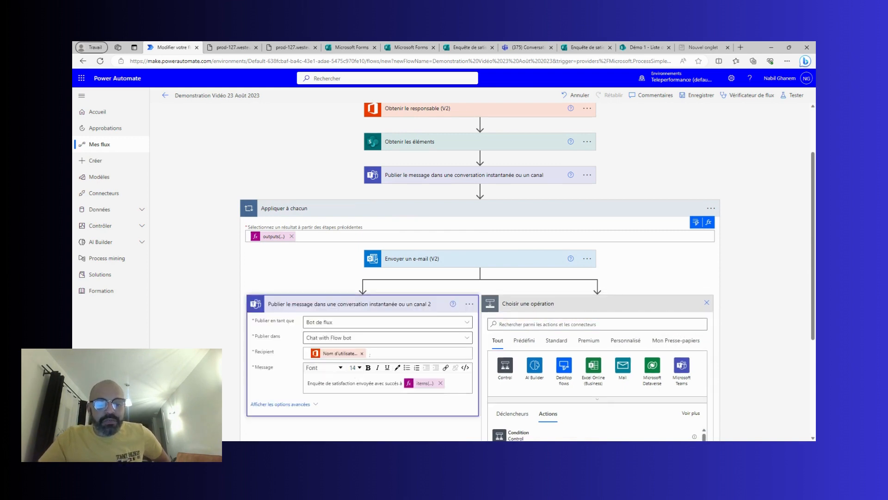
Copy the Teams success-message action and paste it into the new parallel branch.
click(470, 304)
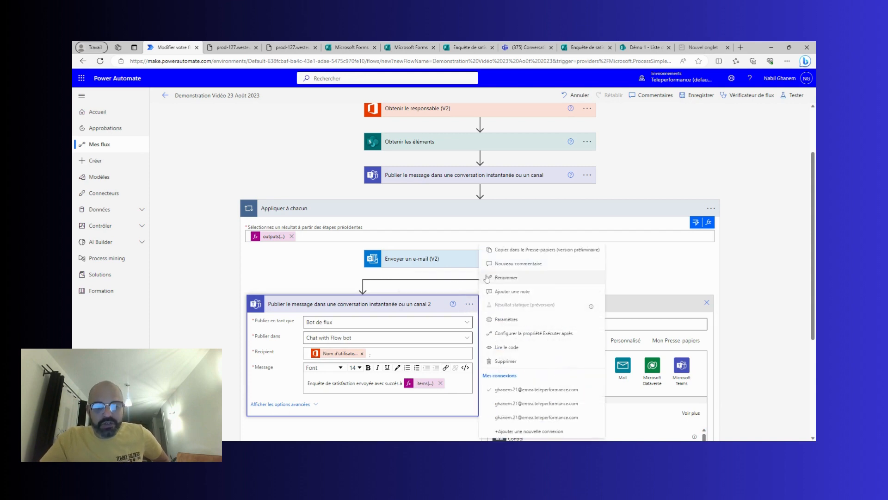
click(507, 251)
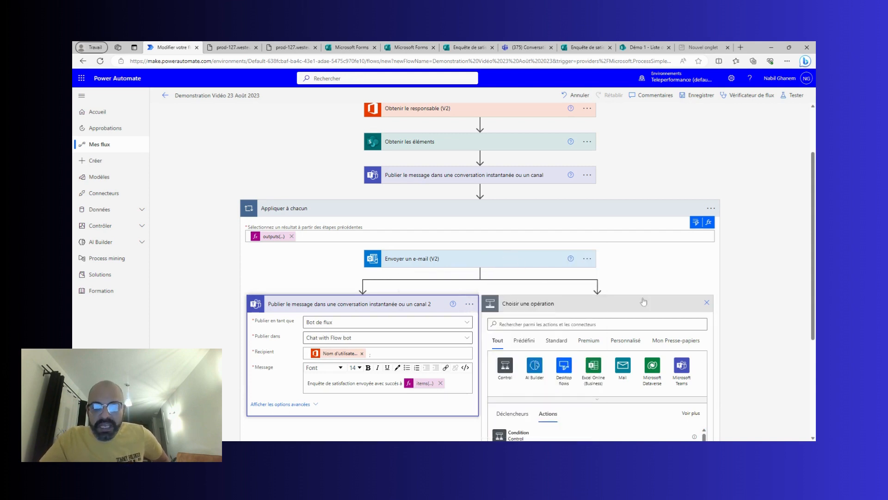
click(677, 343)
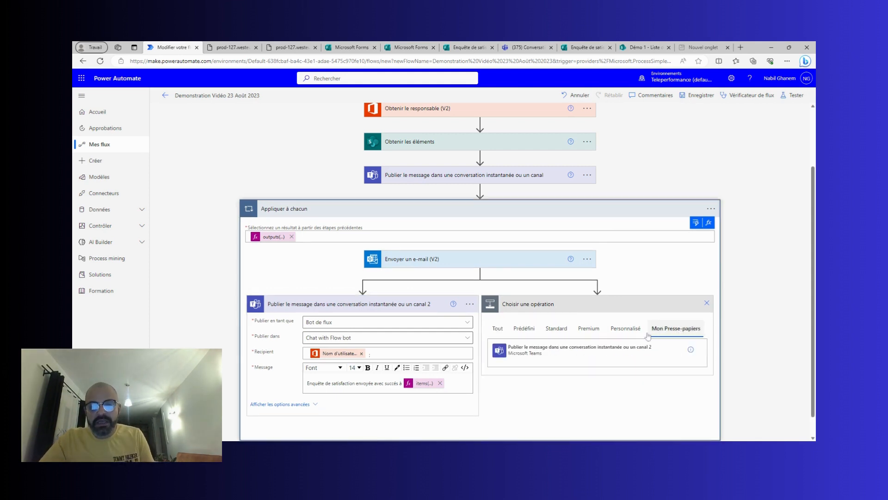
click(588, 353)
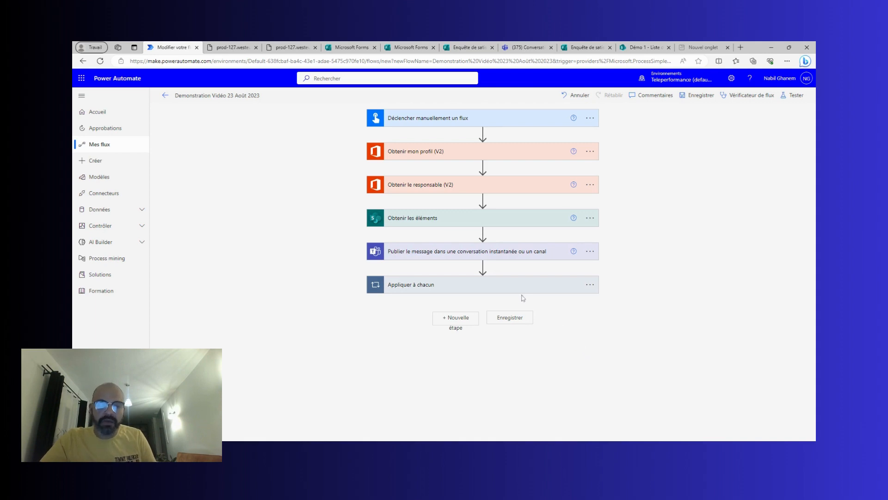
Set the pasted Teams action to run only when the email step 'a échoué', not 'a réussi'.
click(516, 291)
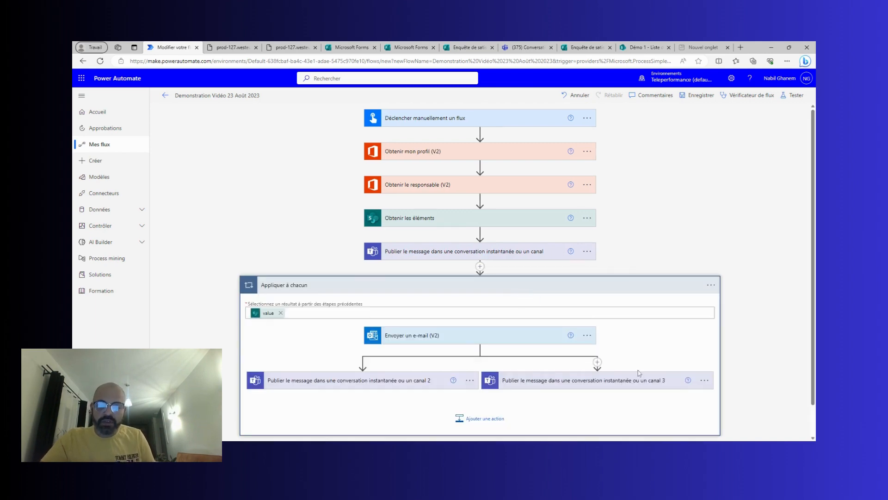
click(704, 381)
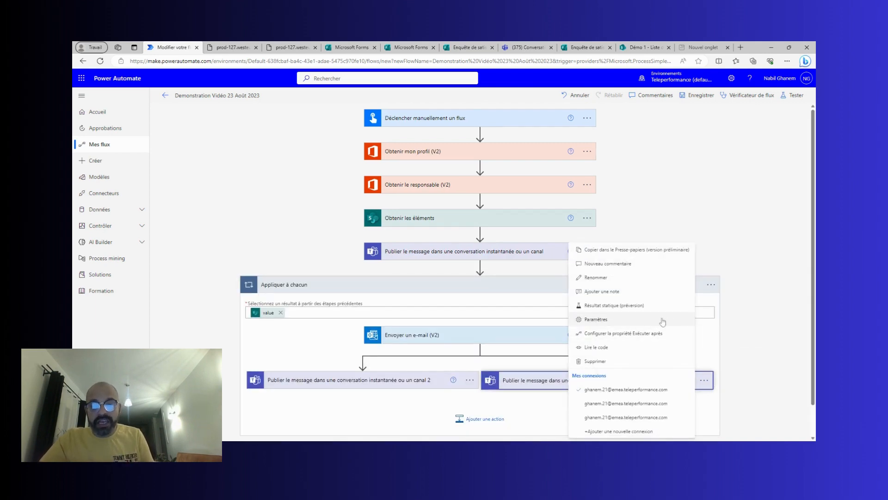
click(636, 333)
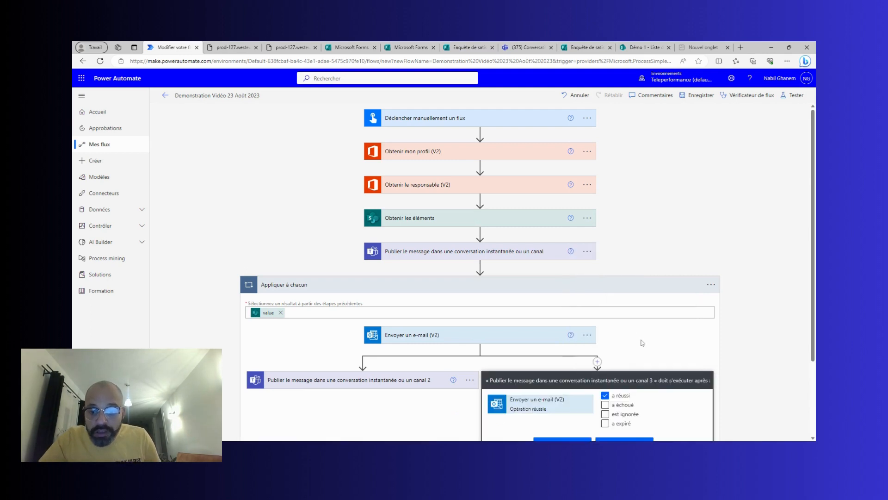
click(623, 405)
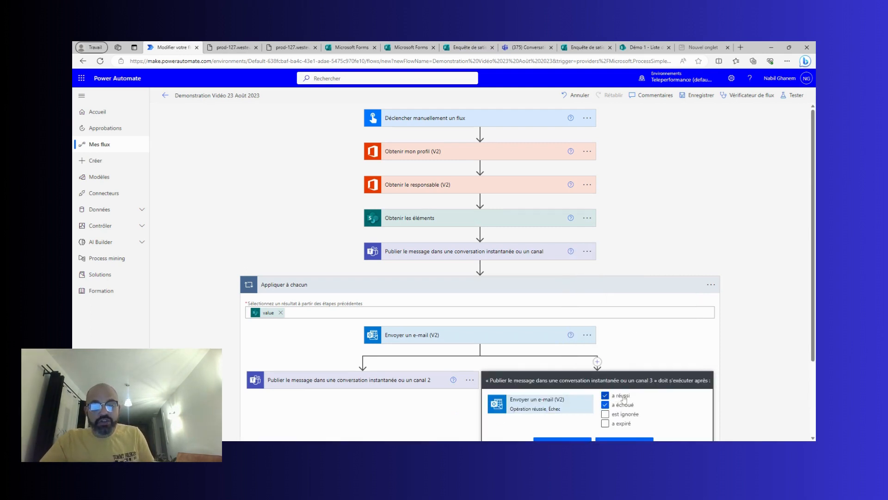
click(622, 396)
scroll(572, 366, down, 1)
scroll(569, 361, down, 2)
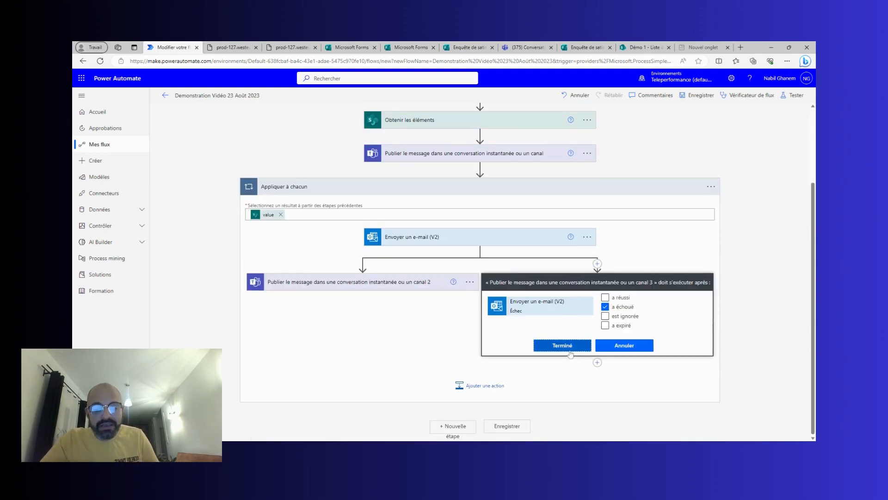
click(562, 345)
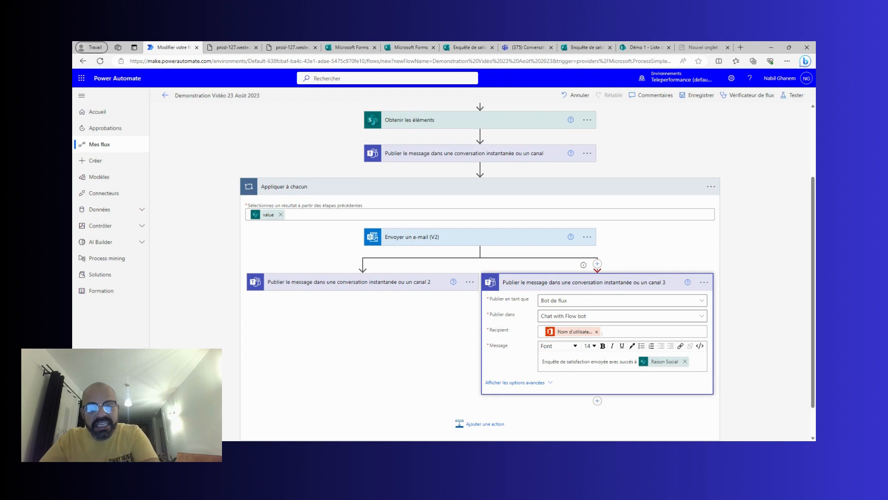
Change its message to 'Enquête de satisfaction non envoyée' with Raison Social, and save the flow.
click(543, 364)
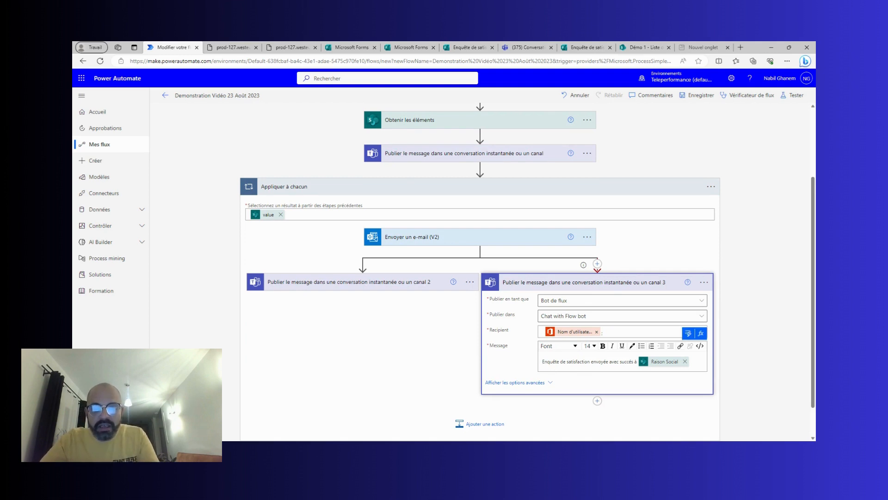
text(non)
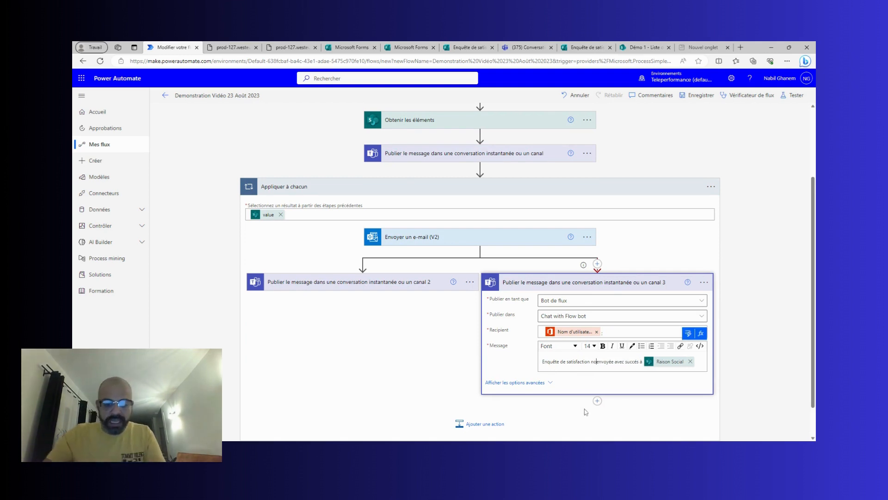
key(Right)
key(Right)
key(Right)
key(Right)
key(Right)
key(Right)
key(Right)
key(Right)
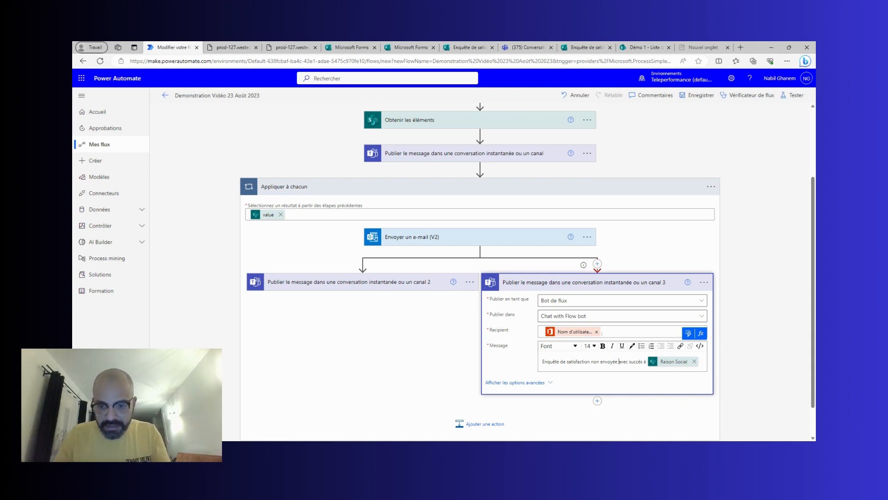
key(Delete)
key(Delete)
key(Delete)
key(Delete)
key(Delete)
key(Delete)
key(Delete)
key(Delete)
key(Delete)
key(Delete)
key(Delete)
key(Delete)
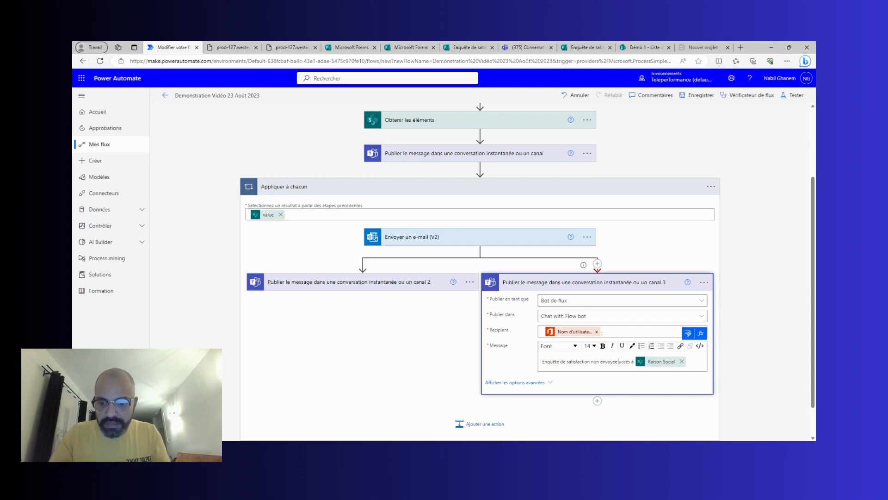
key(Delete)
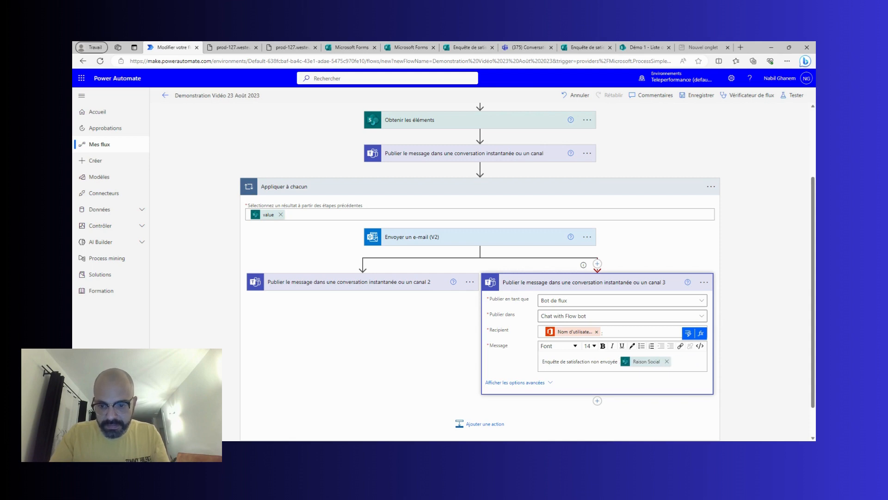
click(694, 95)
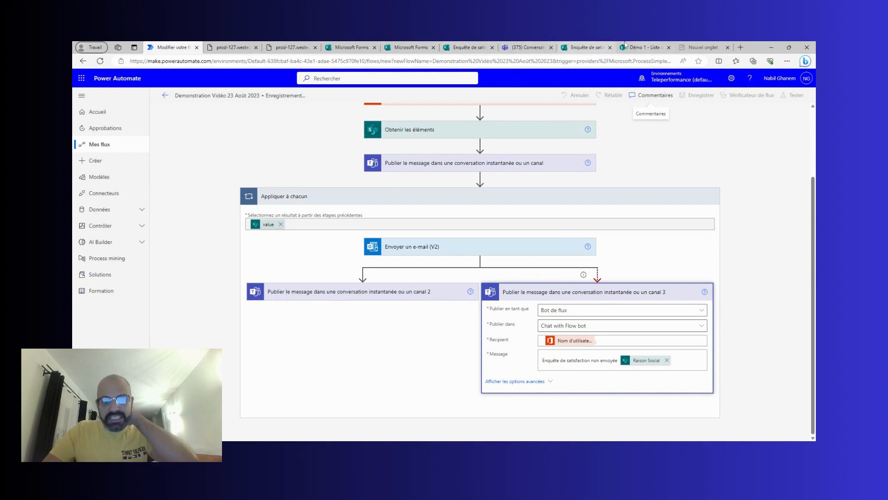
Blank out the Adresse email of item Flux 1 in Liste des Clients, then return to the flow editor.
click(640, 47)
click(479, 201)
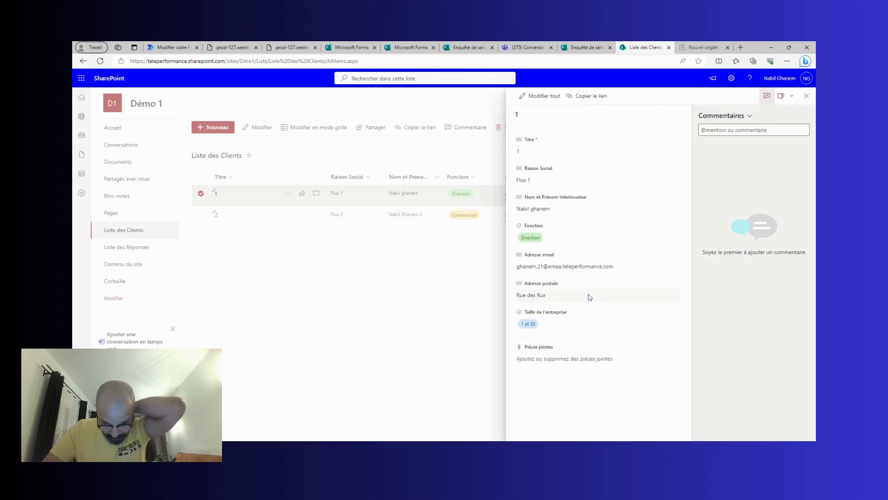
click(630, 268)
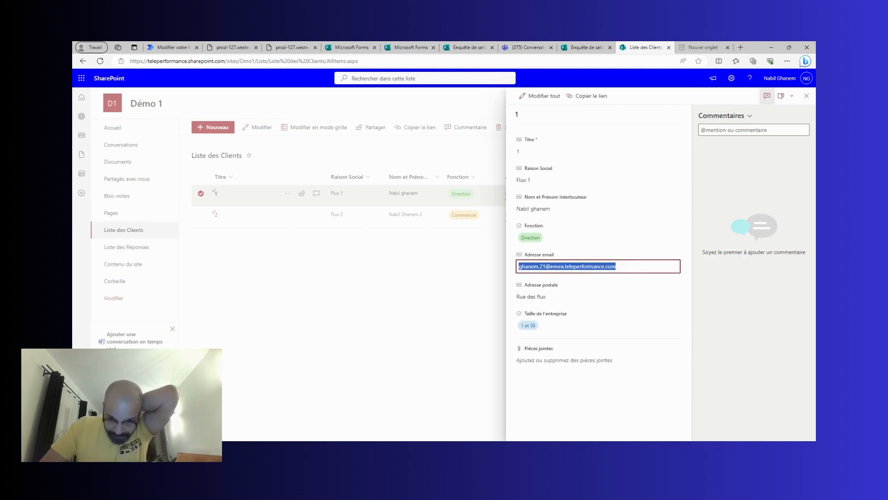
key(Delete)
click(621, 292)
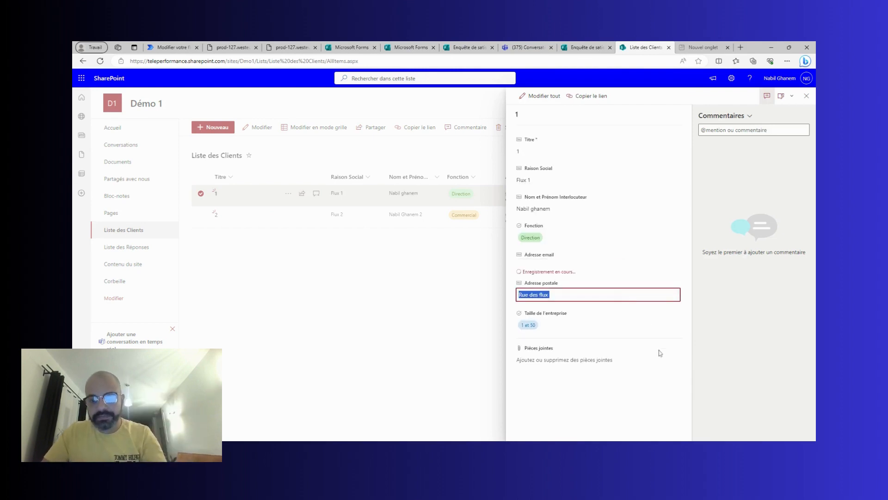
click(649, 406)
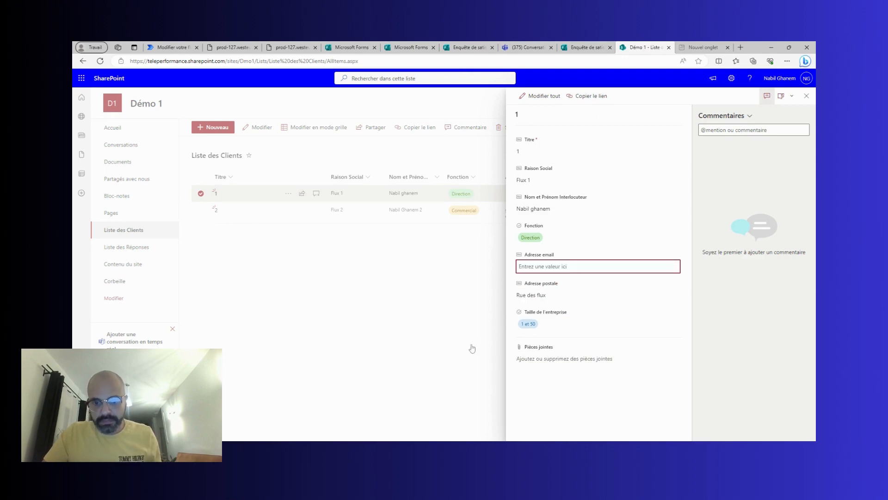
click(472, 349)
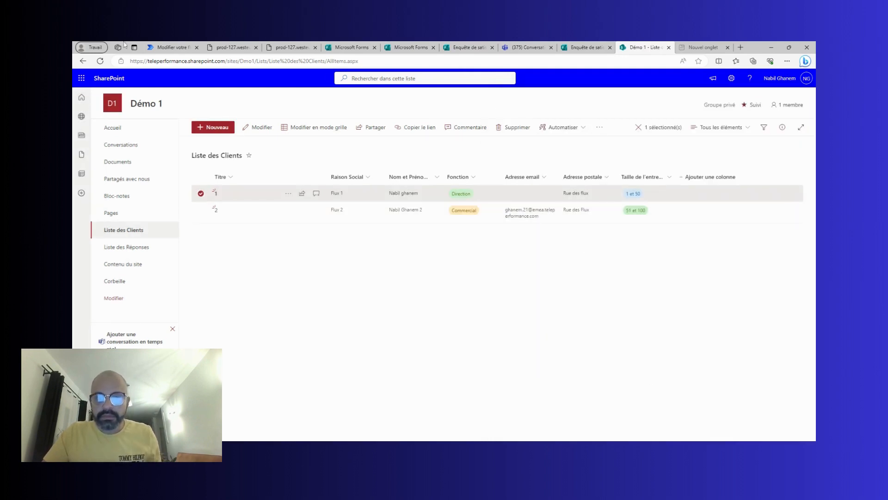
click(164, 44)
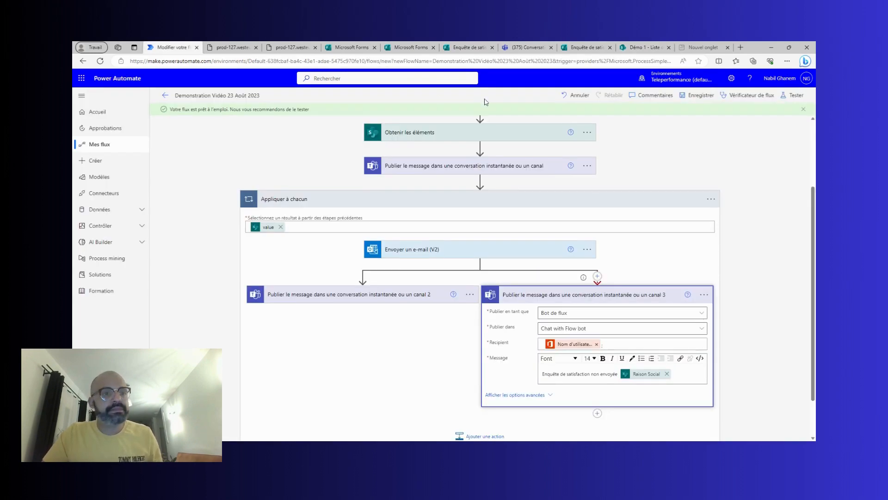
Test the flow manually with Exécuter le flux and open the resulting run.
click(792, 97)
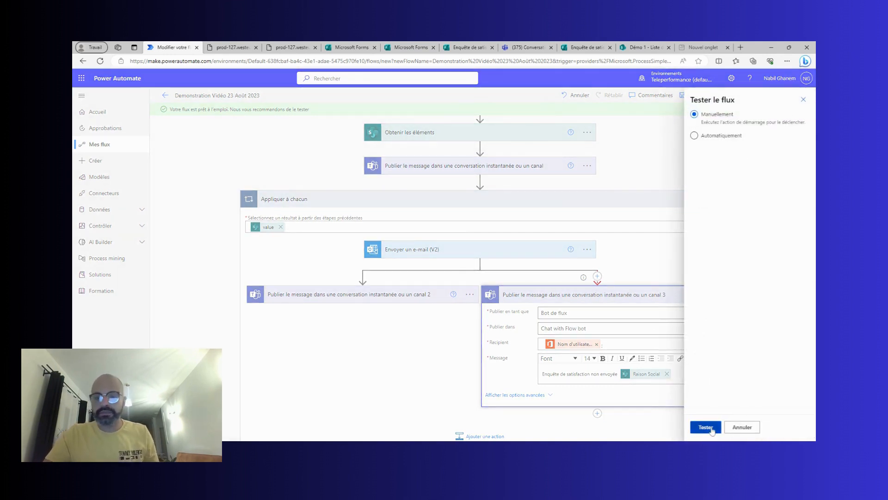
click(712, 427)
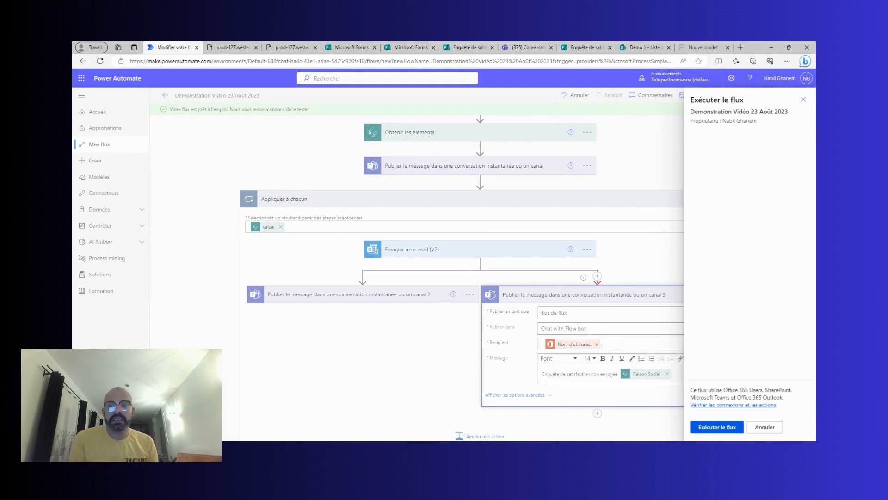
click(712, 428)
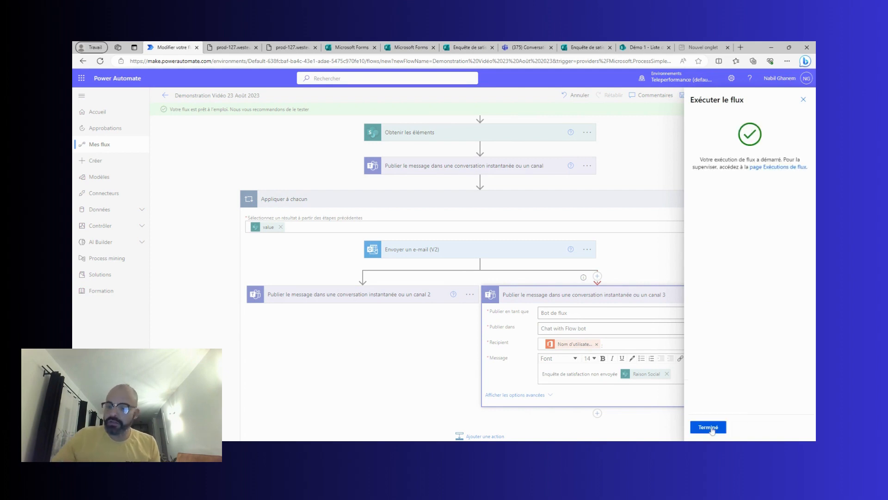
click(708, 427)
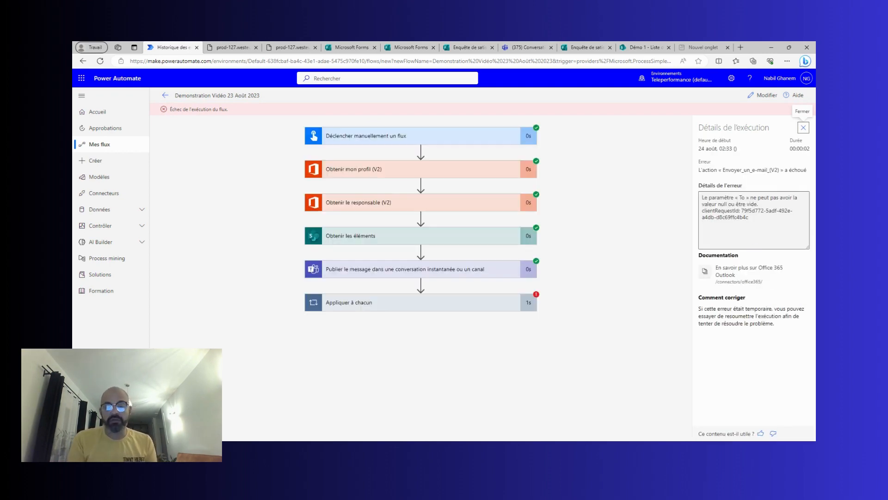
Expand the 'Appliquer à chacun' loop in the failed run, then check the bot's failure message in Teams.
click(490, 309)
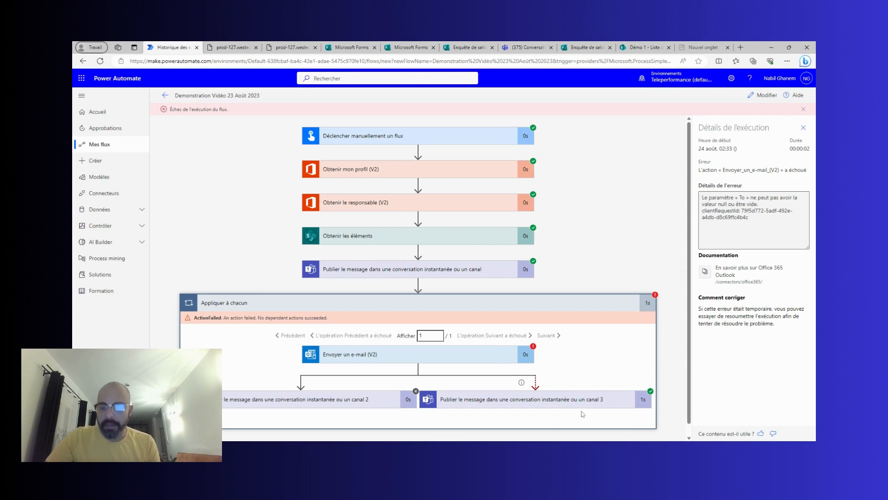
click(523, 48)
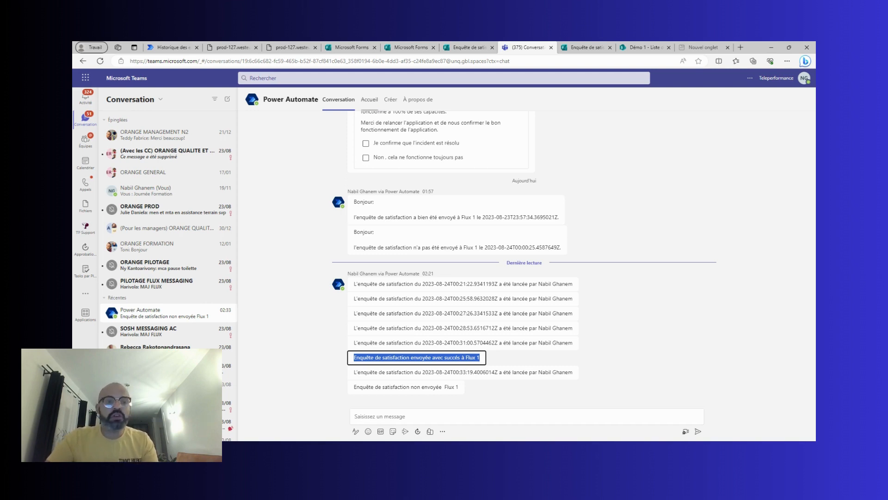
Return to the failed run, close the Détails de l'exécution panel and go to the Power Automate home page.
click(173, 48)
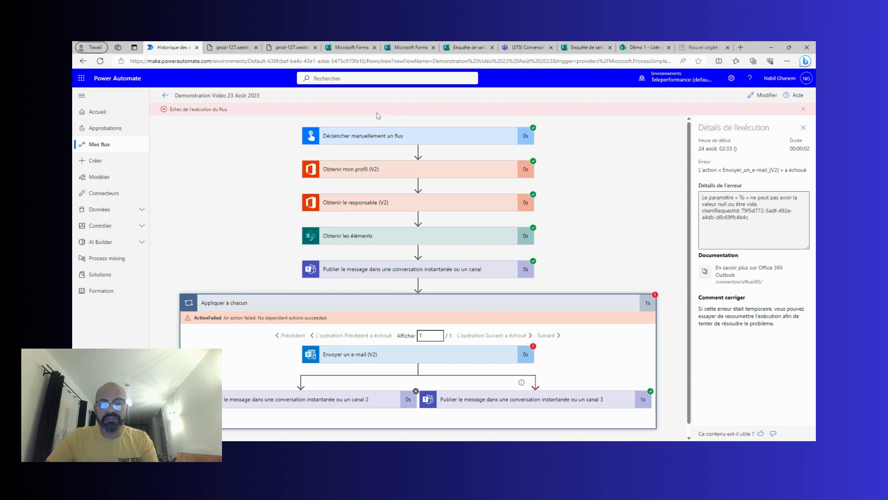
click(803, 128)
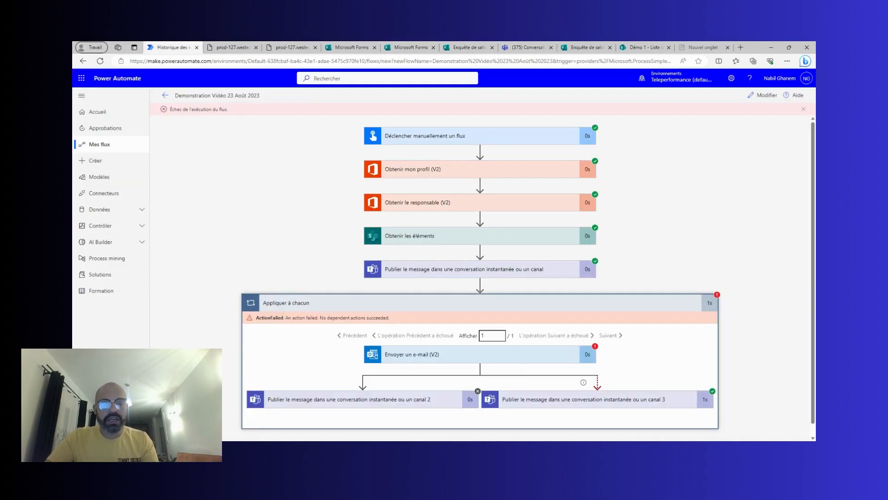
click(430, 438)
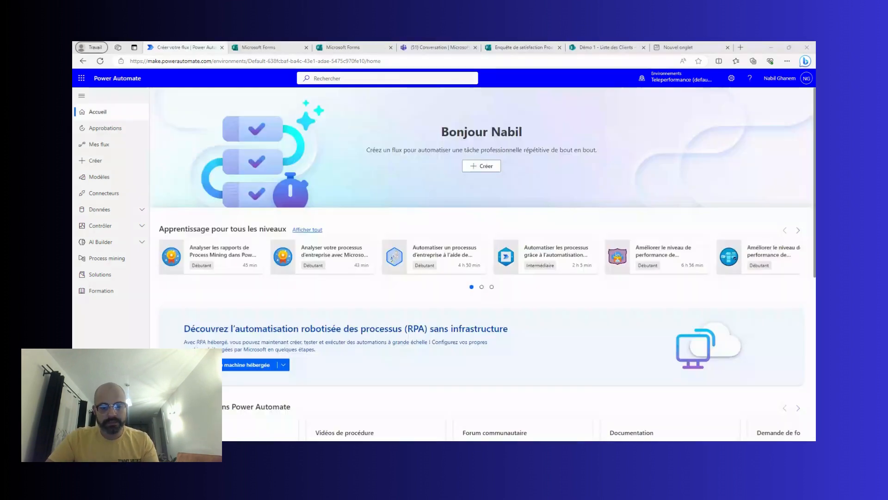